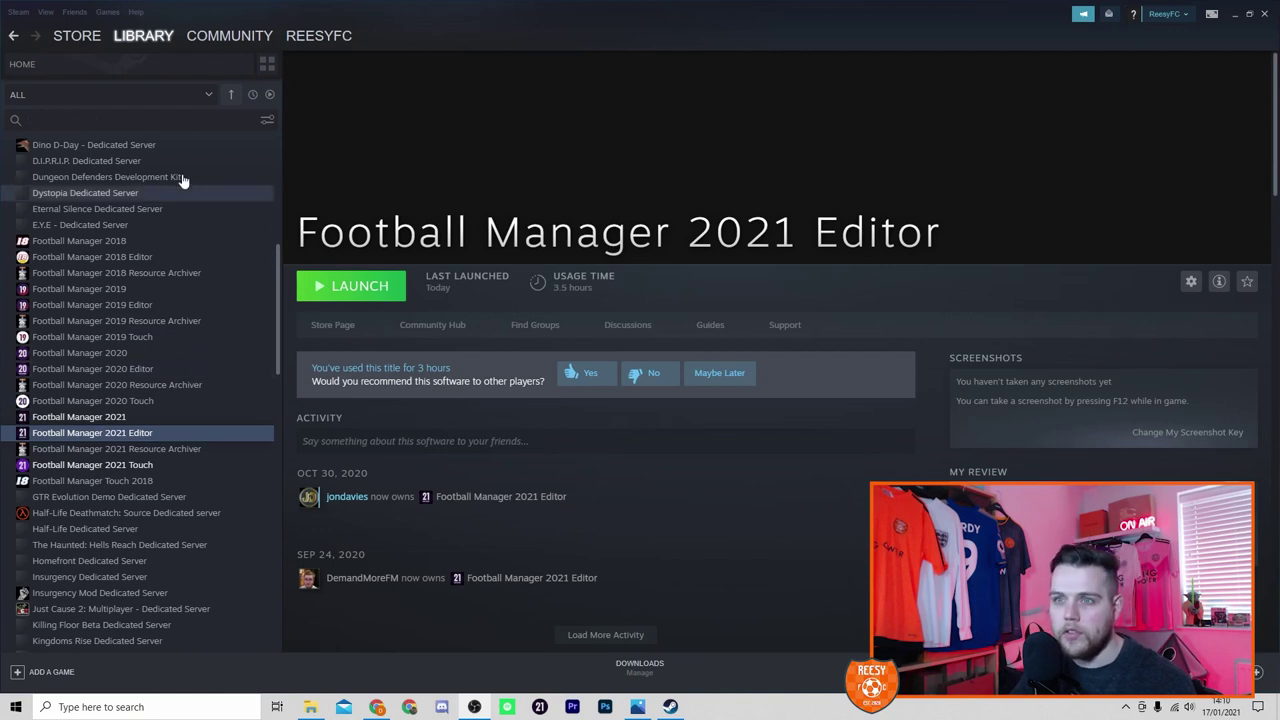
- Hide the tools from the library list and show them again with the category filter
click(208, 96)
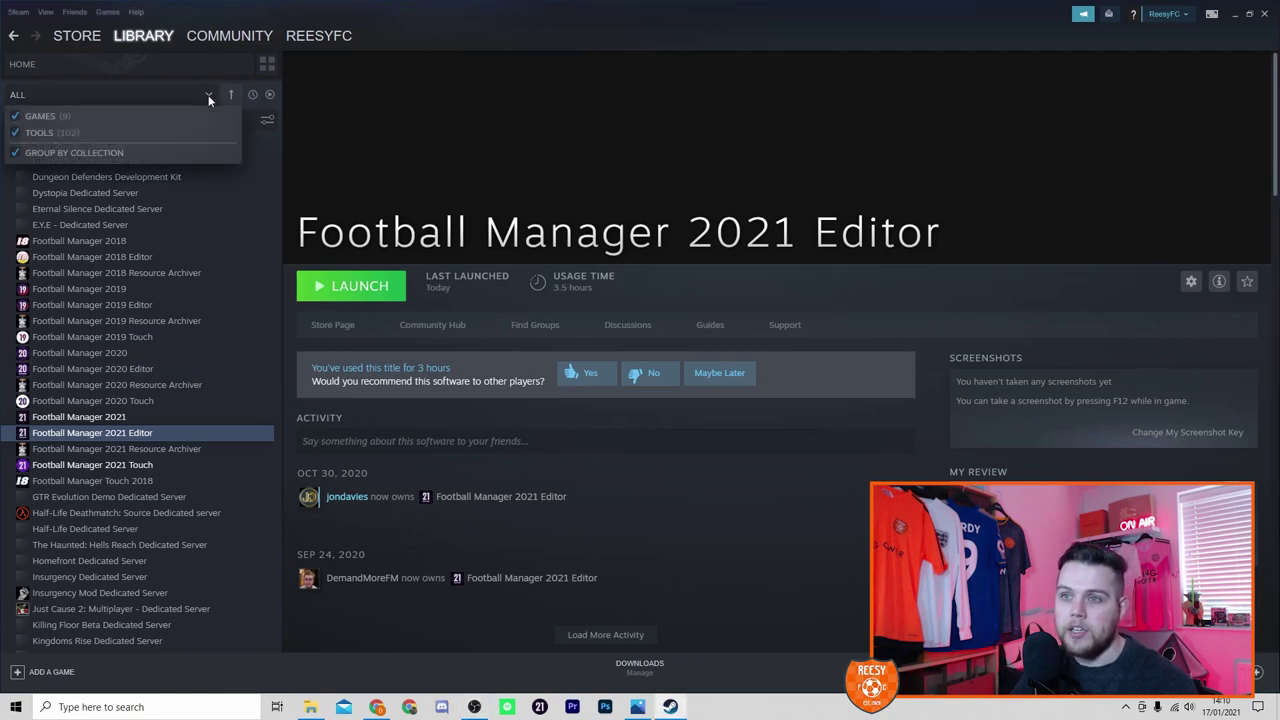
click(15, 133)
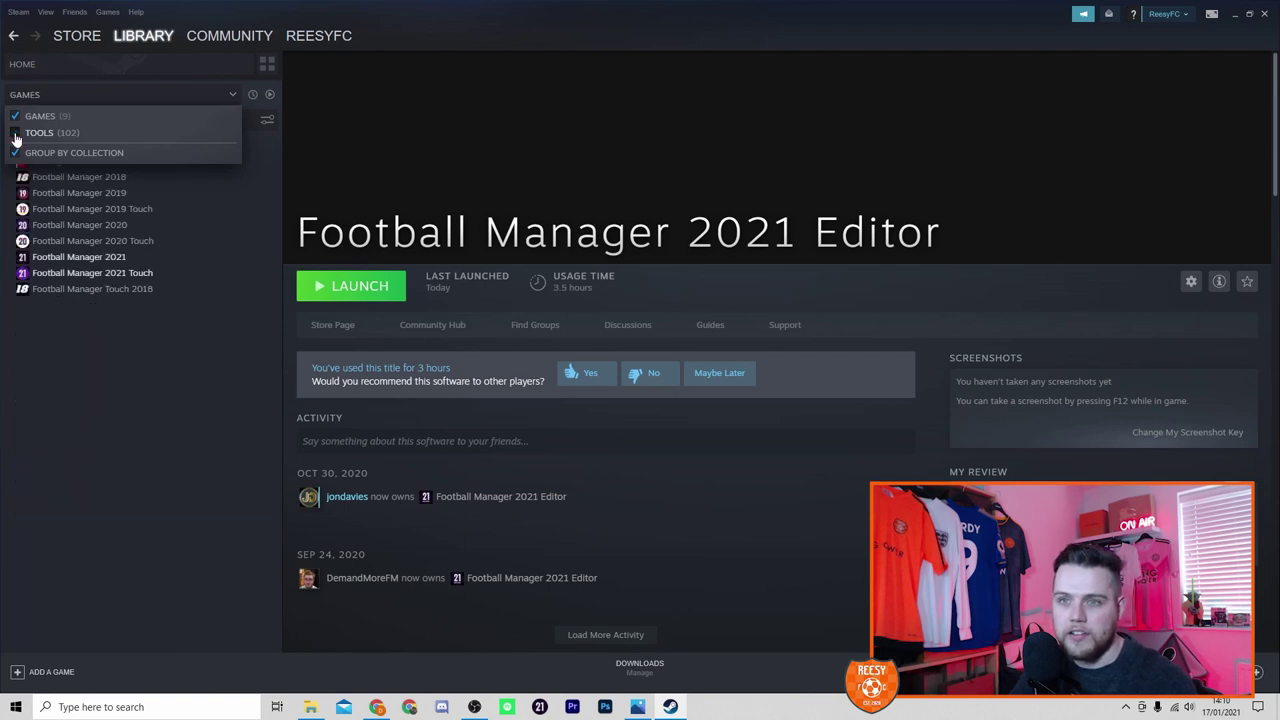
click(15, 133)
click(228, 93)
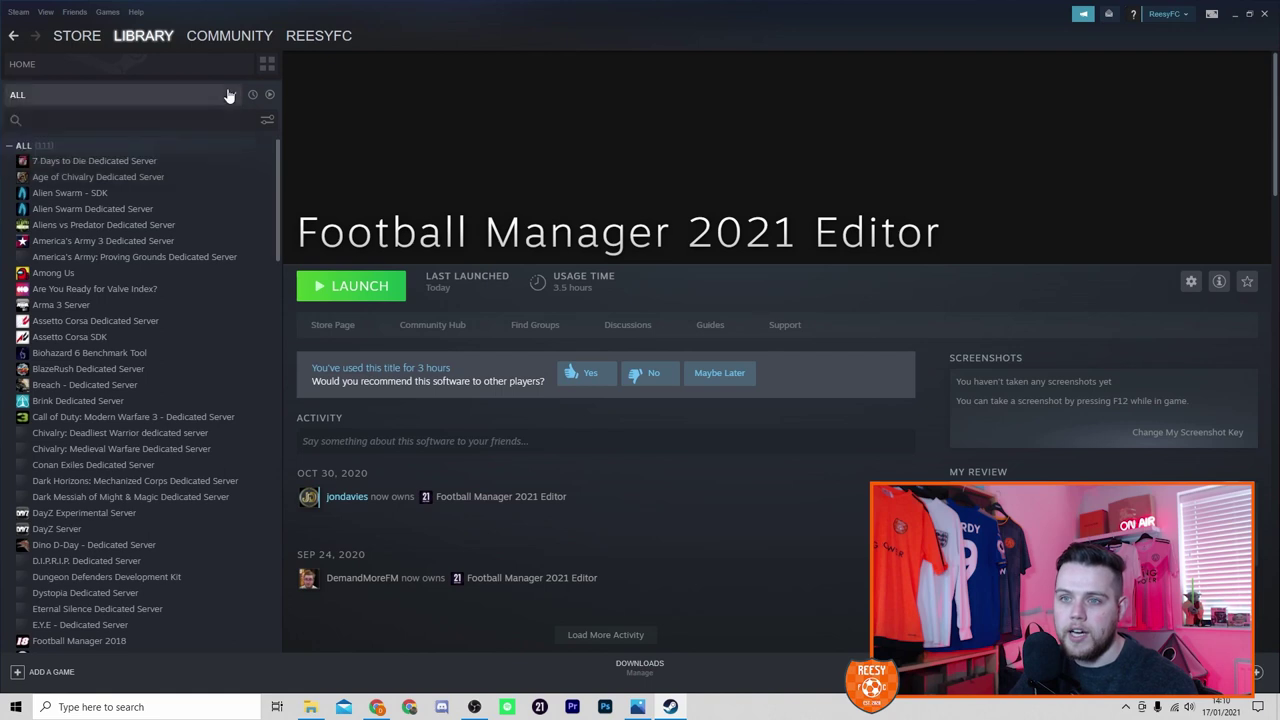
- Launch the Football Manager 2021 Editor from the library and decline loading the unsaved changes from the last session
scroll(148, 400, down, 10)
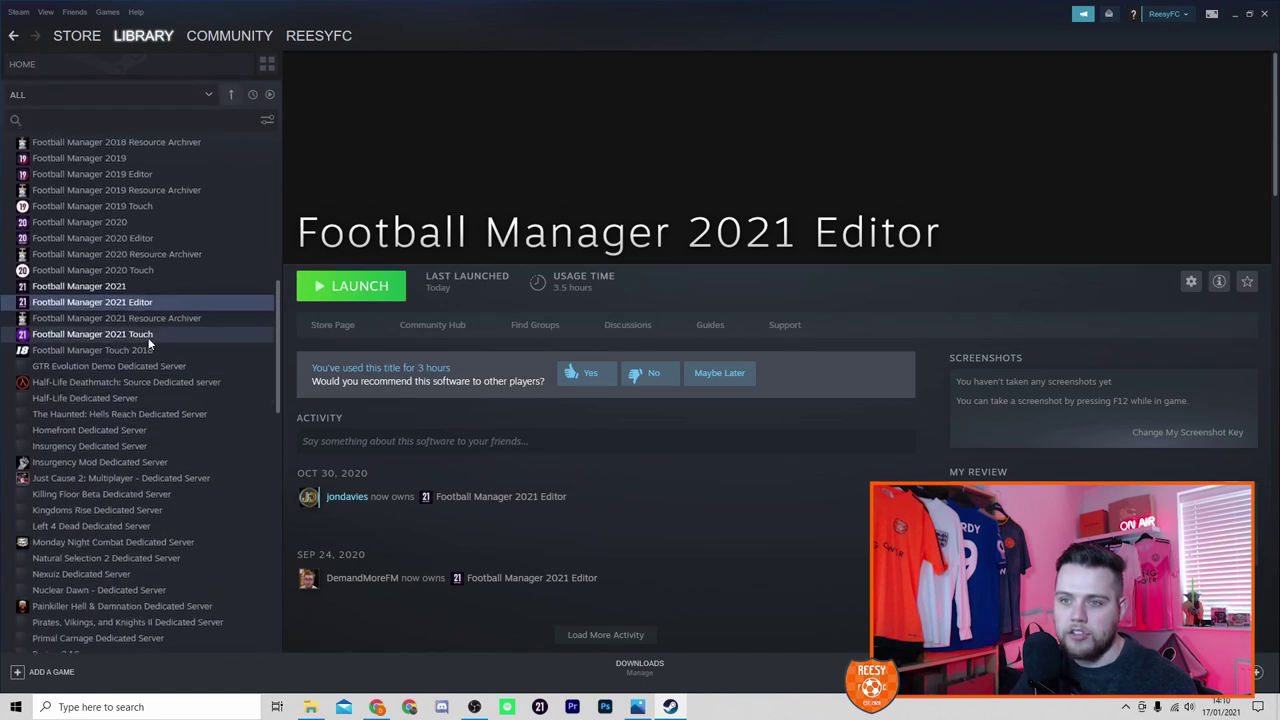
scroll(148, 337, up, 1)
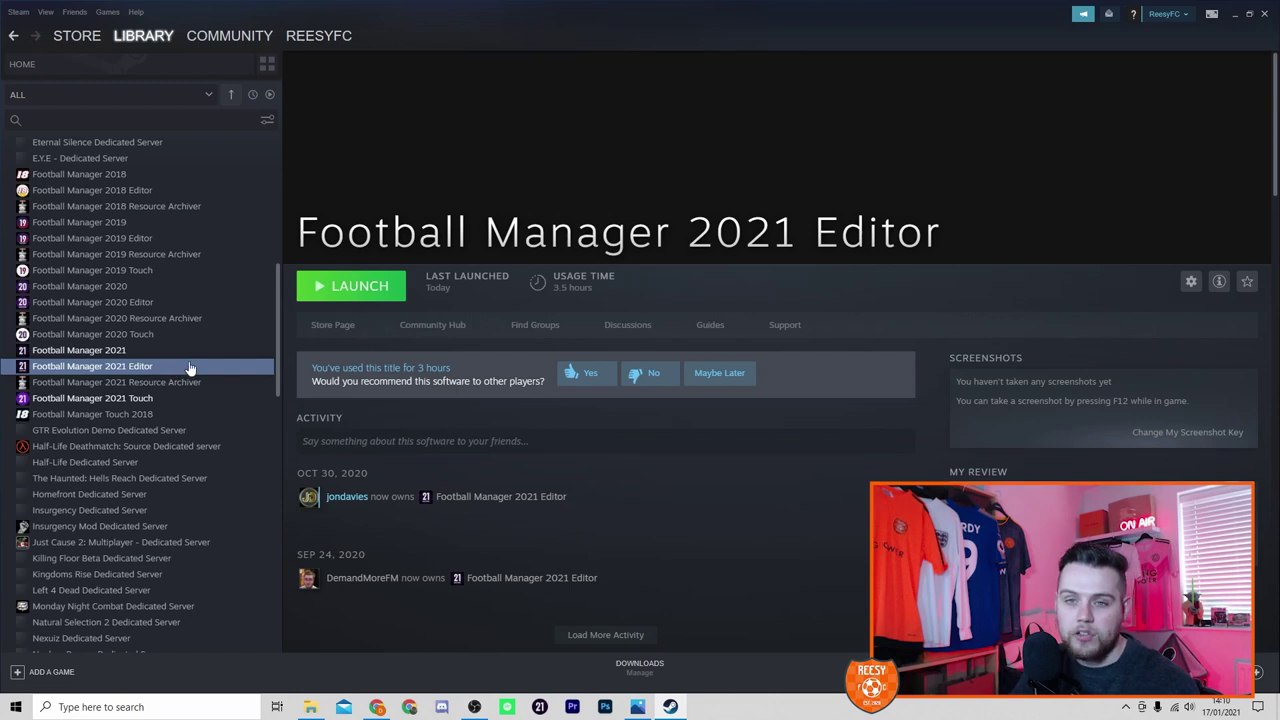
click(370, 288)
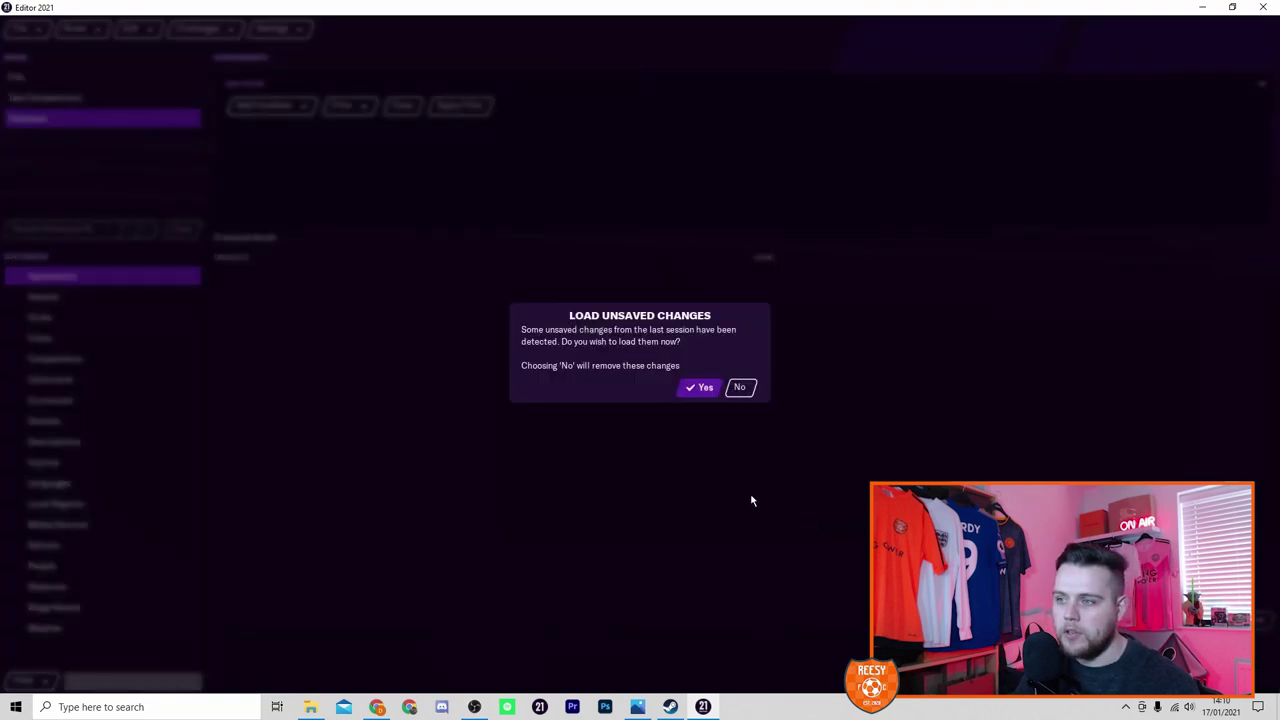
click(740, 390)
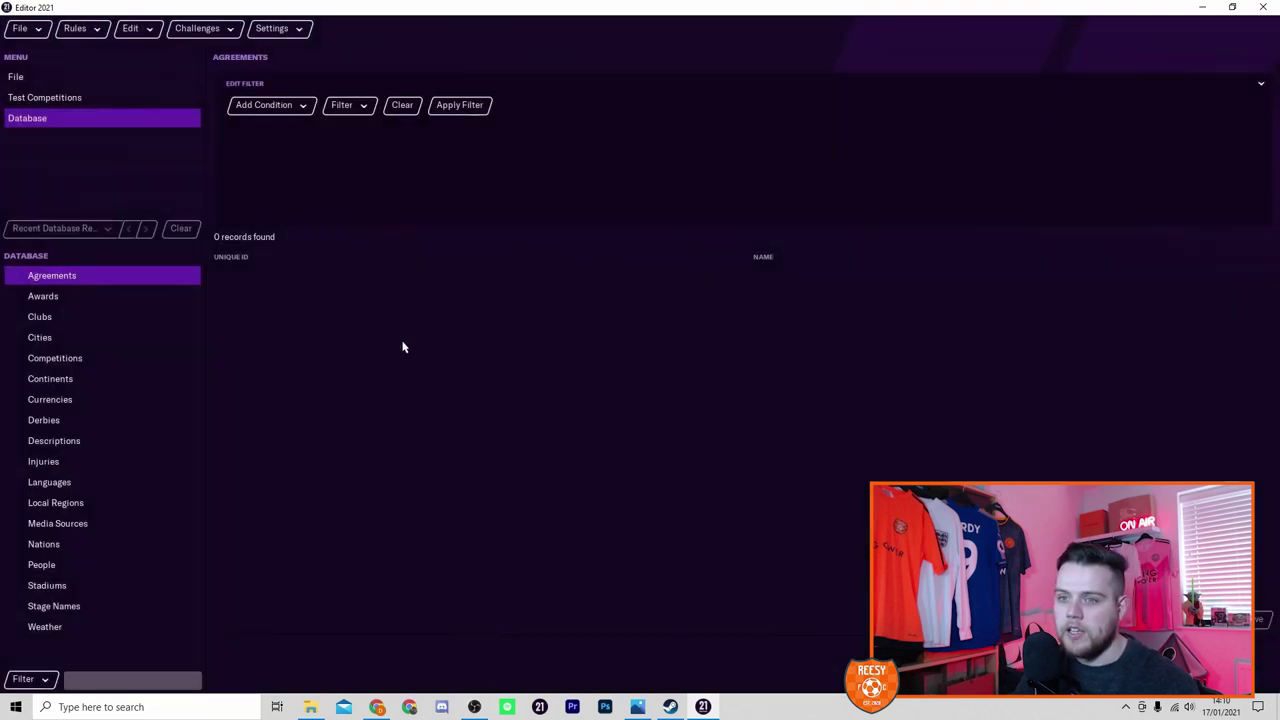
- Add a new club record to the Clubs section of the database
click(82, 322)
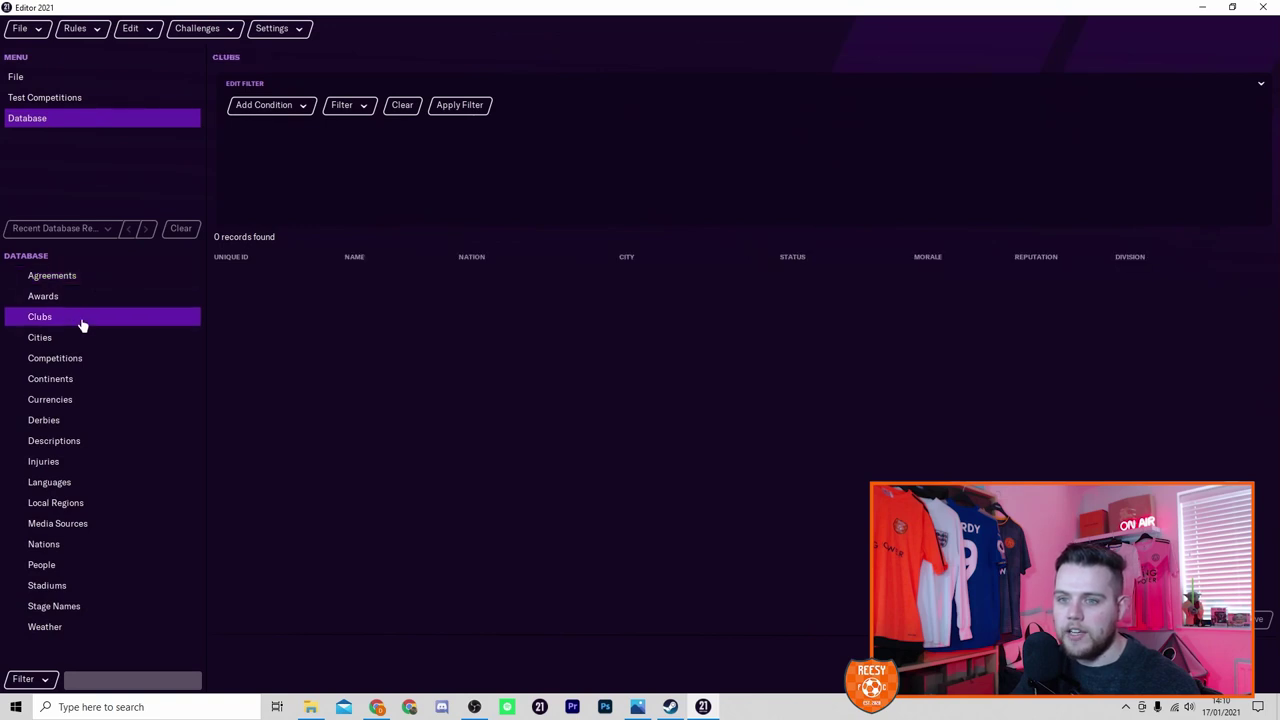
click(1180, 650)
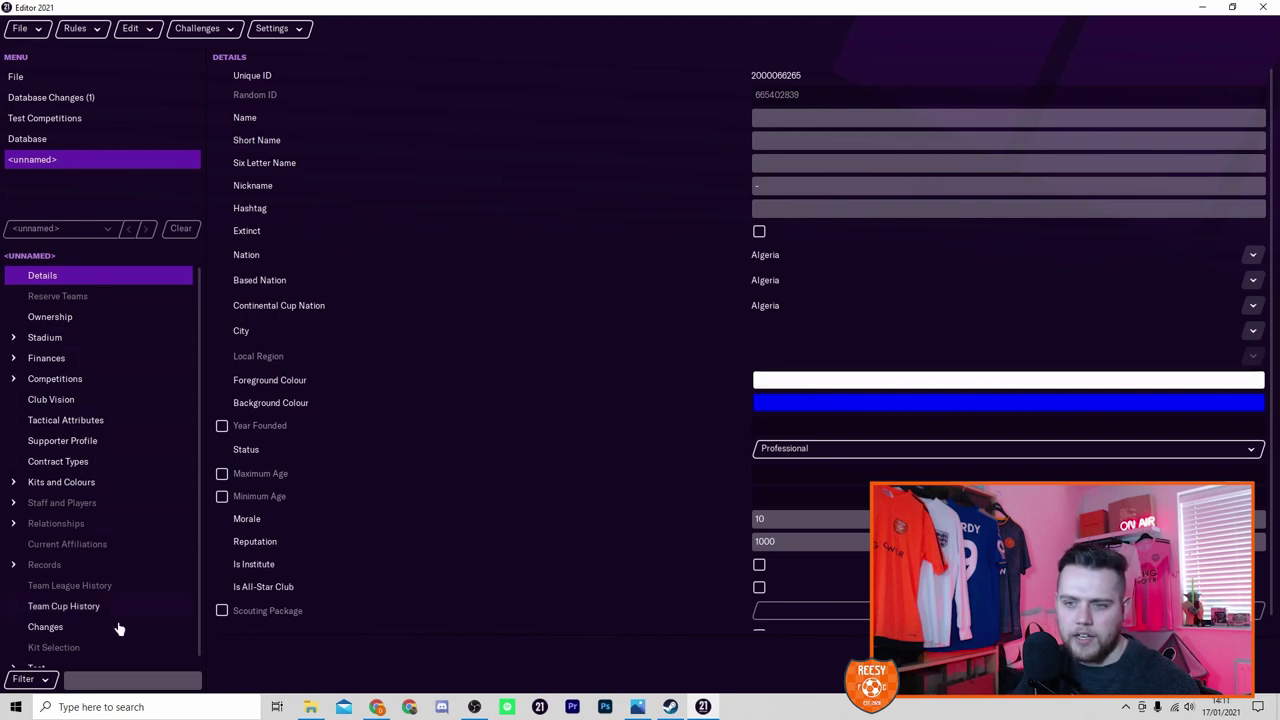
scroll(118, 628, down, 1)
scroll(105, 560, up, 1)
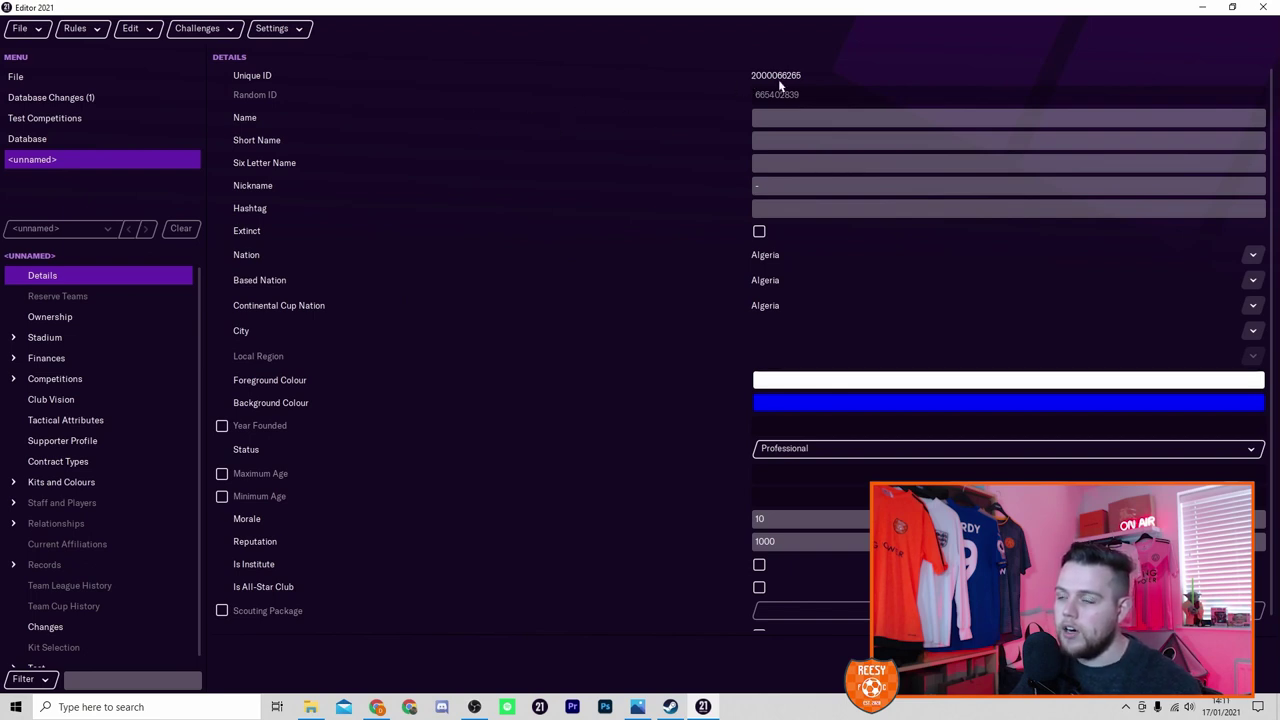
- Set the new club's name to Reesy FC, its short name to Reesy and its six letter name to ReesyF
click(769, 117)
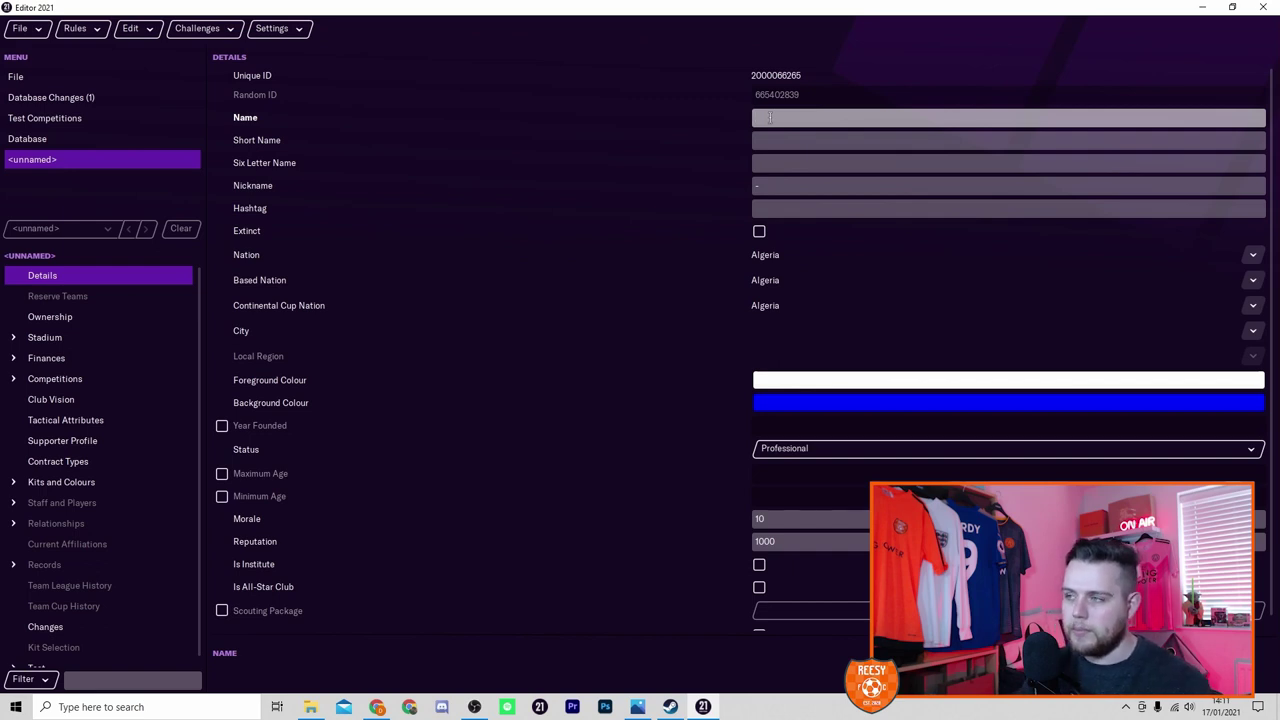
text(Reesy FC)
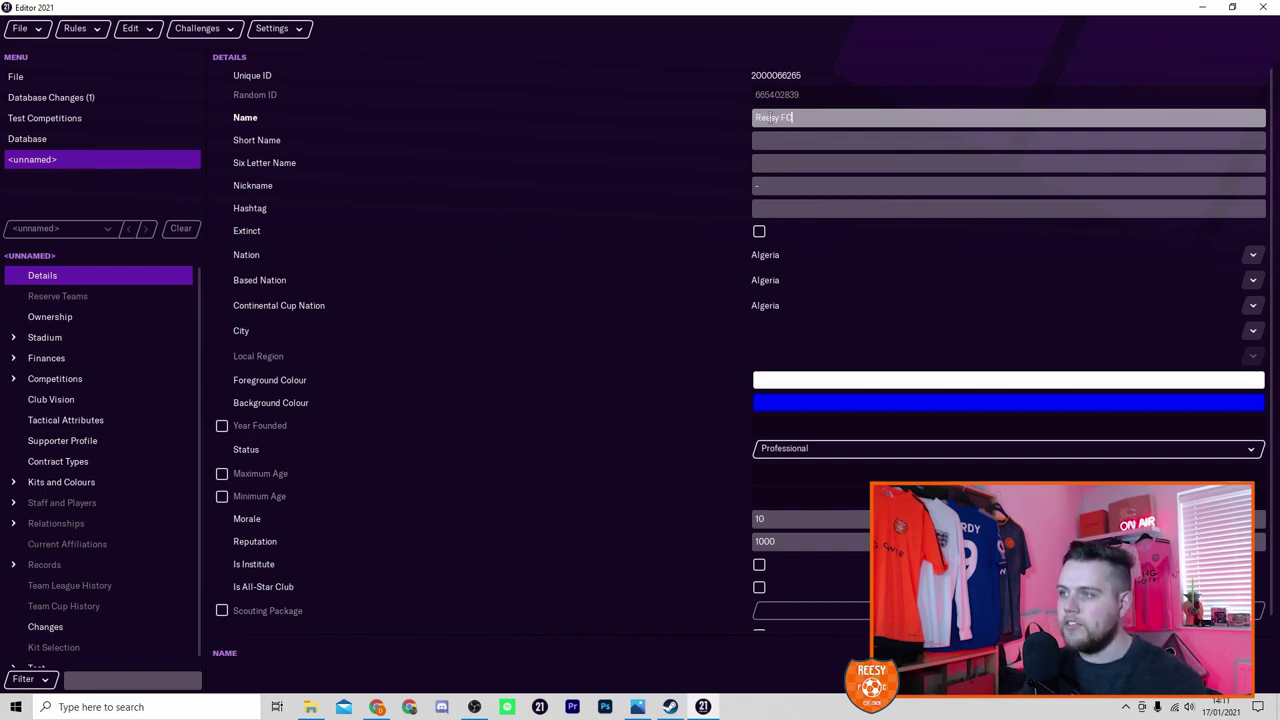
key(Tab)
text(Rees)
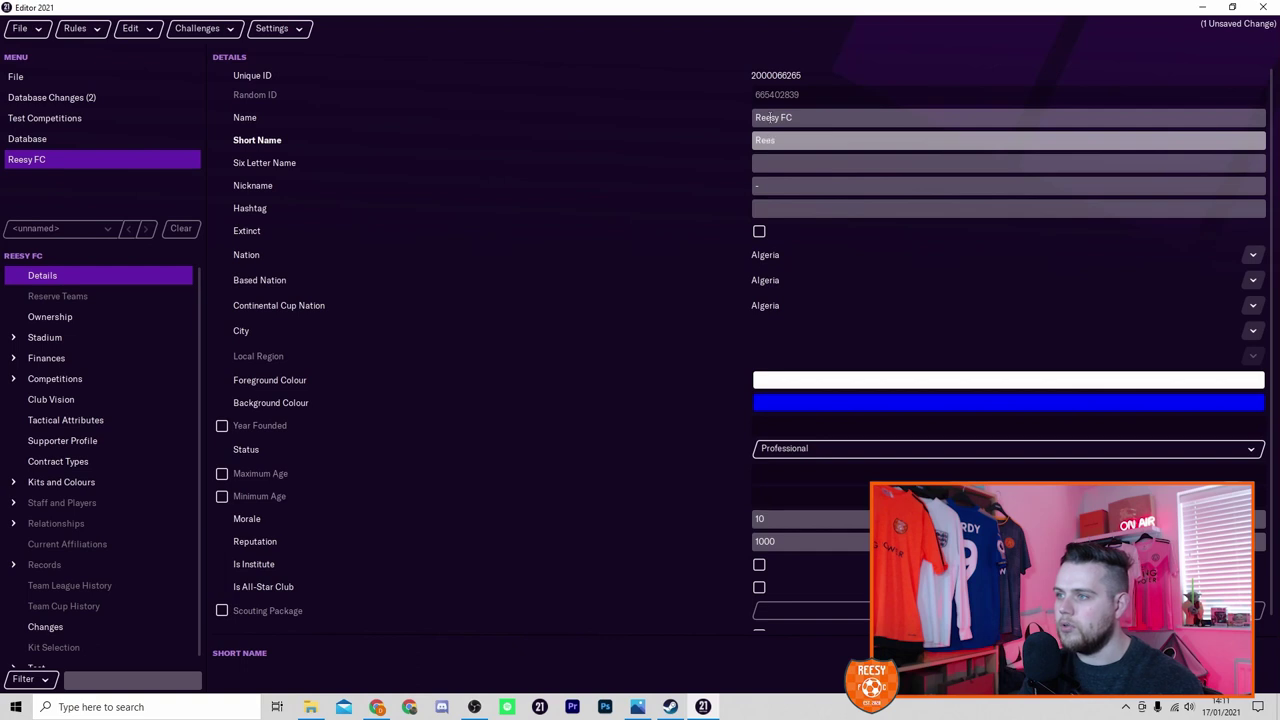
key(Tab)
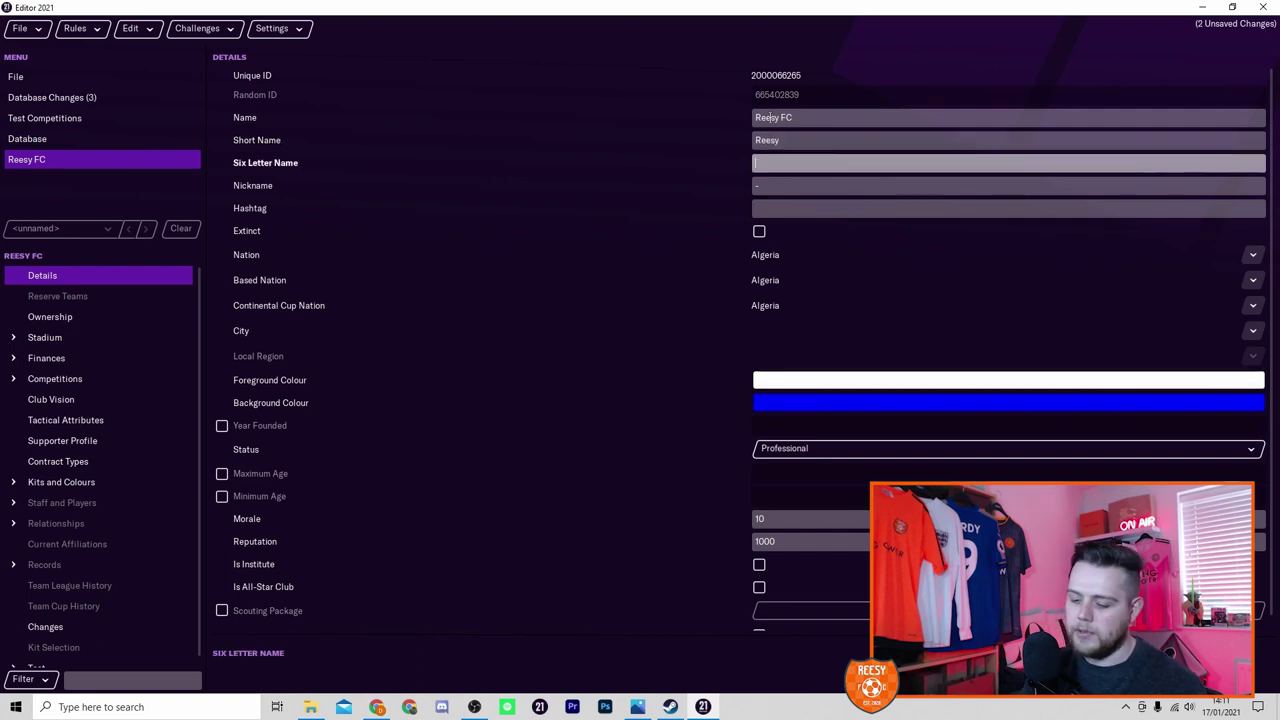
text(ReesyF)
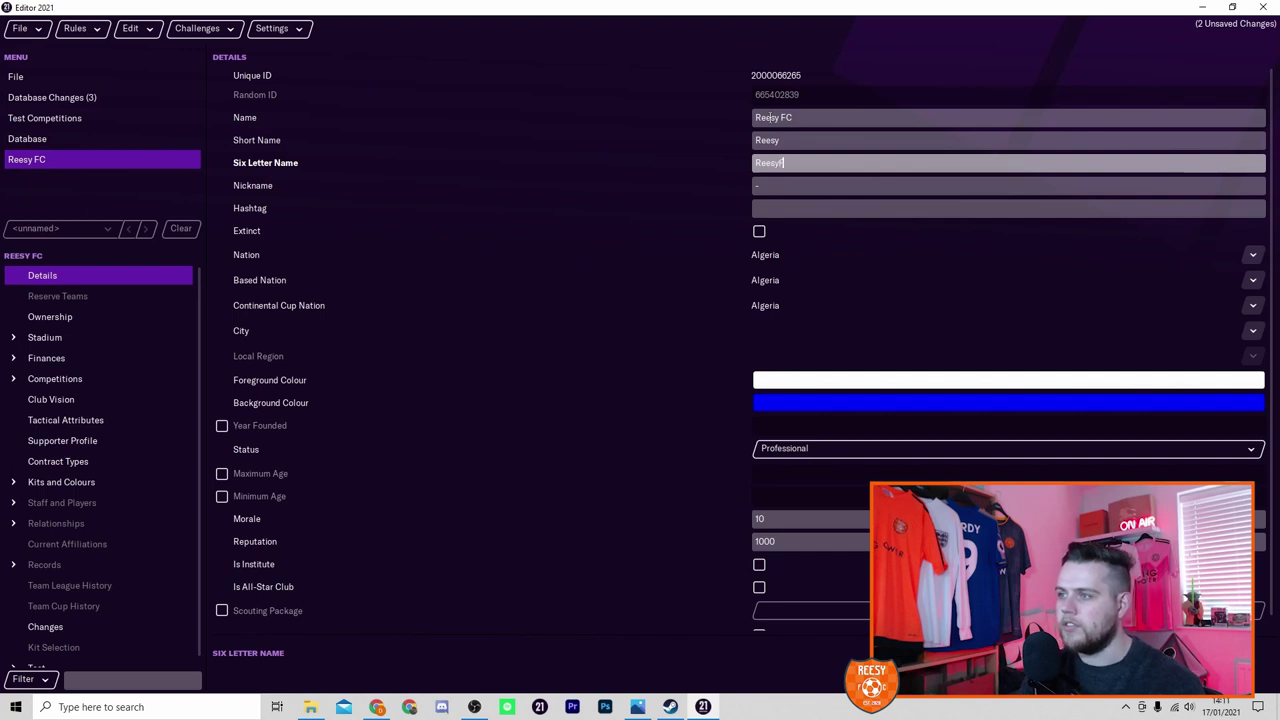
- Set the club's nickname to Reesys Pieces and its hashtag to ReesyFC
click(814, 185)
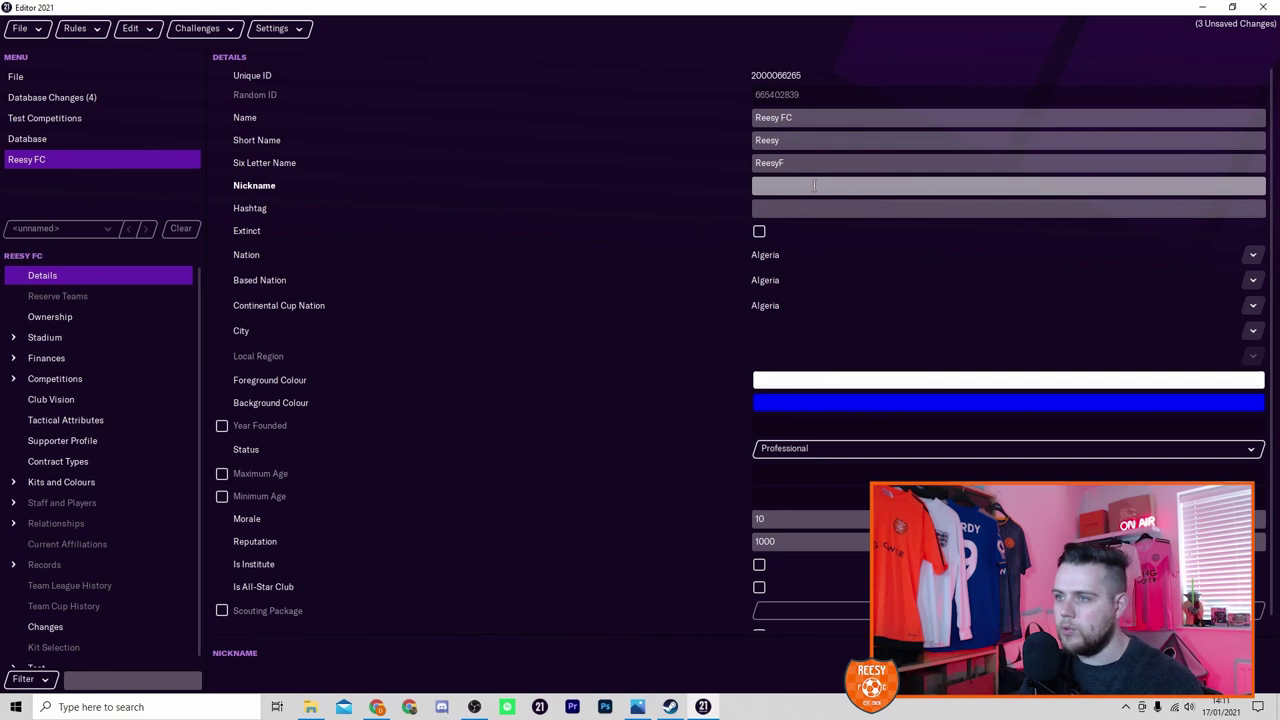
text(Re)
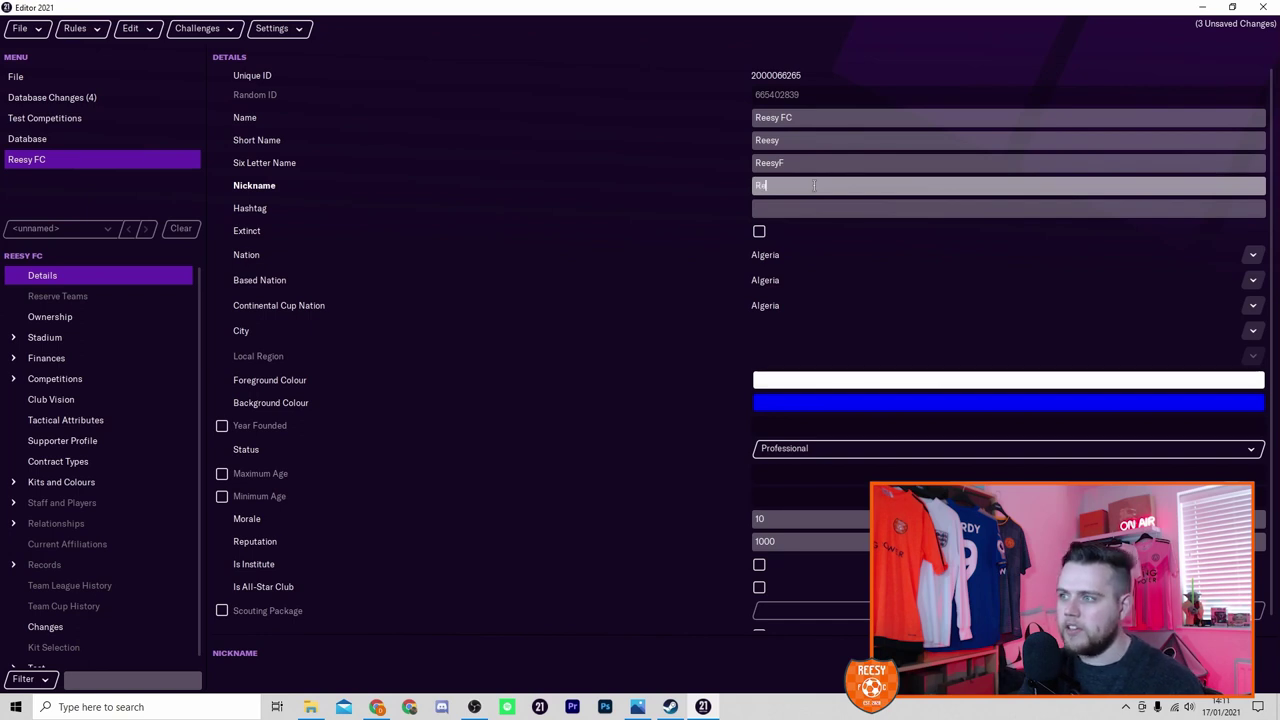
text(esys Pu)
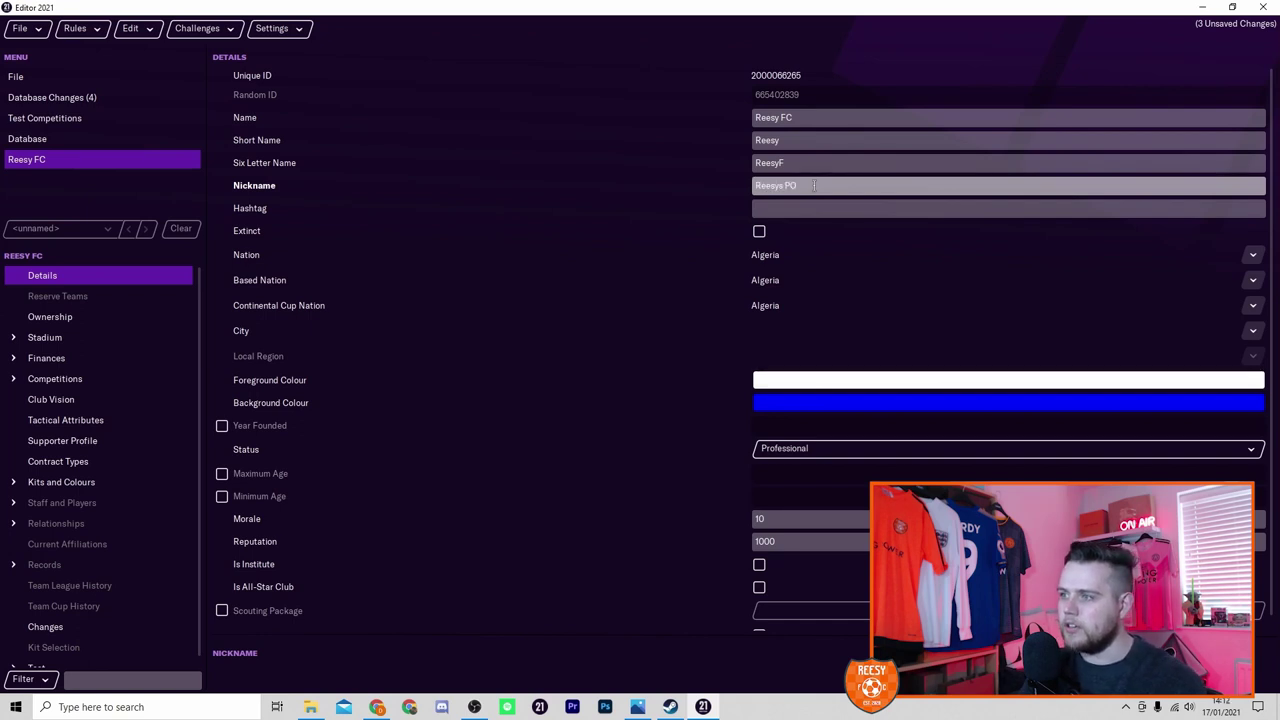
text(eces)
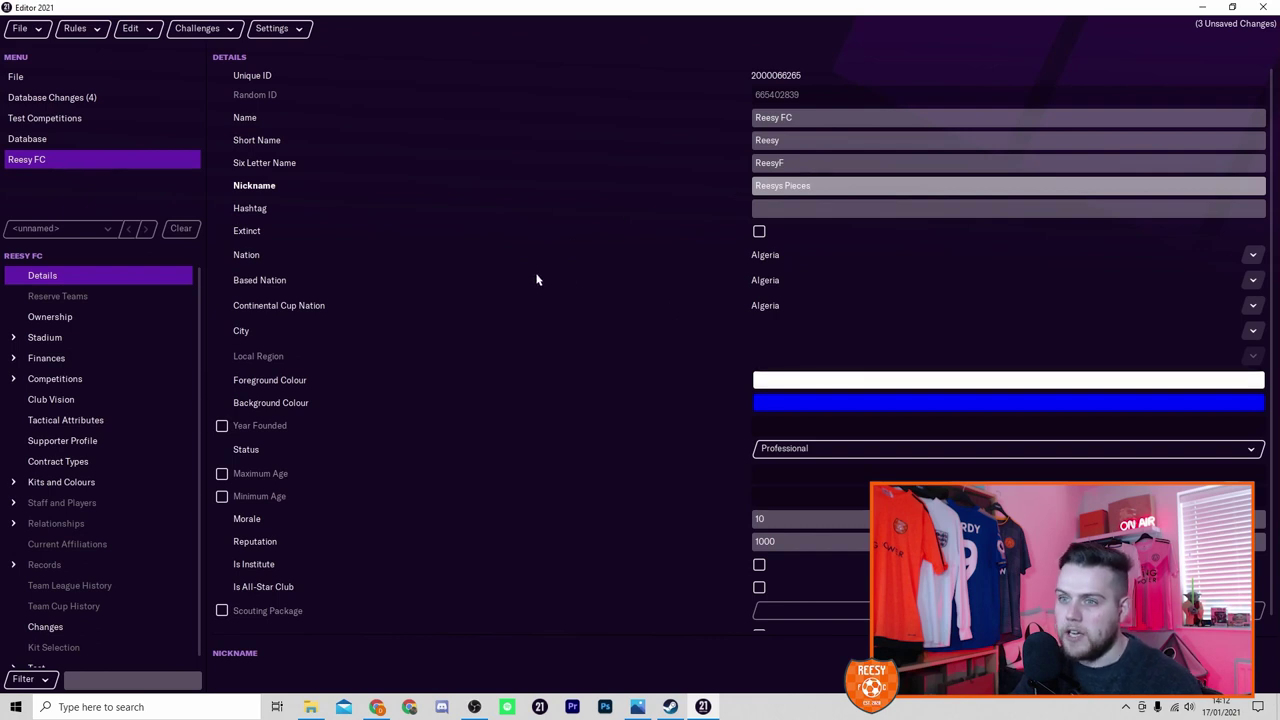
click(786, 207)
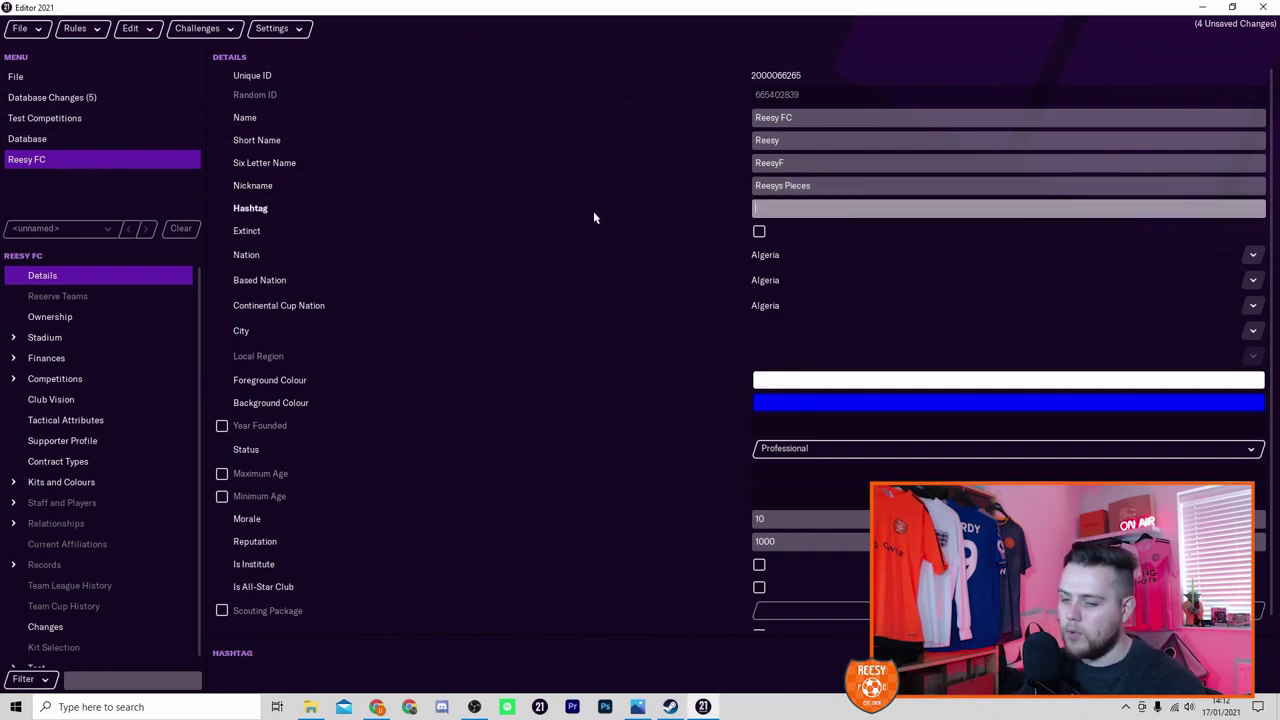
text(ReesyFC)
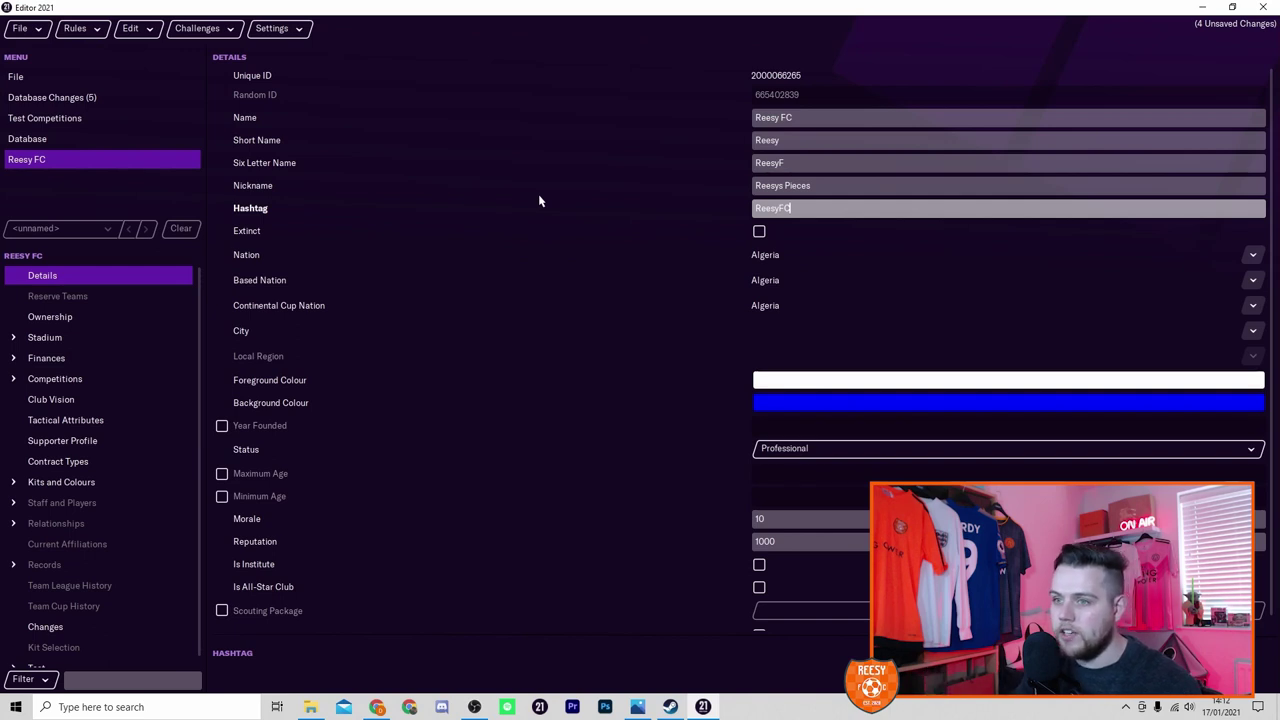
click(988, 259)
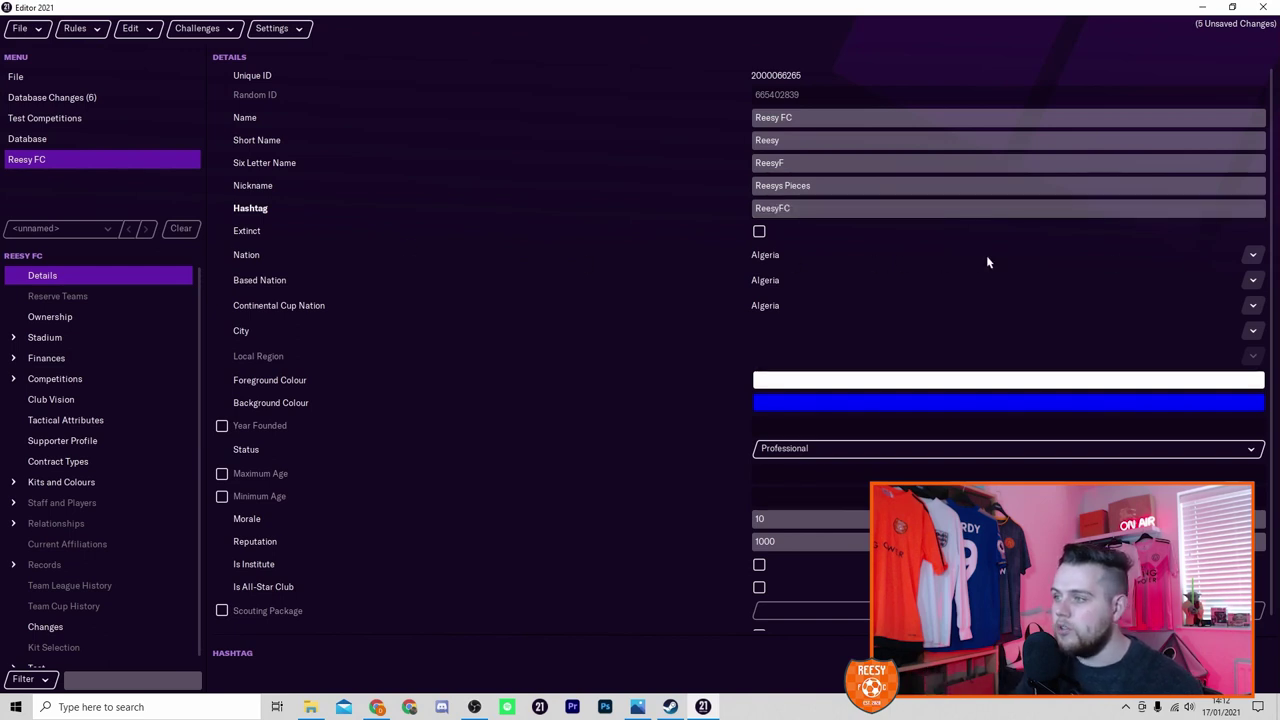
- Change the club's nation to England
click(1253, 255)
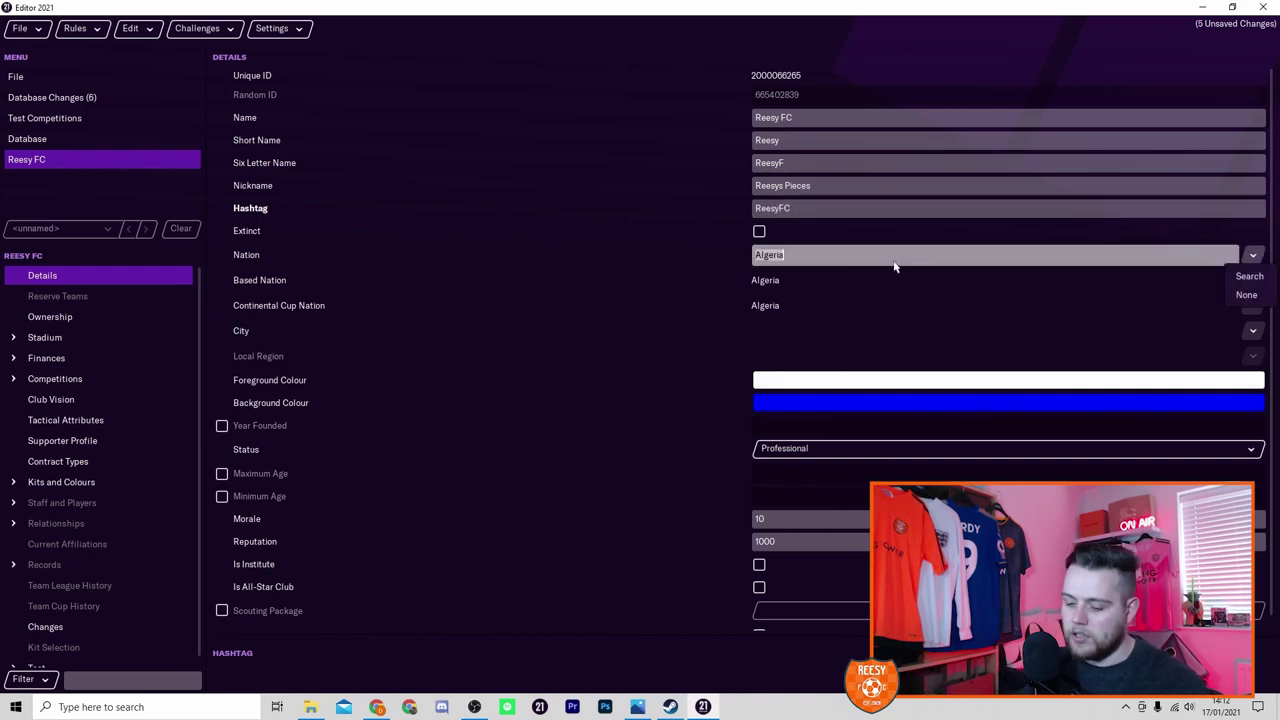
text(England)
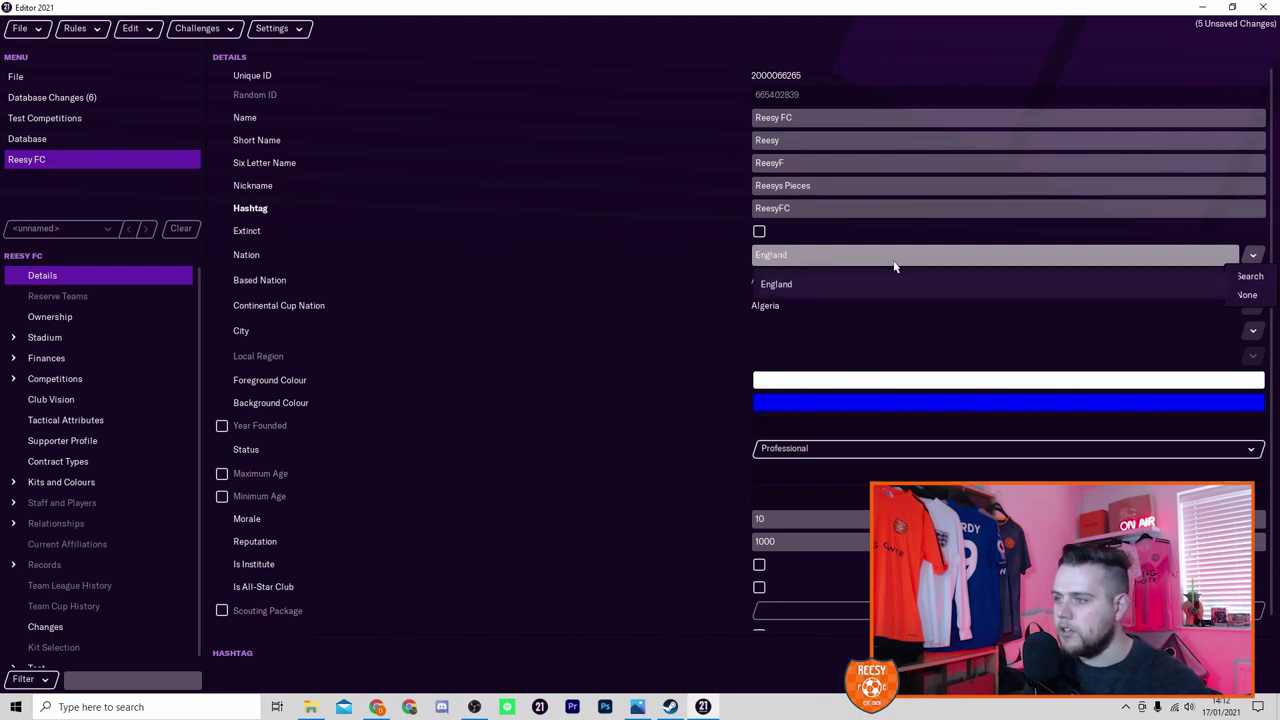
click(877, 284)
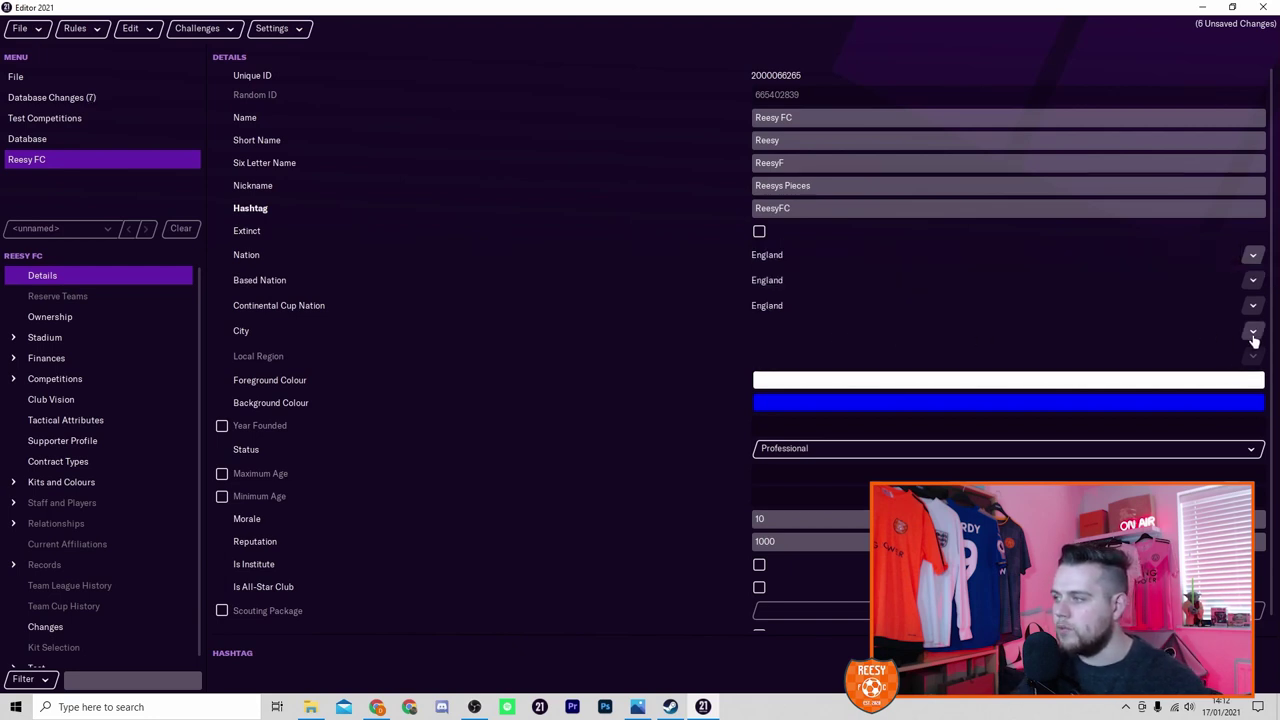
- Set the club's city to London, choosing the plain London entry among the matching cities
click(1252, 331)
text(Lu)
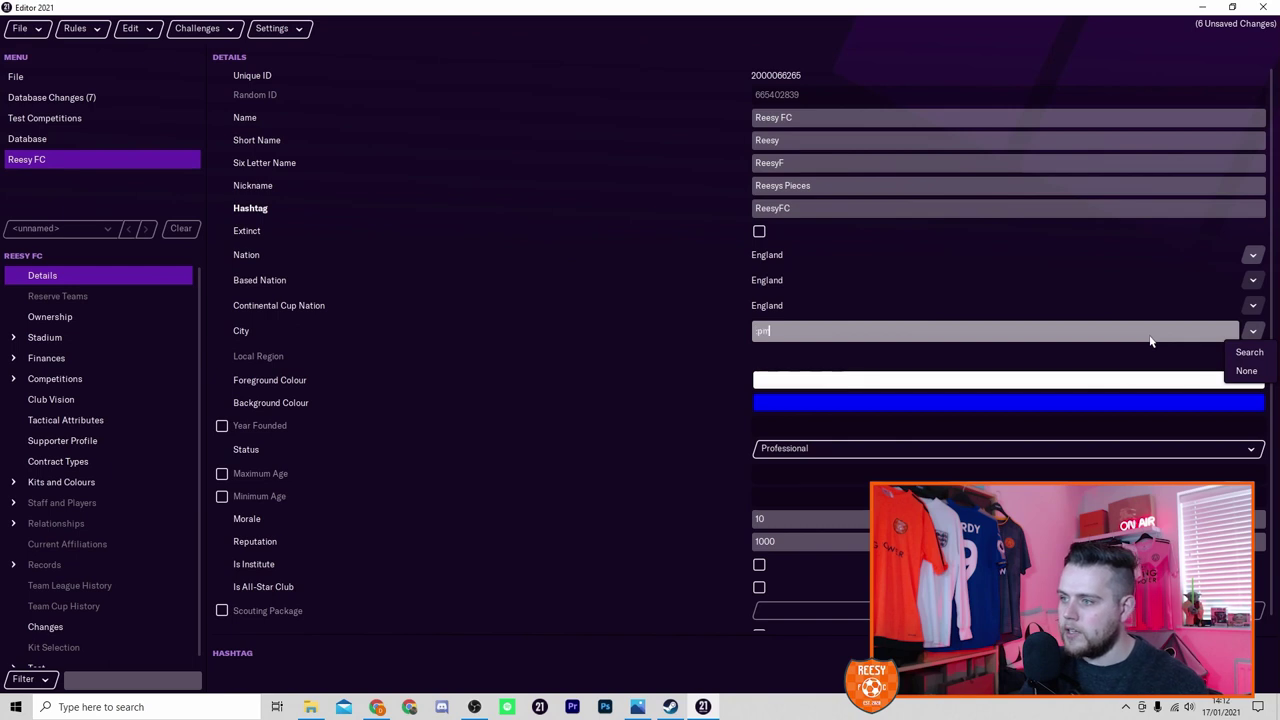
key(BackSpace)
key(BackSpace)
text(Lon)
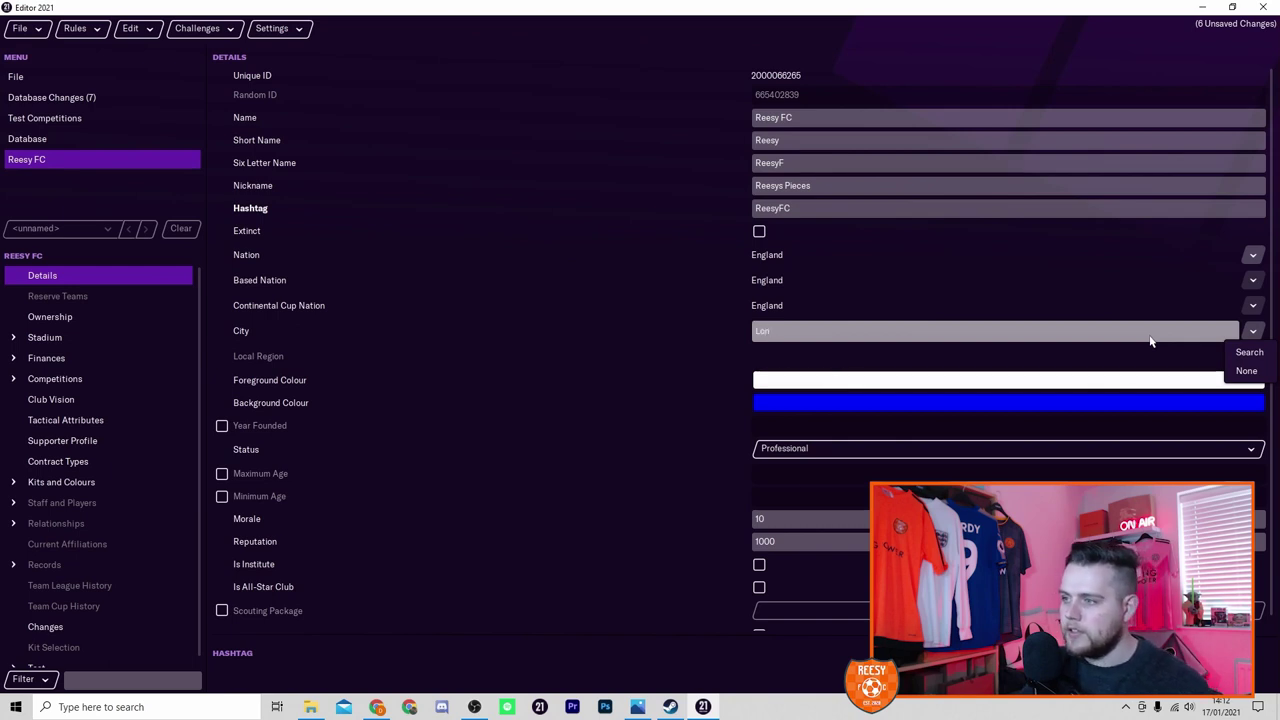
text(do)
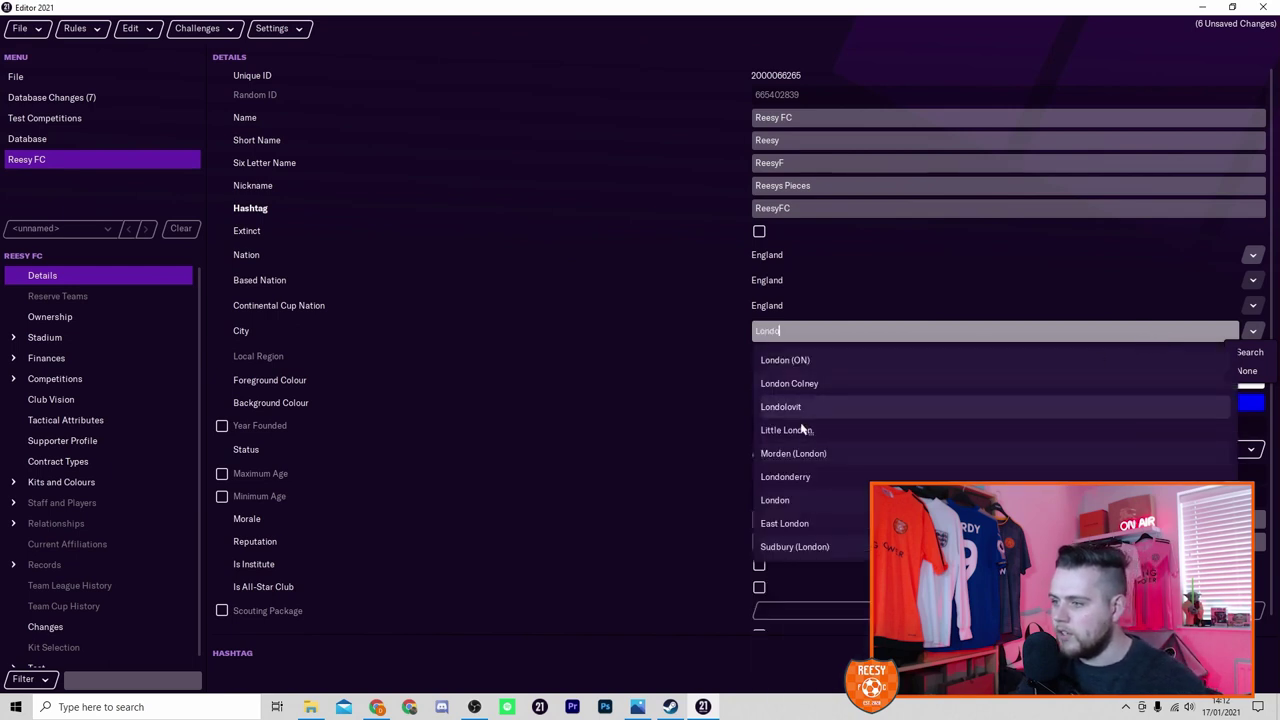
click(802, 499)
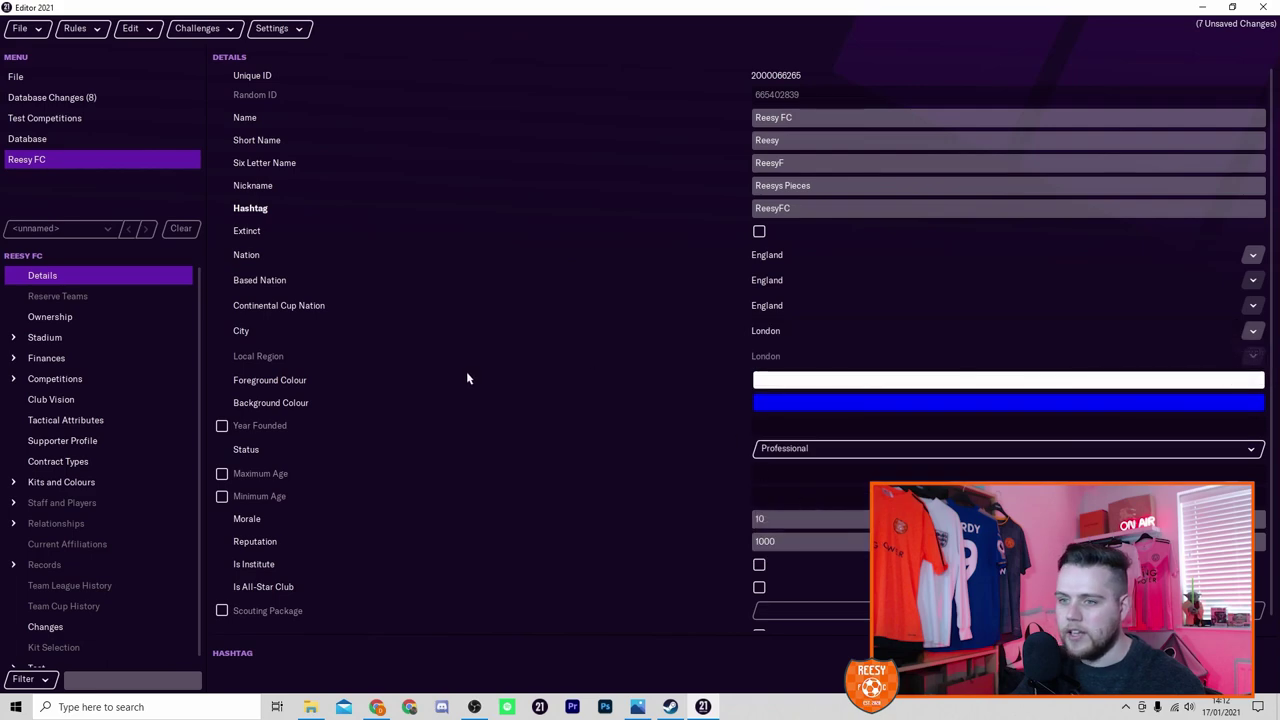
- Set the club's foreground colour to orange-red (230, 74, 25) and its background colour to black
click(798, 390)
click(698, 443)
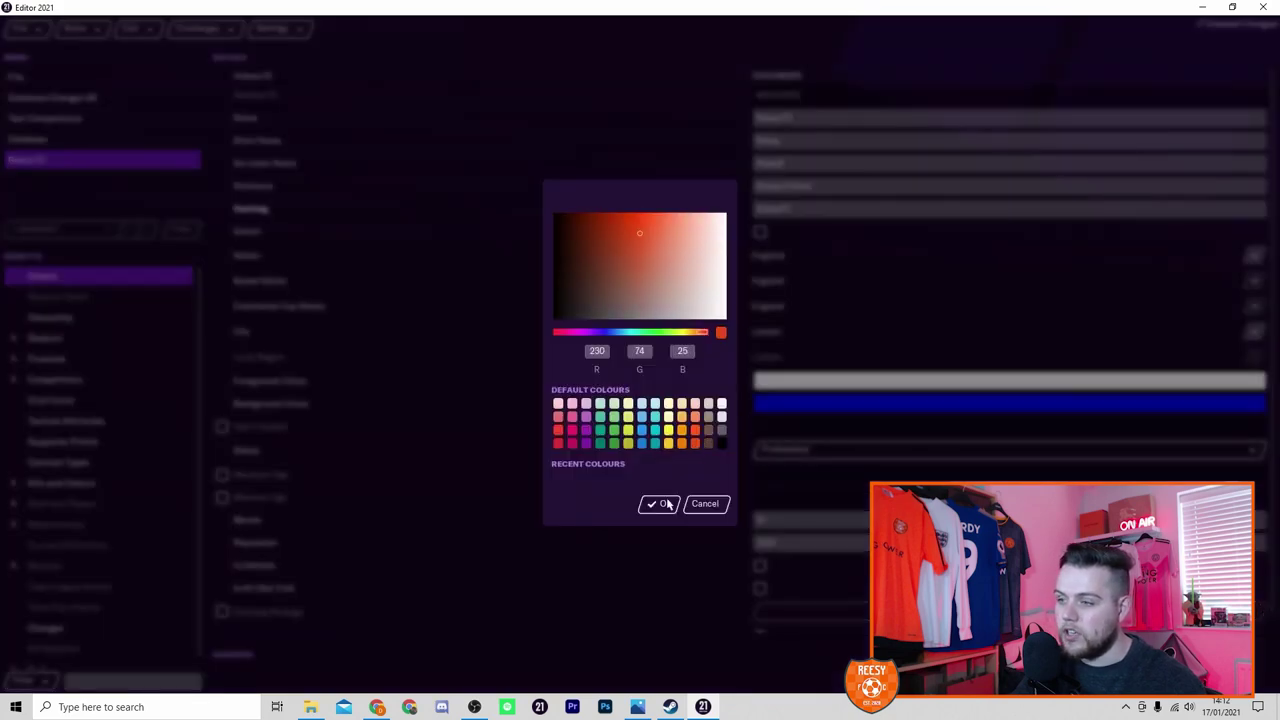
click(659, 504)
click(773, 413)
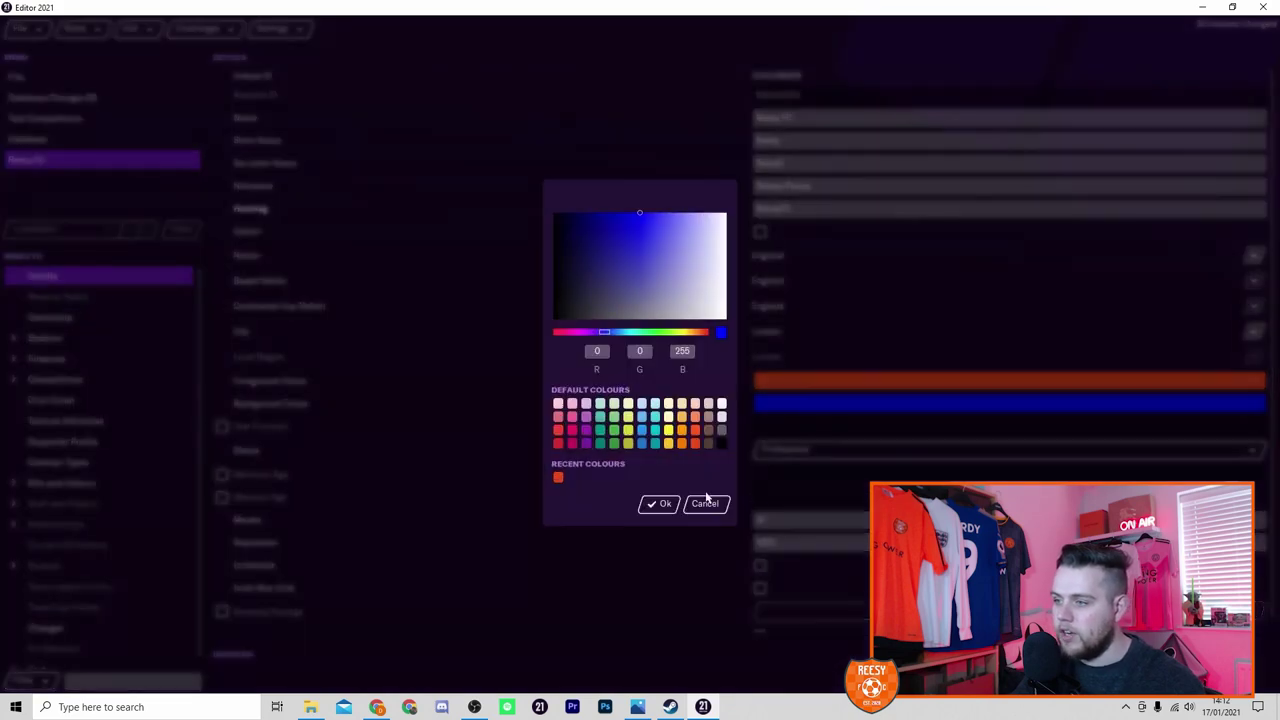
click(721, 444)
click(652, 507)
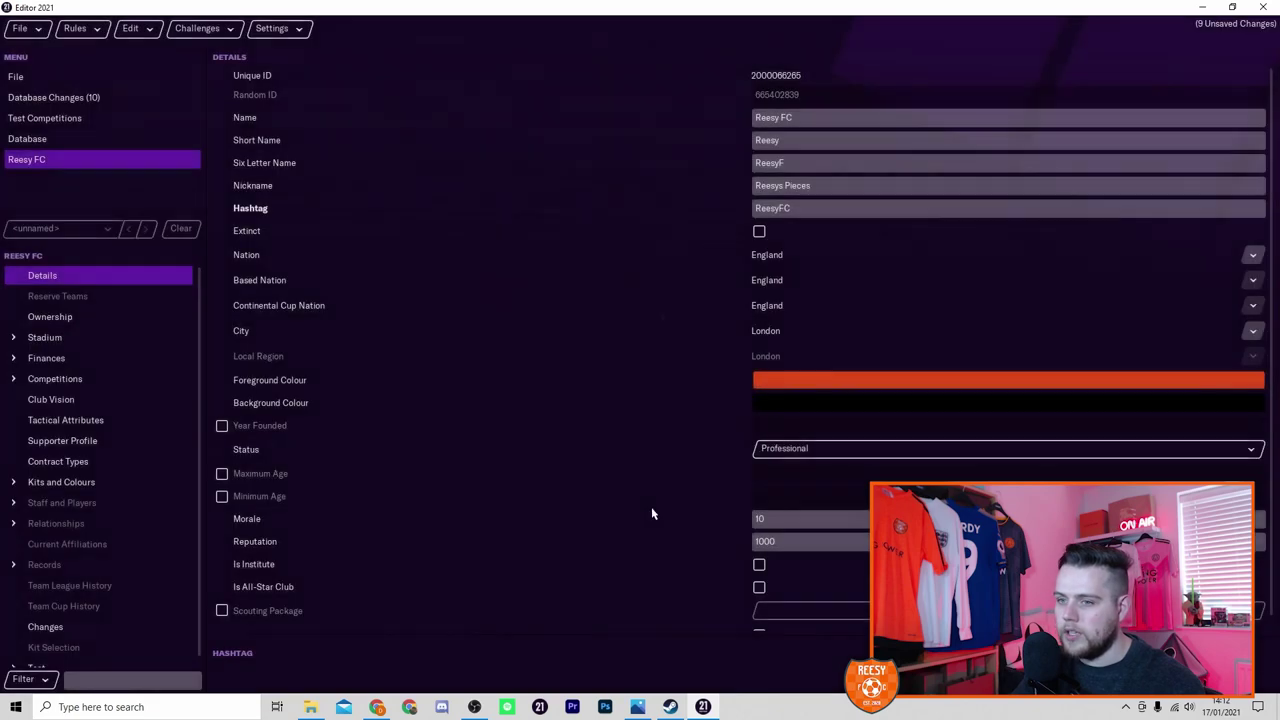
- Enable the club's year founded and set it to 2020
click(222, 427)
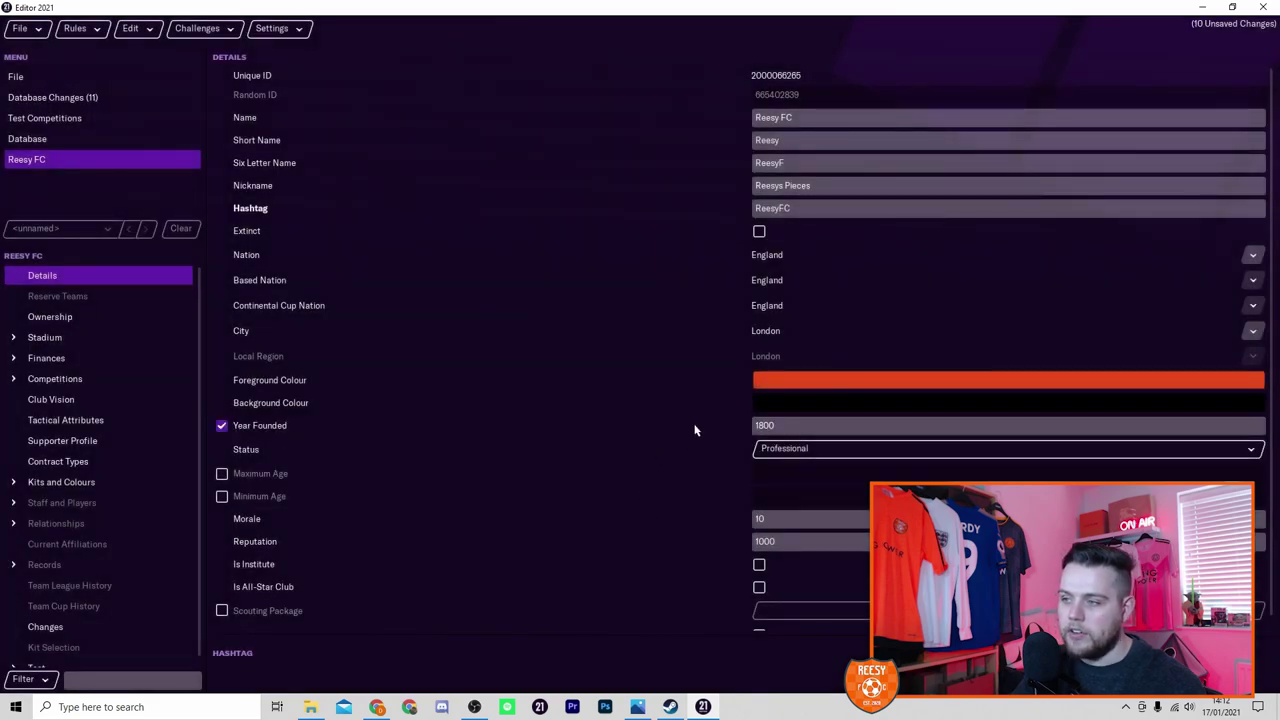
click(766, 425)
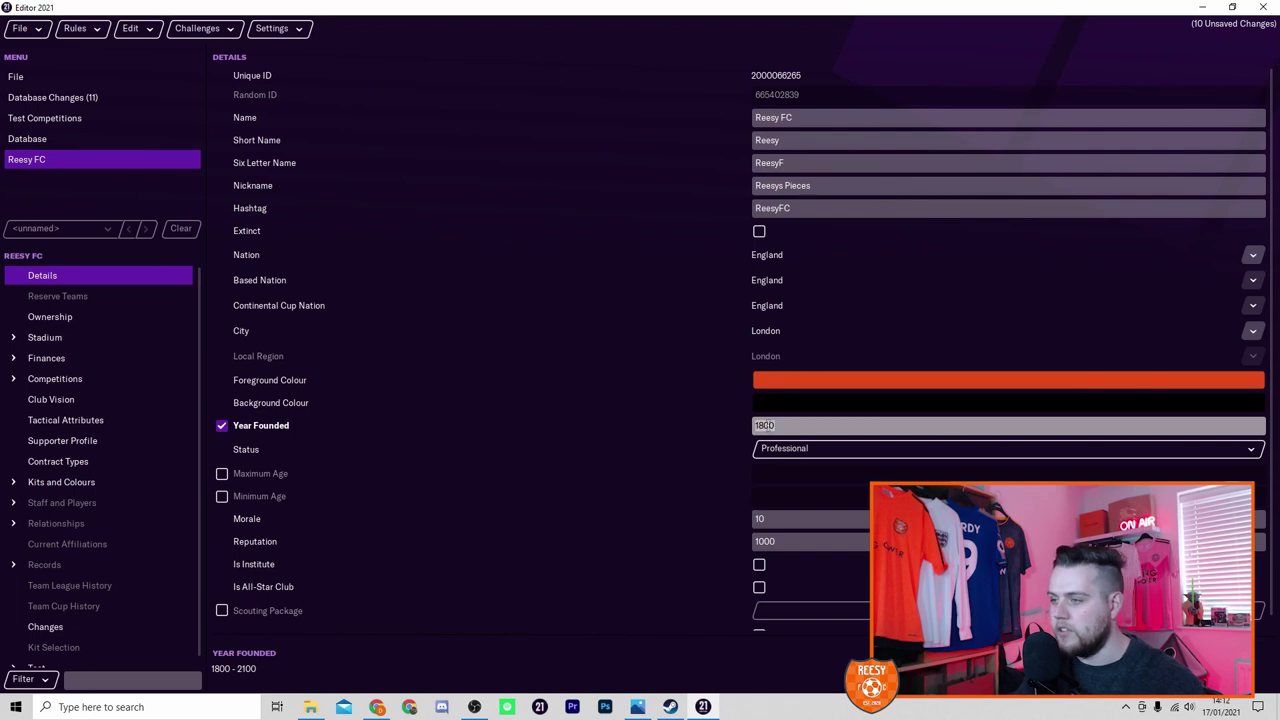
key(BackSpace)
text(2020)
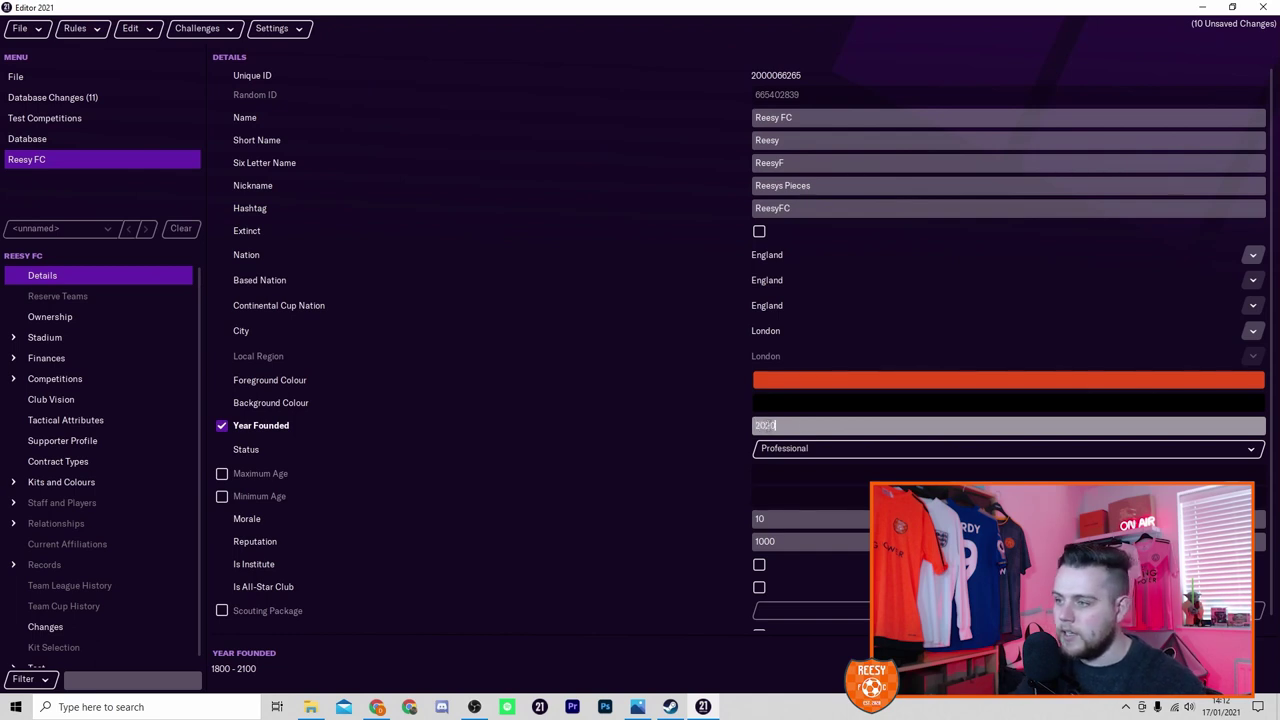
click(765, 449)
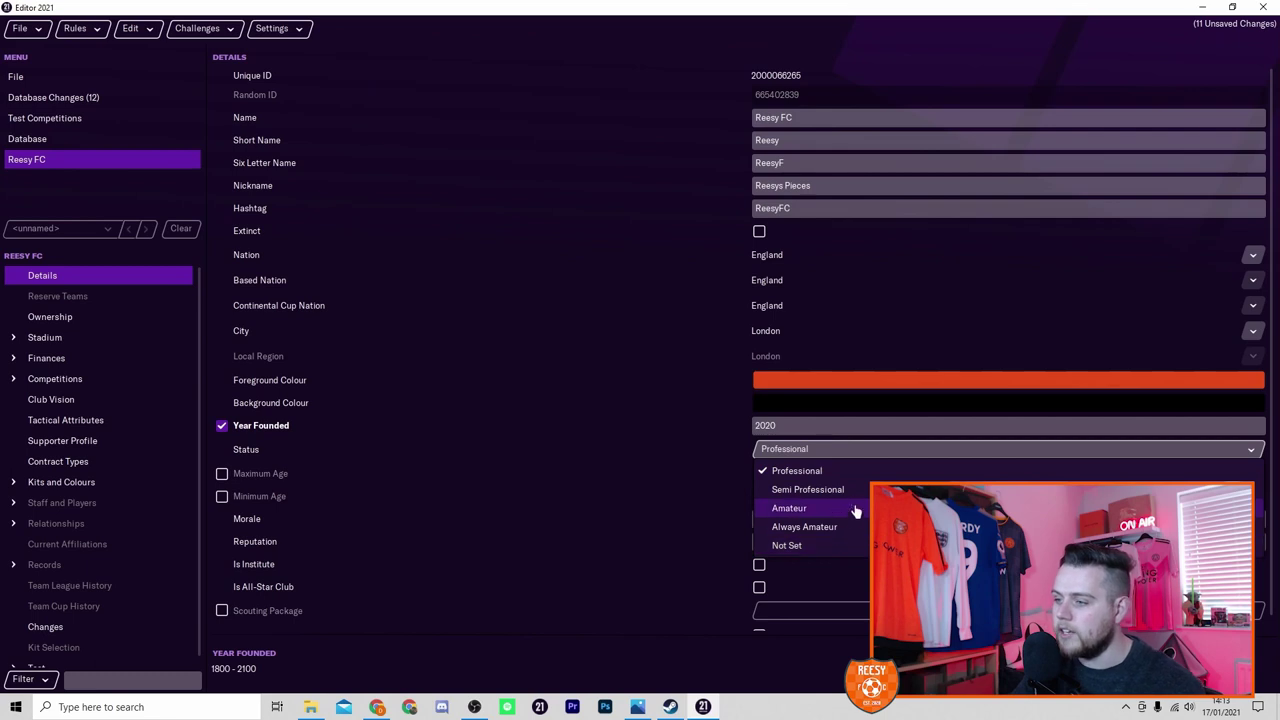
click(866, 450)
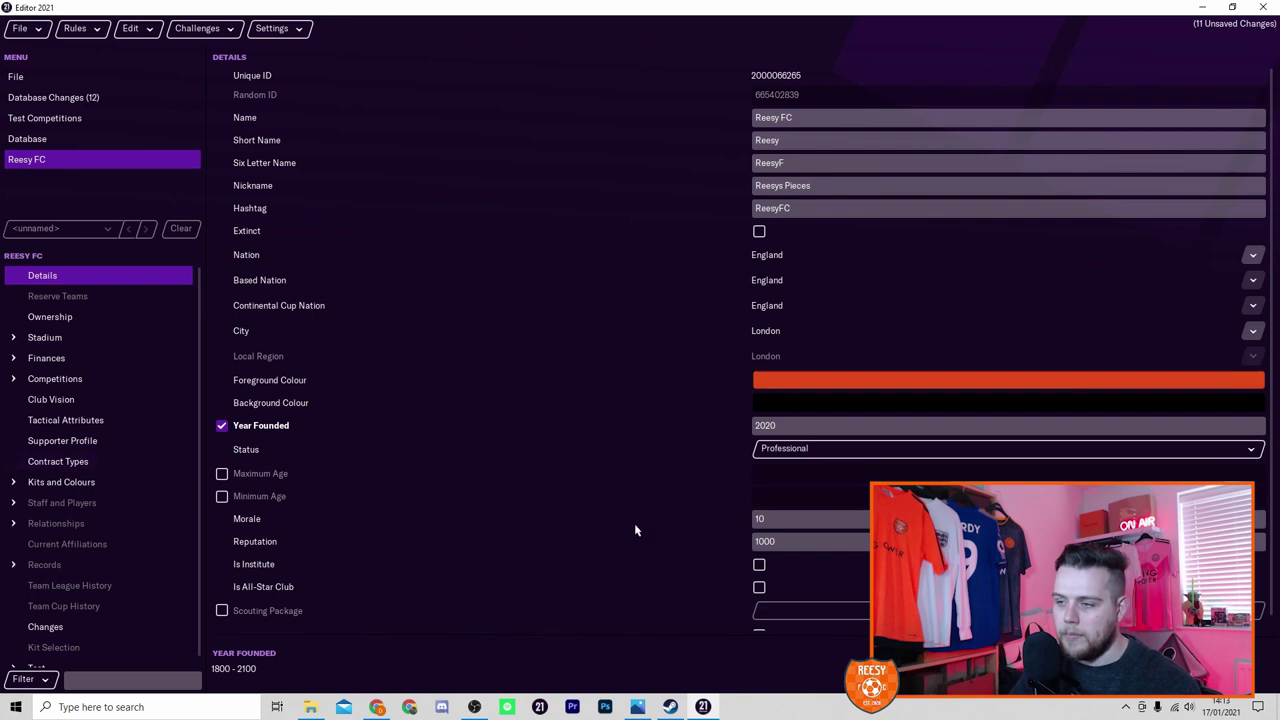
click(800, 518)
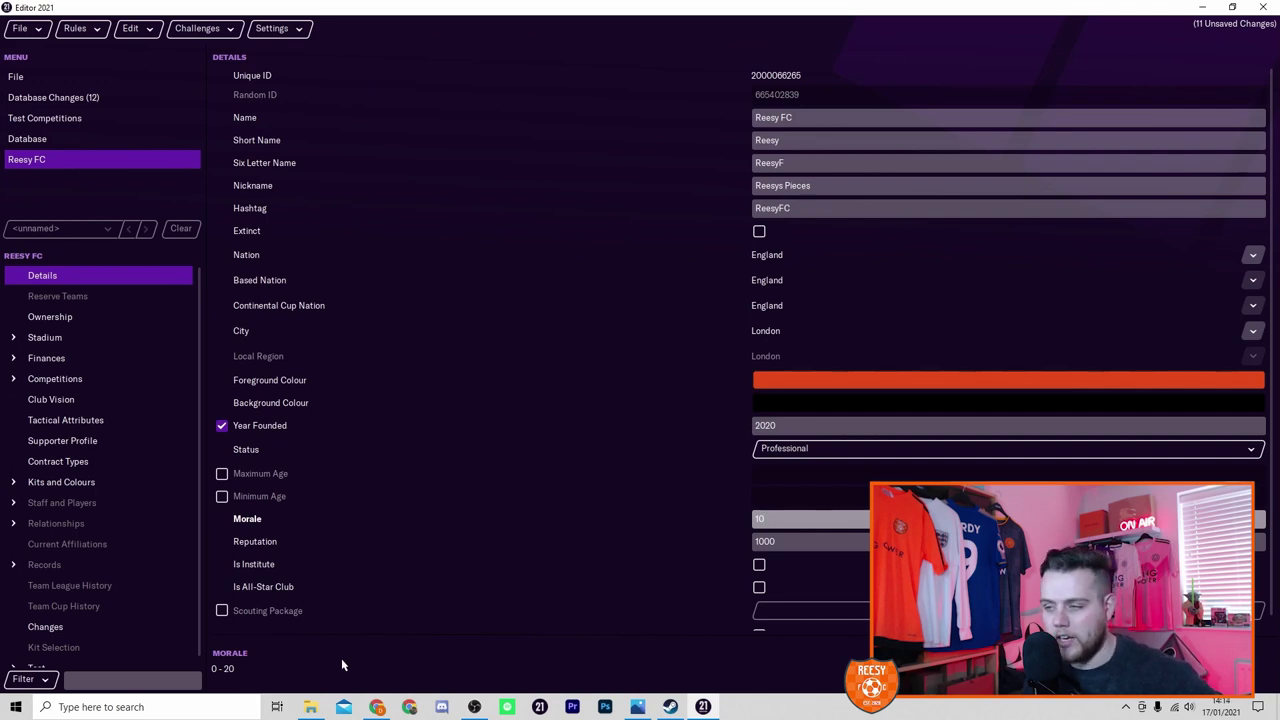
- Set the club's reputation to 6500
click(803, 541)
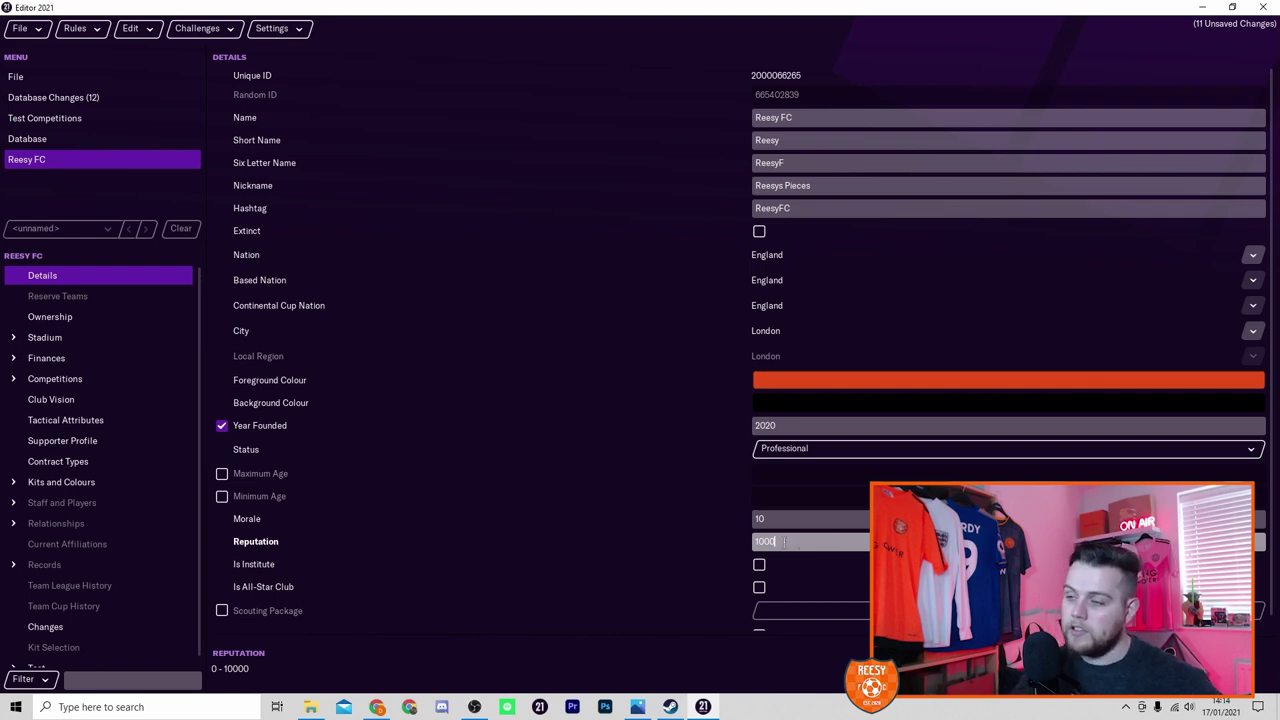
double_click(767, 541)
text(8)
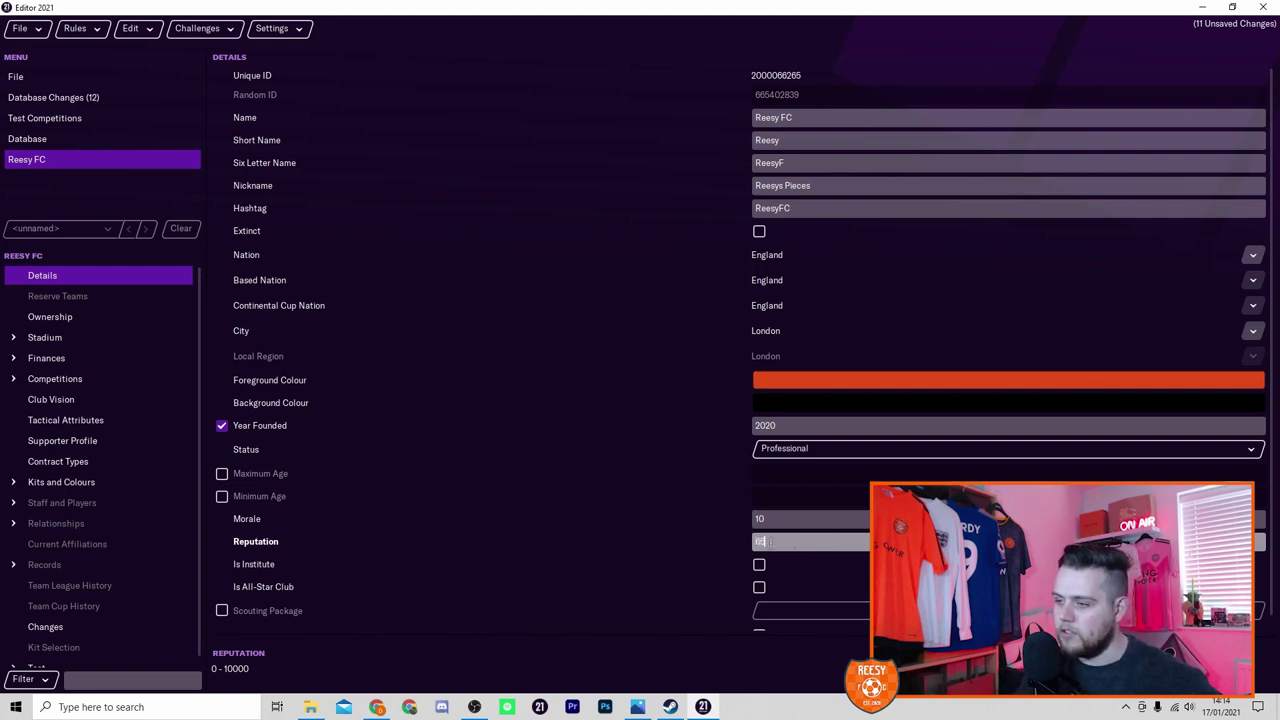
text(500)
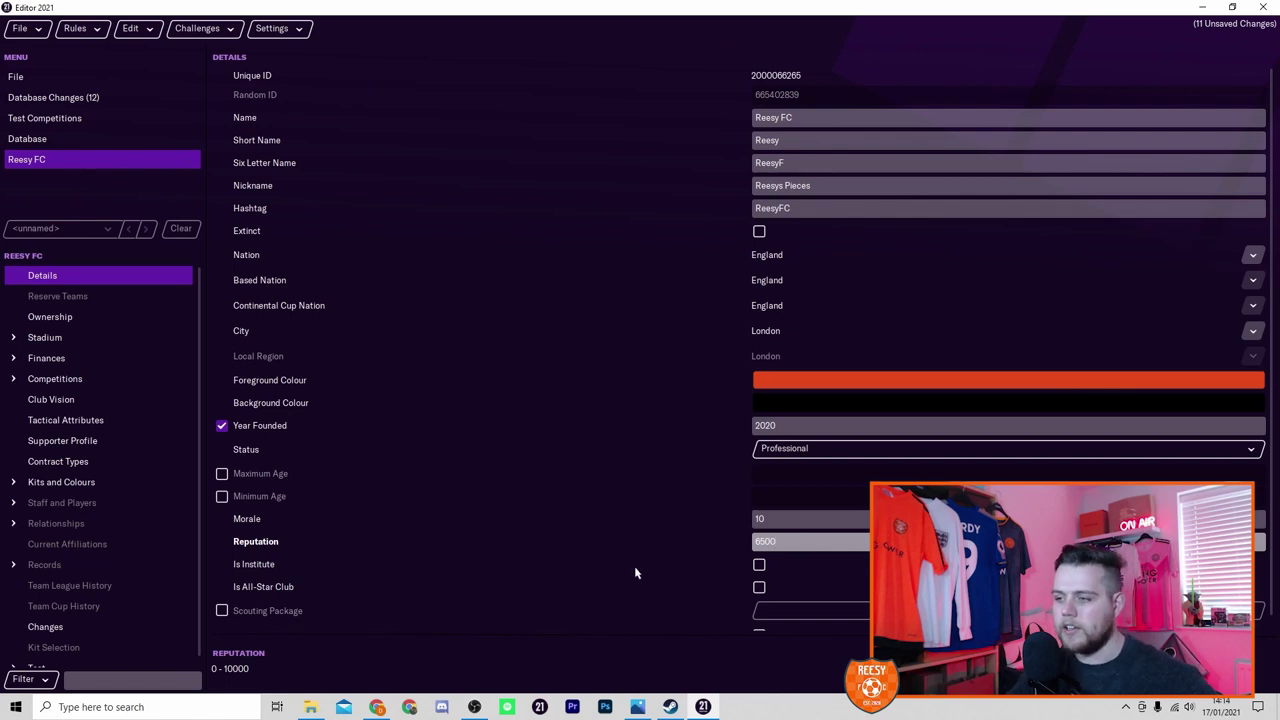
- Enable the club's scouting package and set it to Continent - All
scroll(635, 573, down, 1)
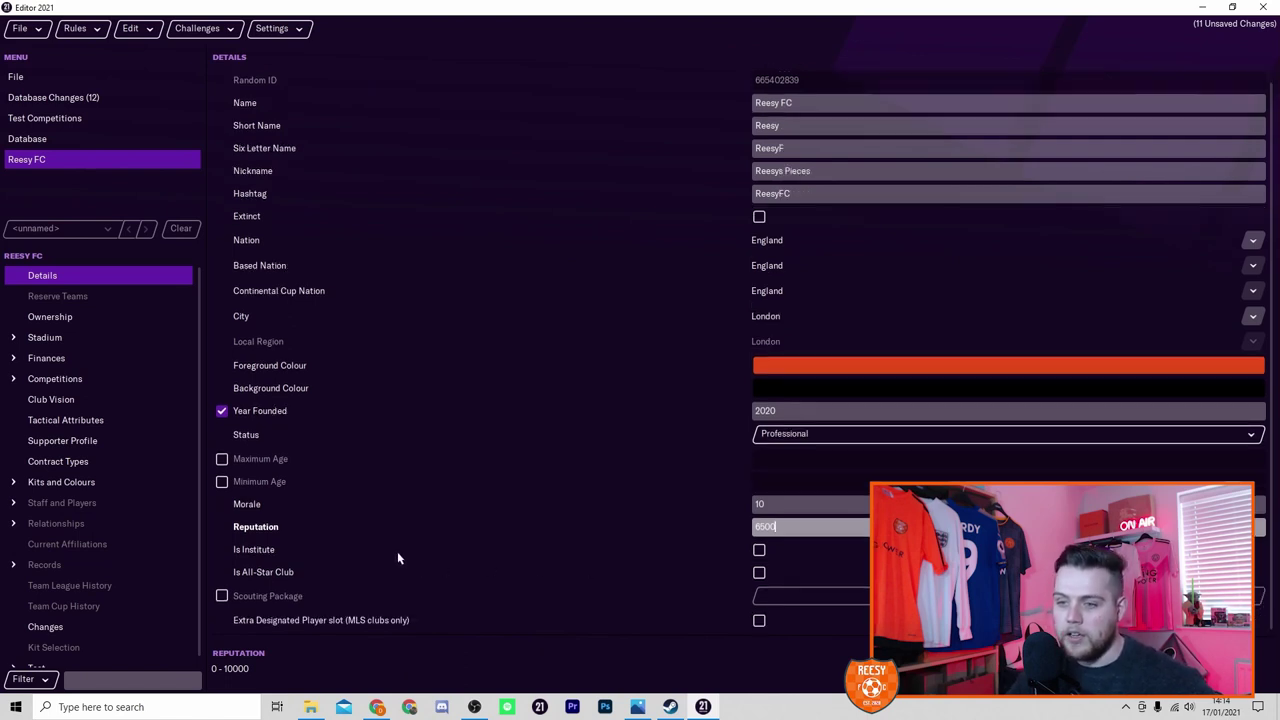
click(260, 595)
click(785, 596)
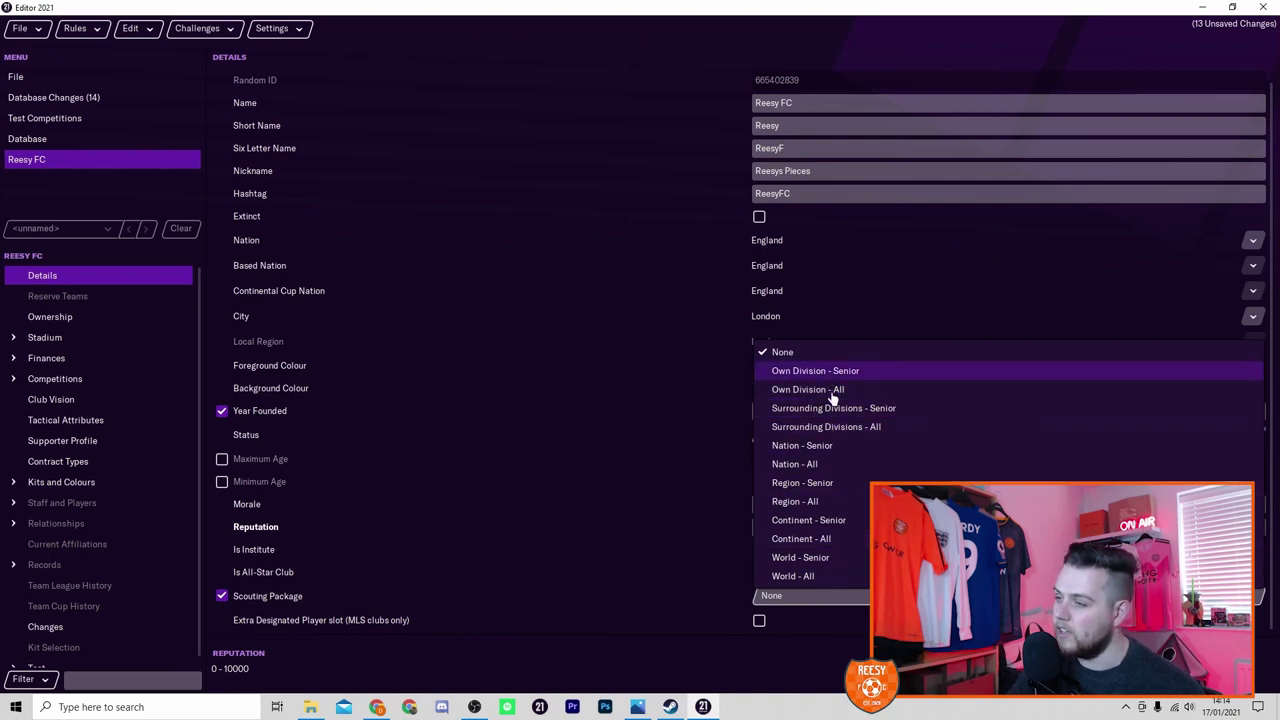
click(866, 543)
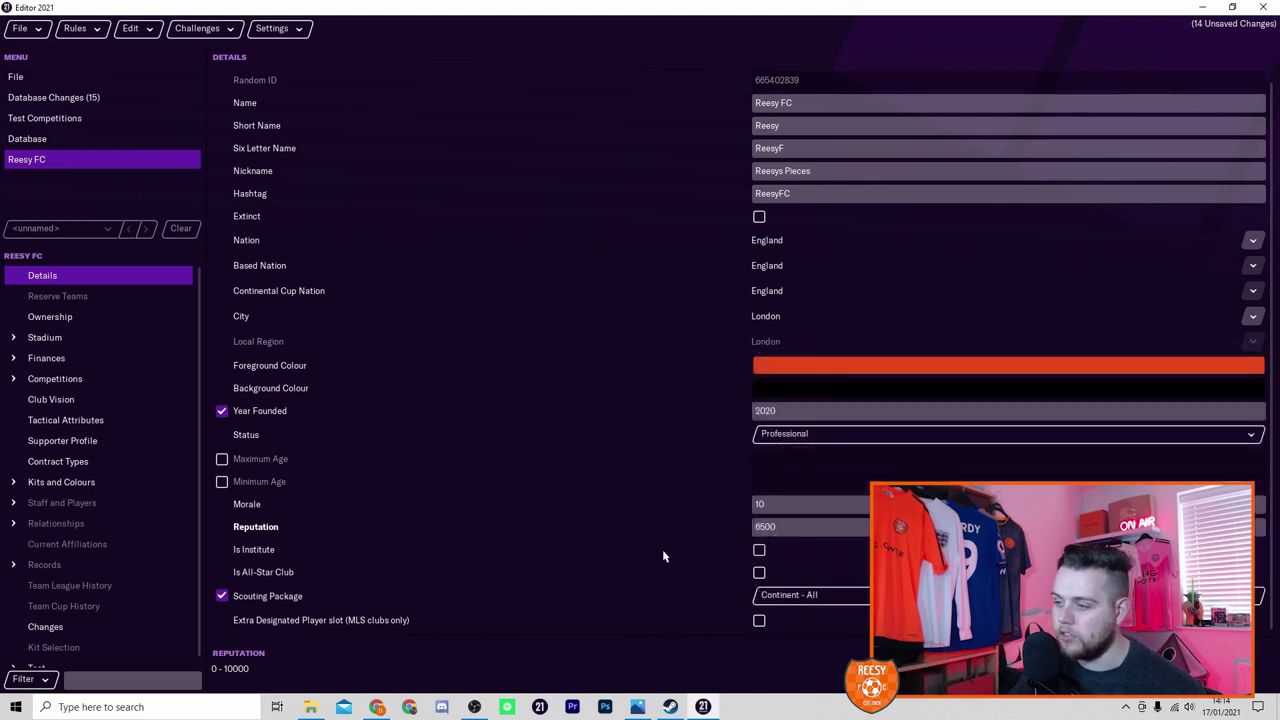
- Review the chairman title and ownership type options in the club's ownership settings, and enable Stop Outside Takeovers
key(Down)
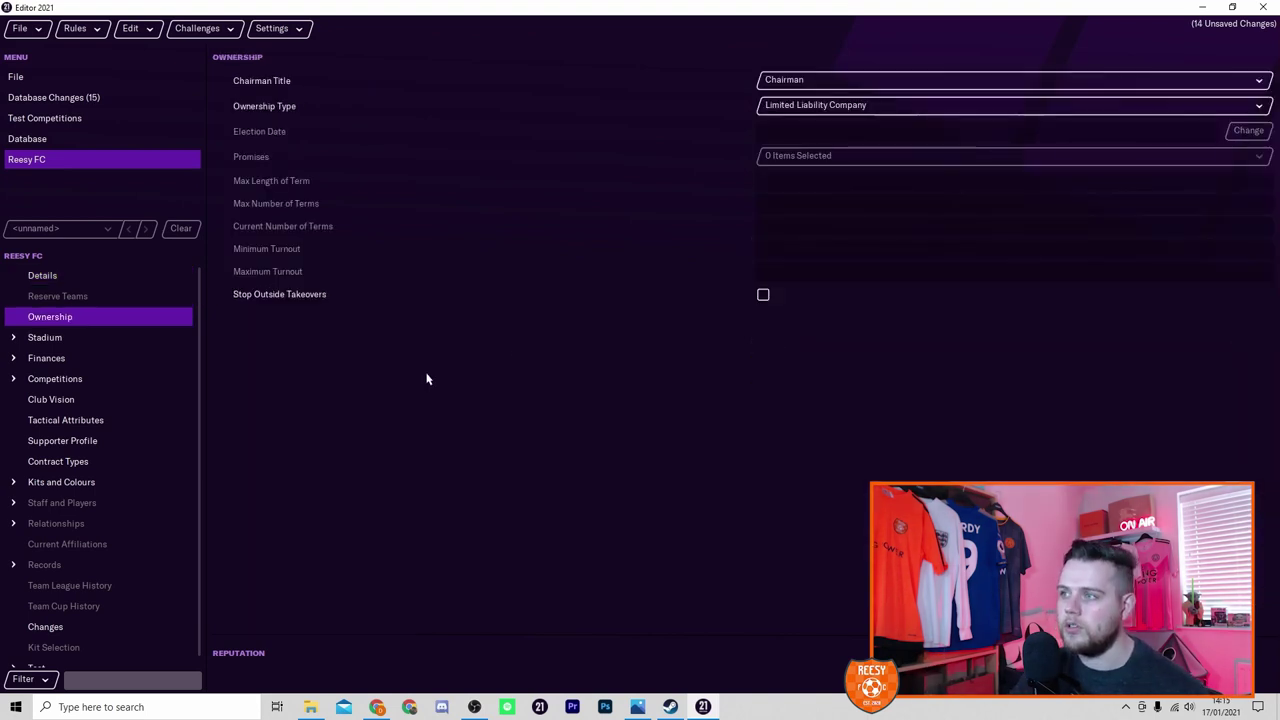
click(828, 88)
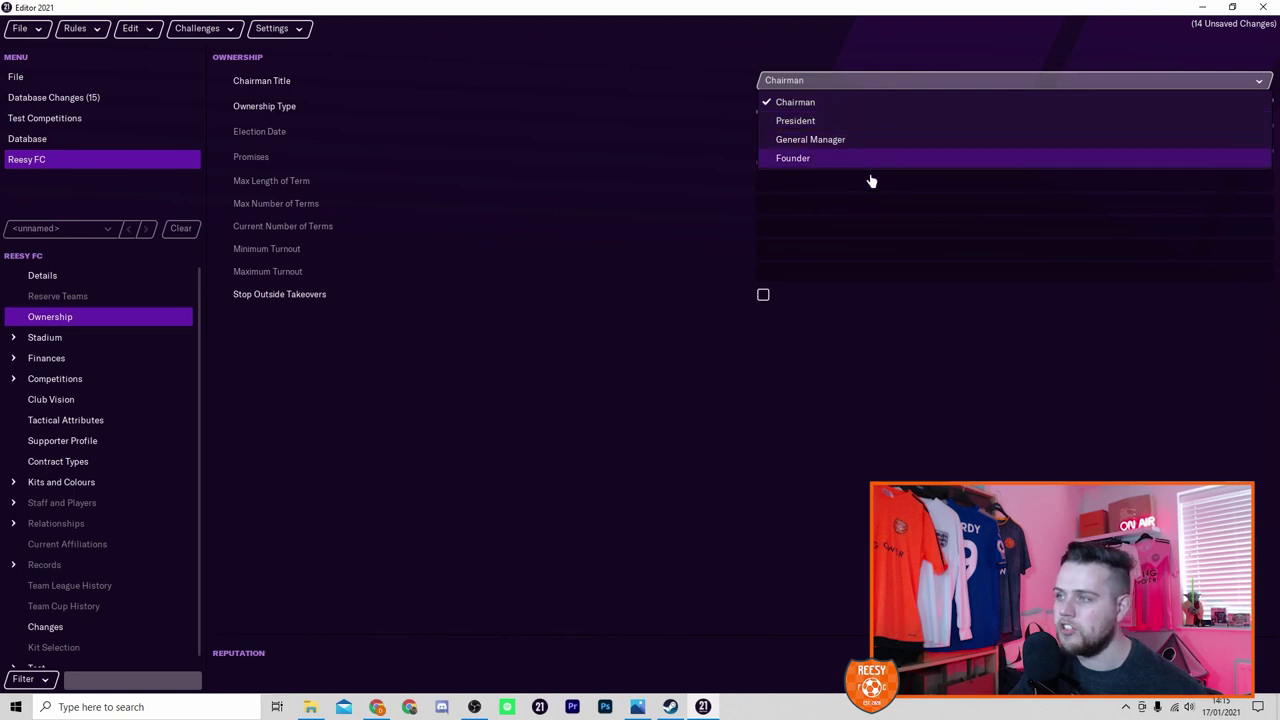
click(866, 364)
click(842, 110)
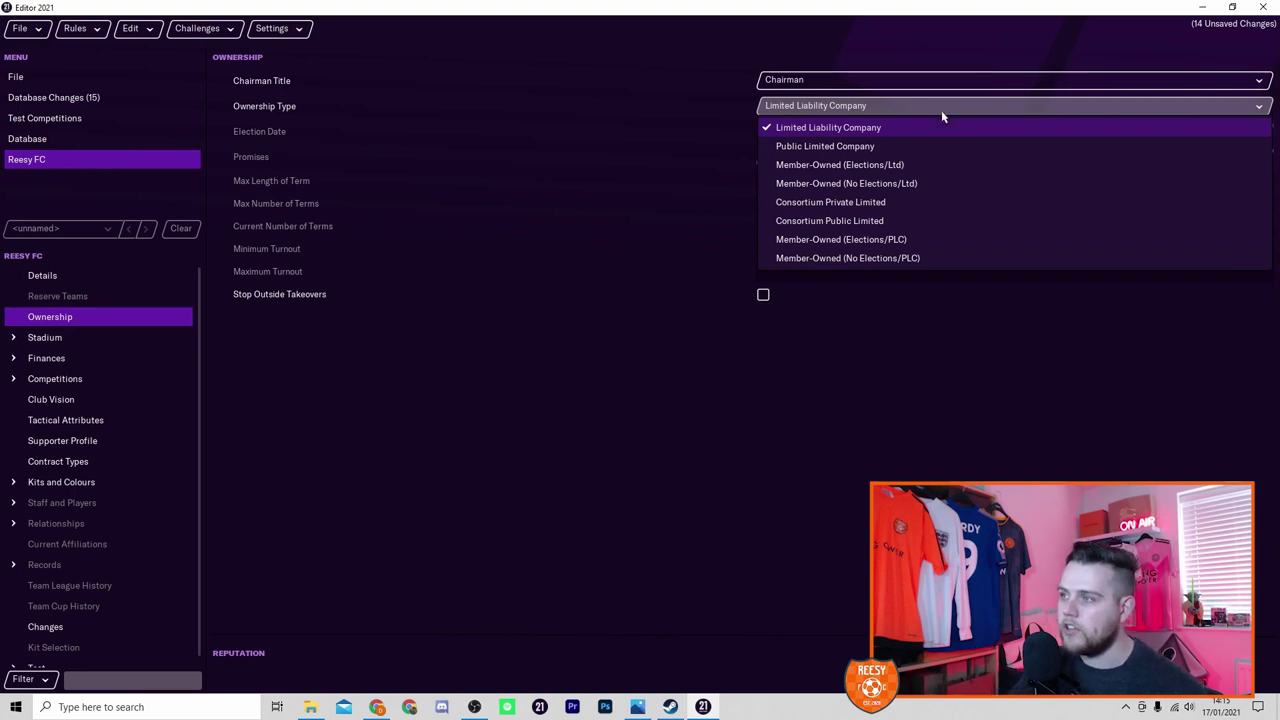
click(941, 108)
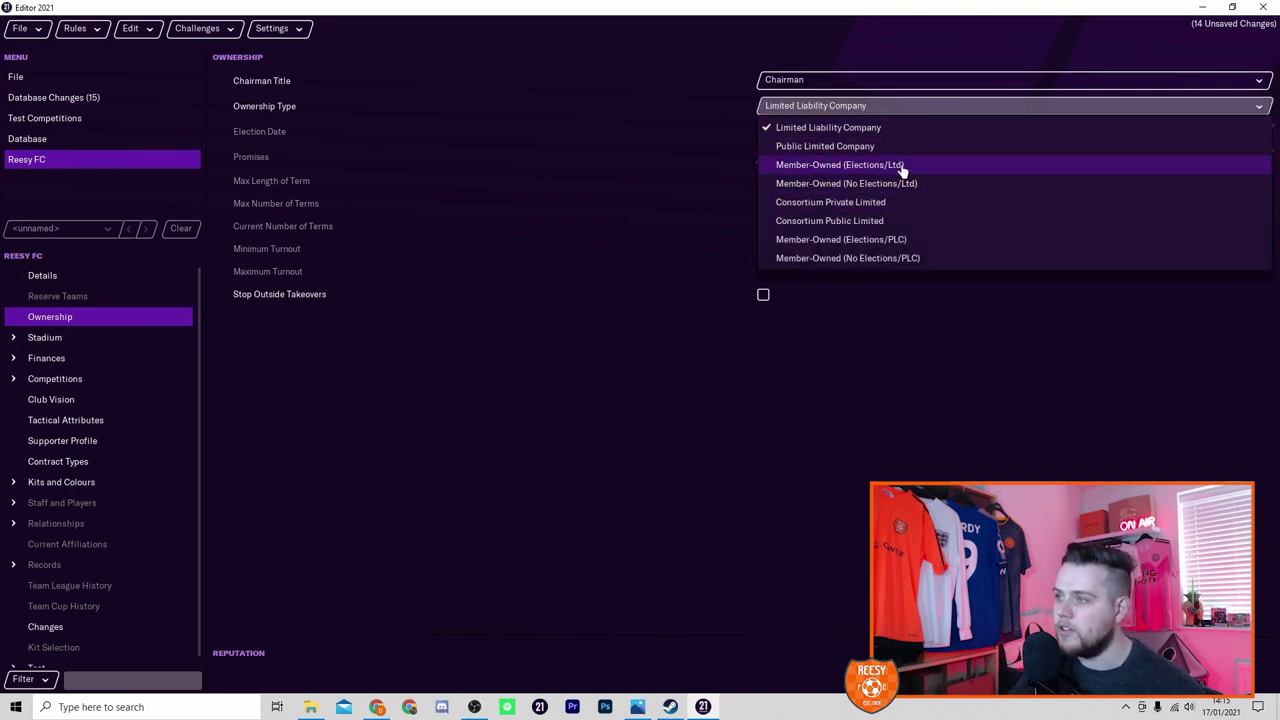
click(943, 105)
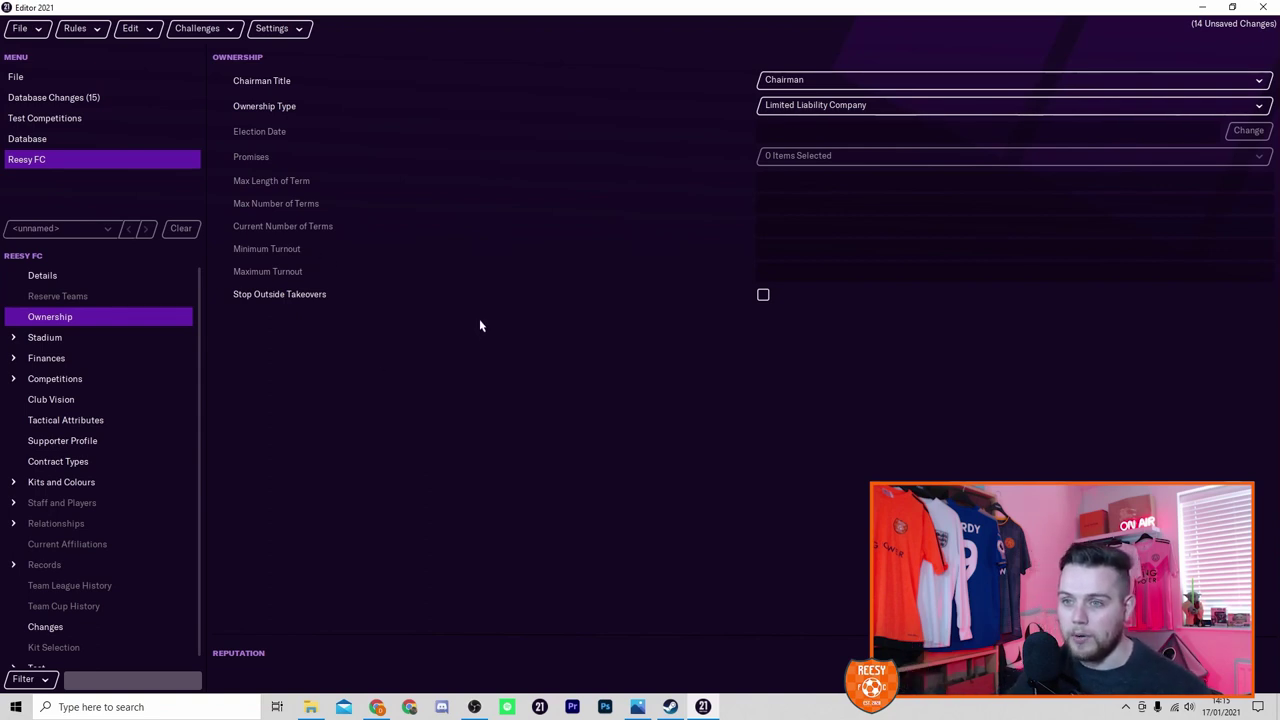
click(763, 296)
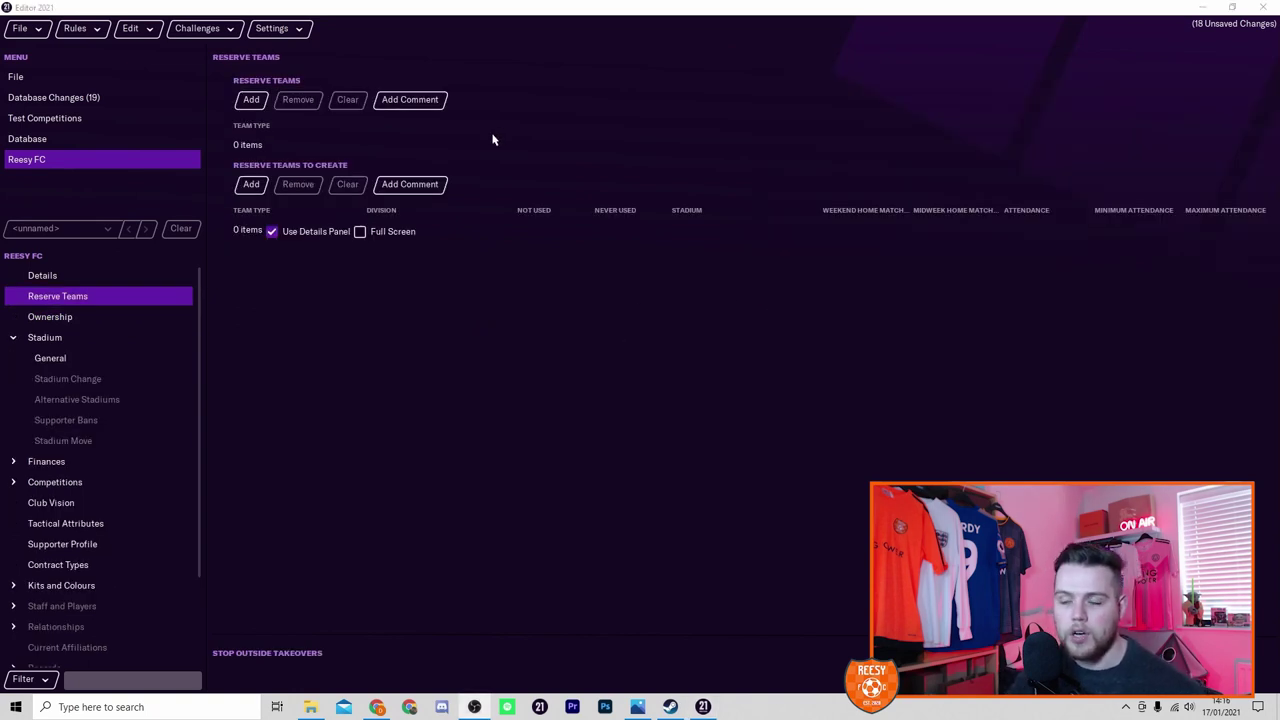
- Add a U23 Team and a U18 Team to the club's existing reserve teams list, not the teams to create
click(254, 102)
click(289, 148)
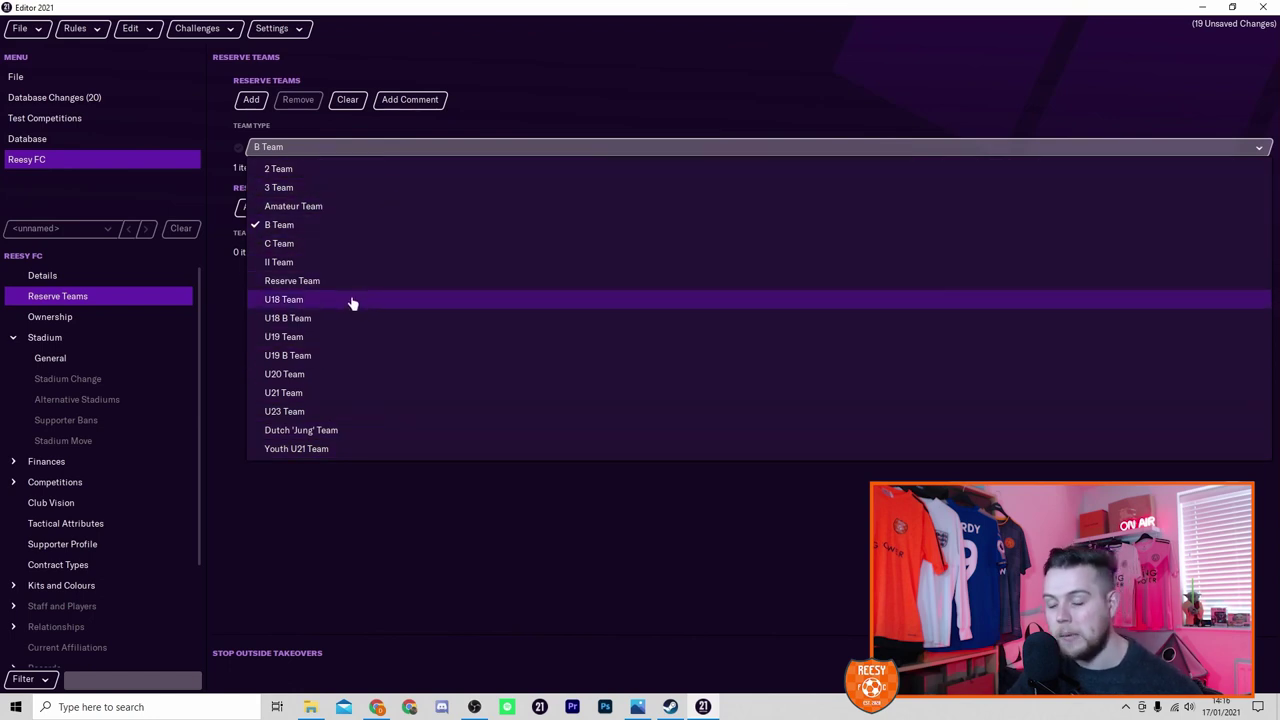
click(285, 411)
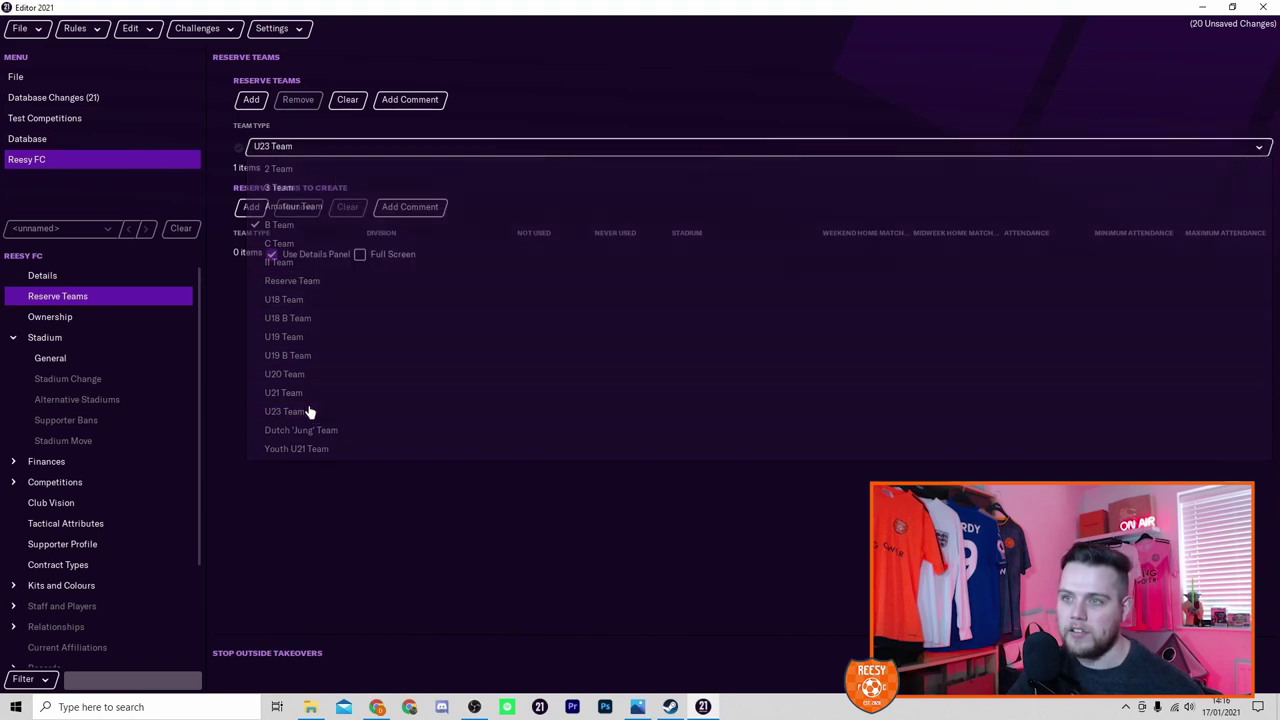
click(253, 103)
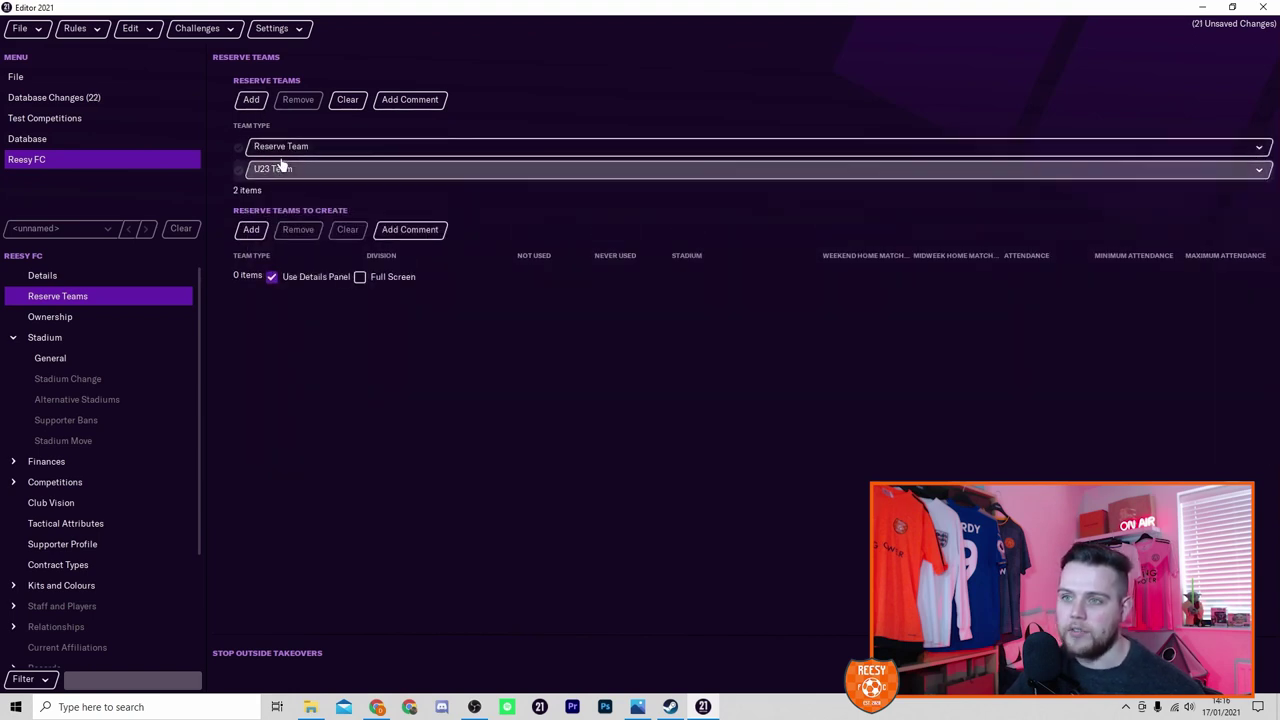
click(284, 168)
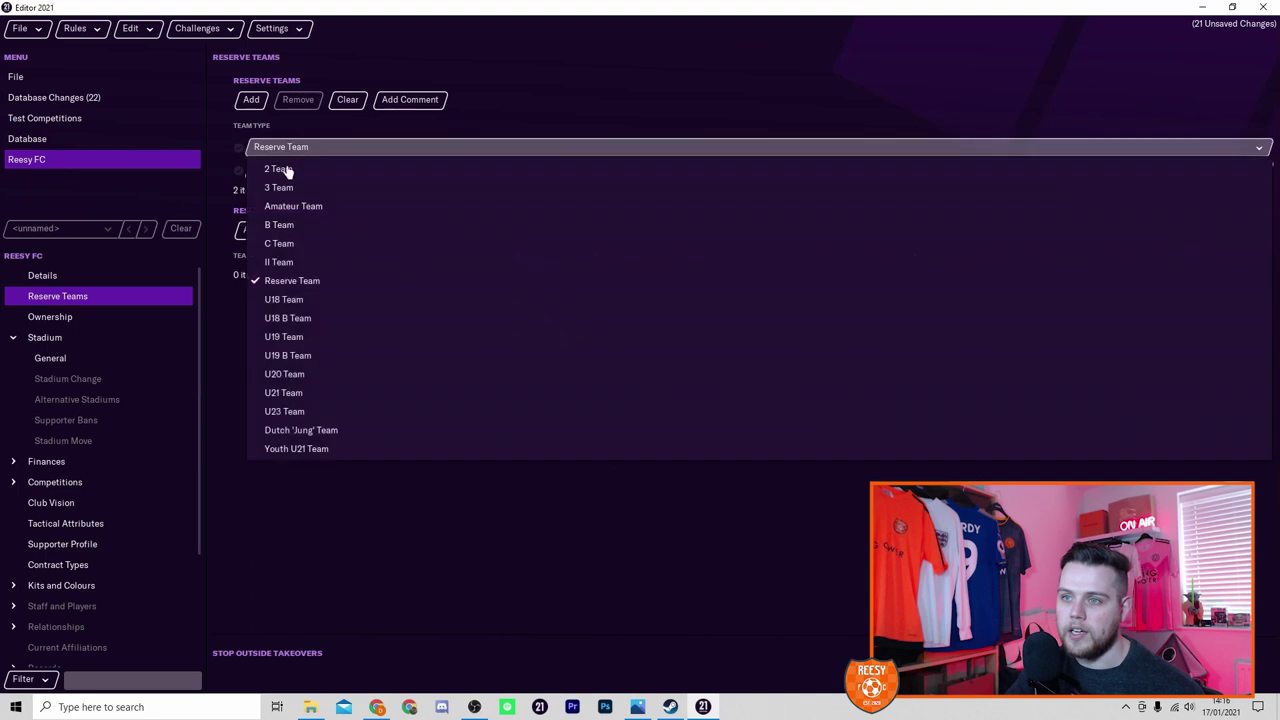
click(285, 299)
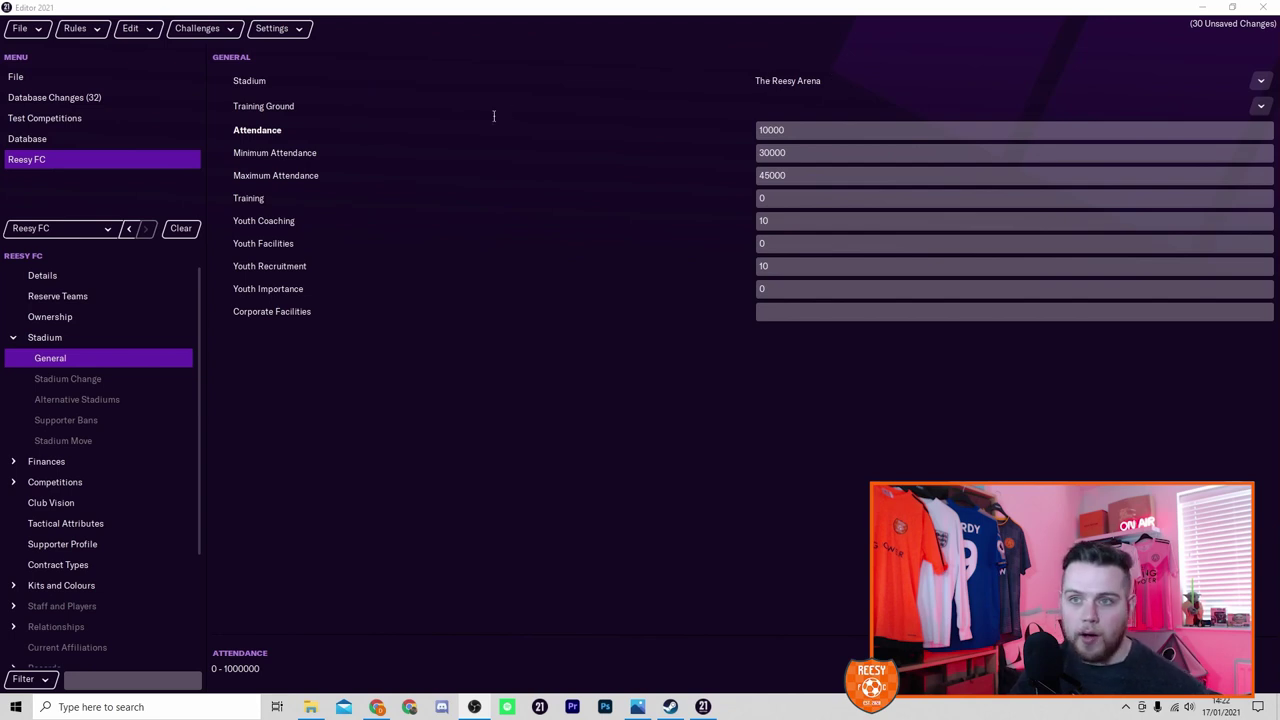
- Create a new blank stadium record in the database and look through its detail fields
click(44, 140)
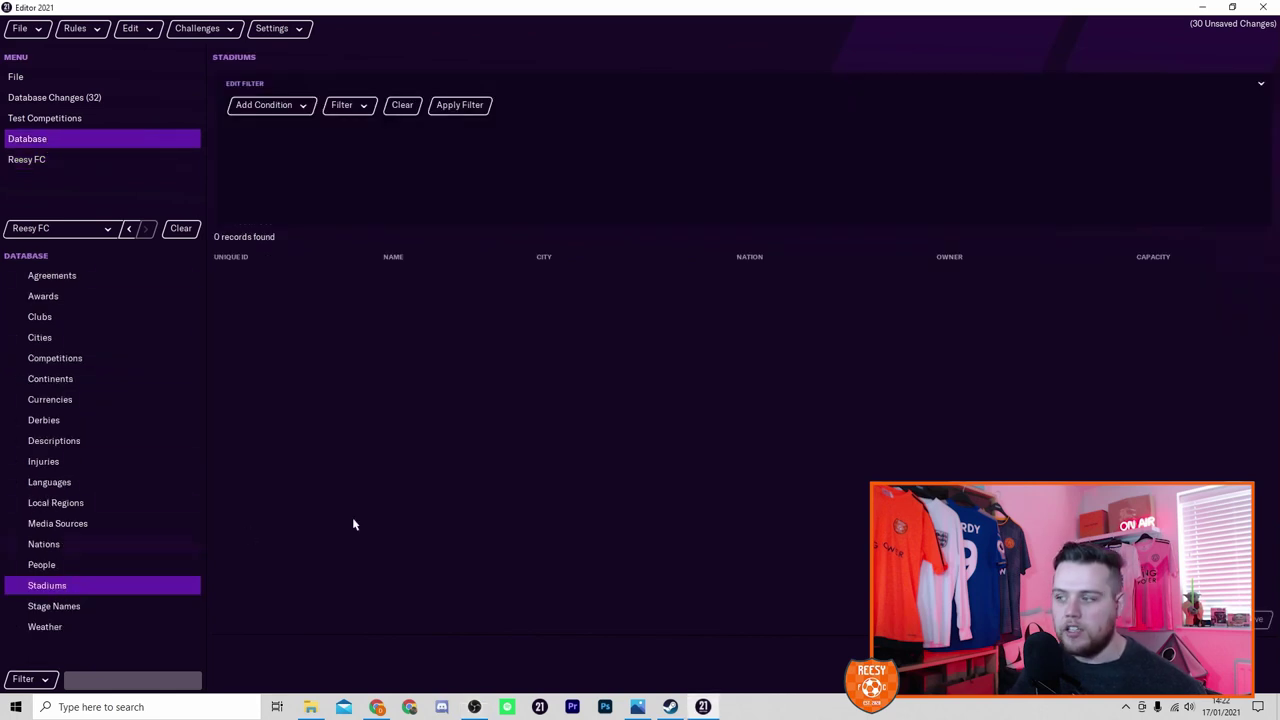
key(ctrl+n)
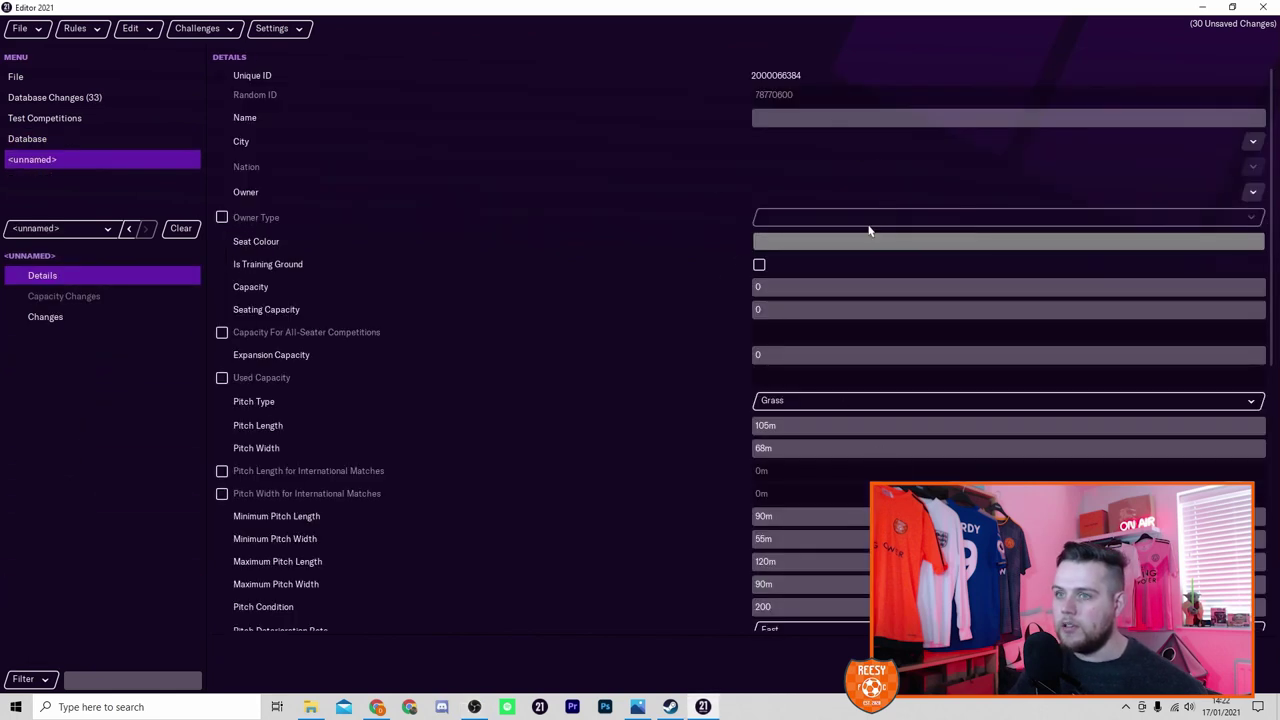
scroll(660, 365, down, 1)
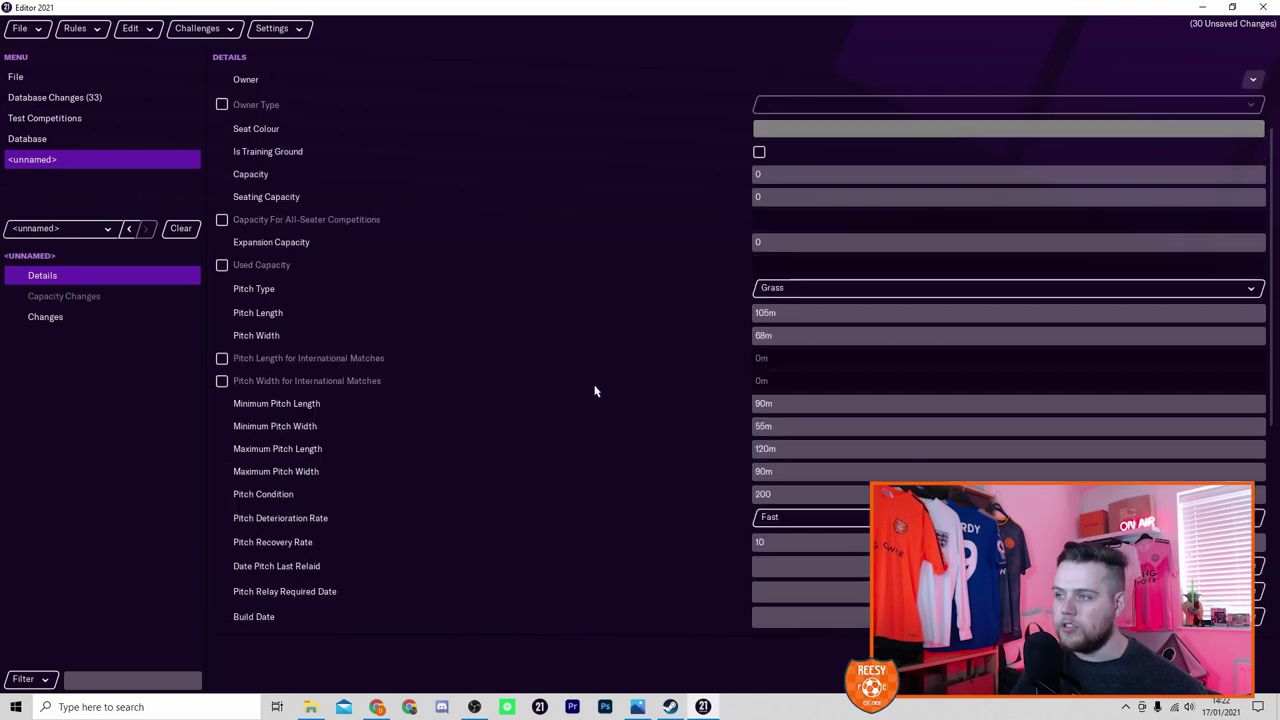
scroll(580, 367, up, 1)
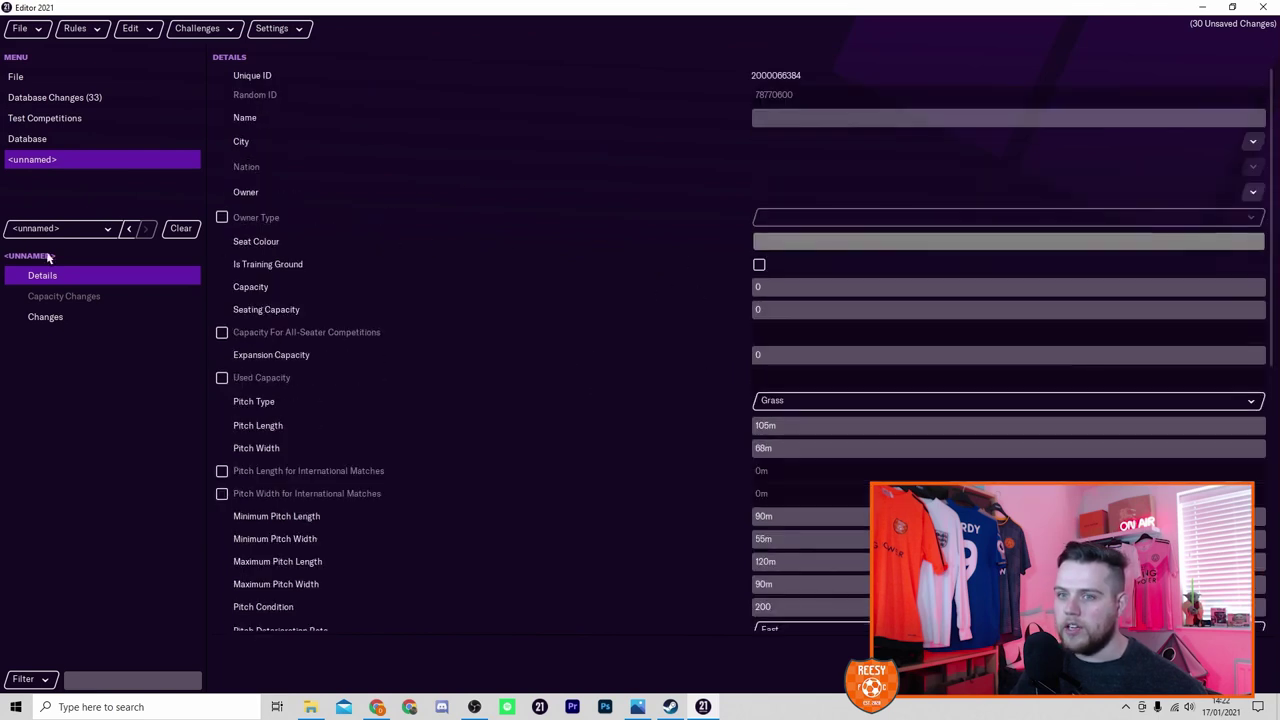
- Switch to The Reesy Arena's record and set its build date to 31/1/2020
click(58, 232)
click(60, 252)
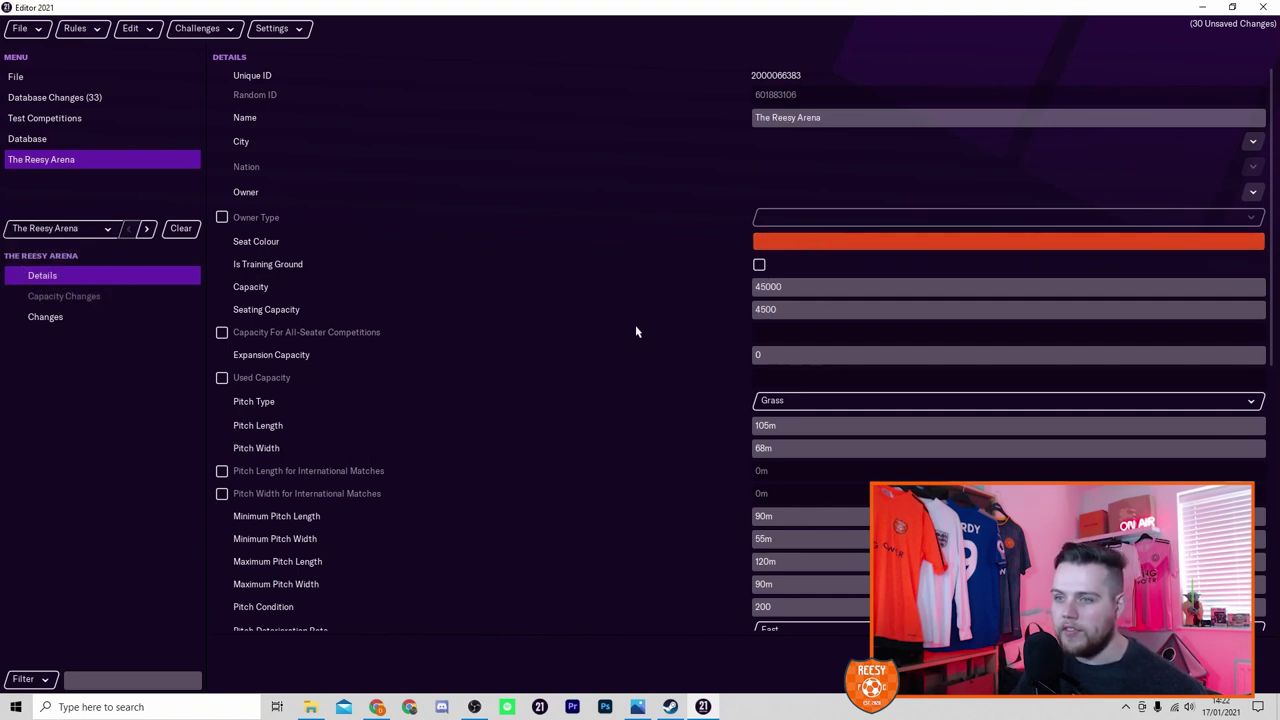
scroll(635, 320, down, 1)
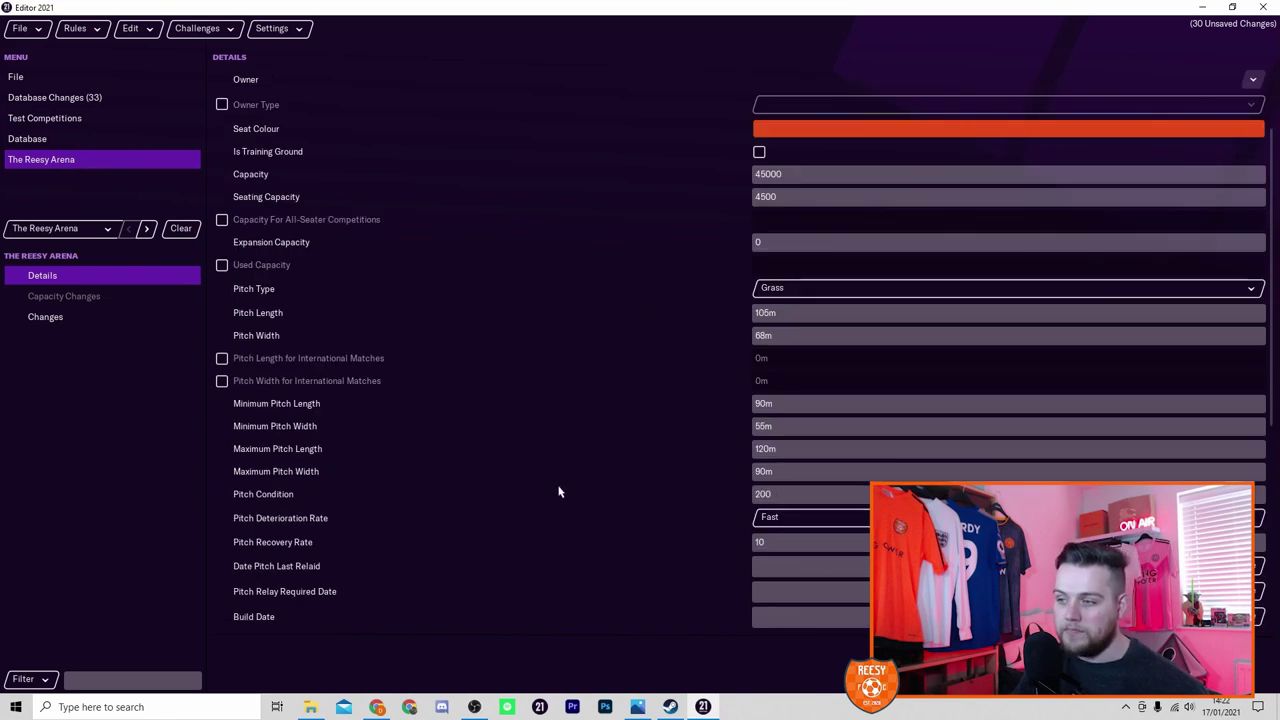
click(790, 616)
text(2020)
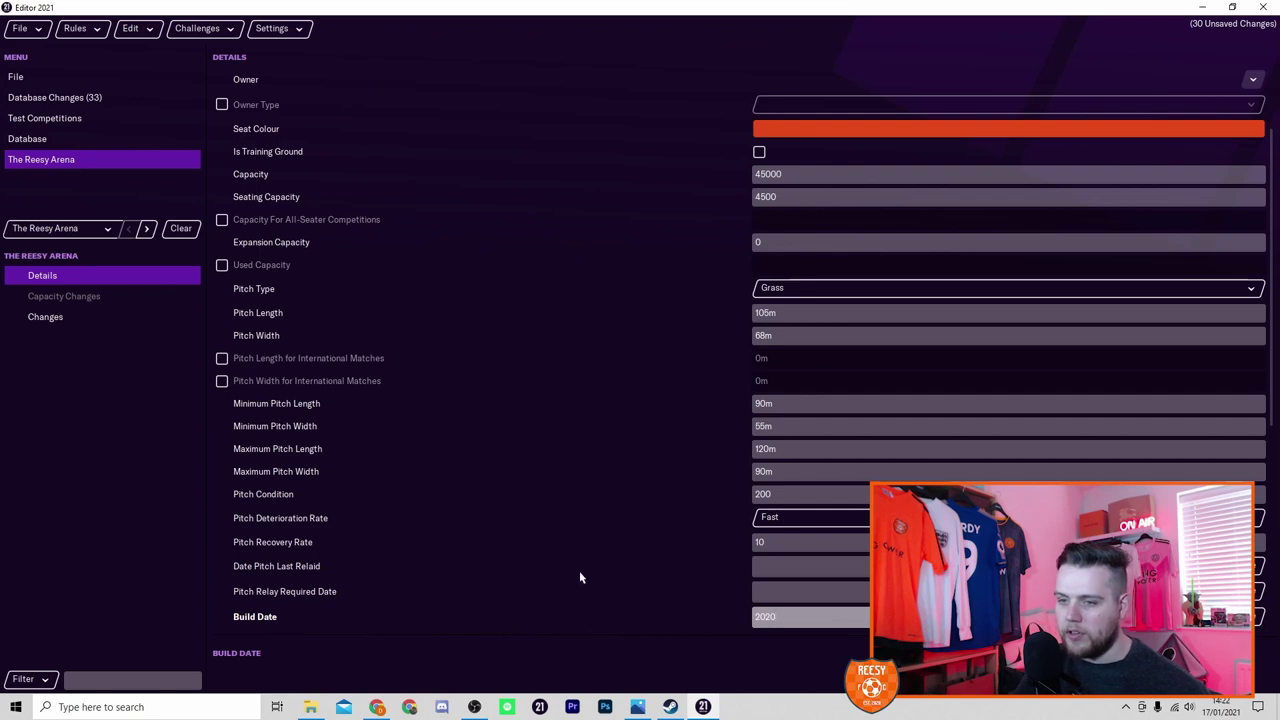
key(Return)
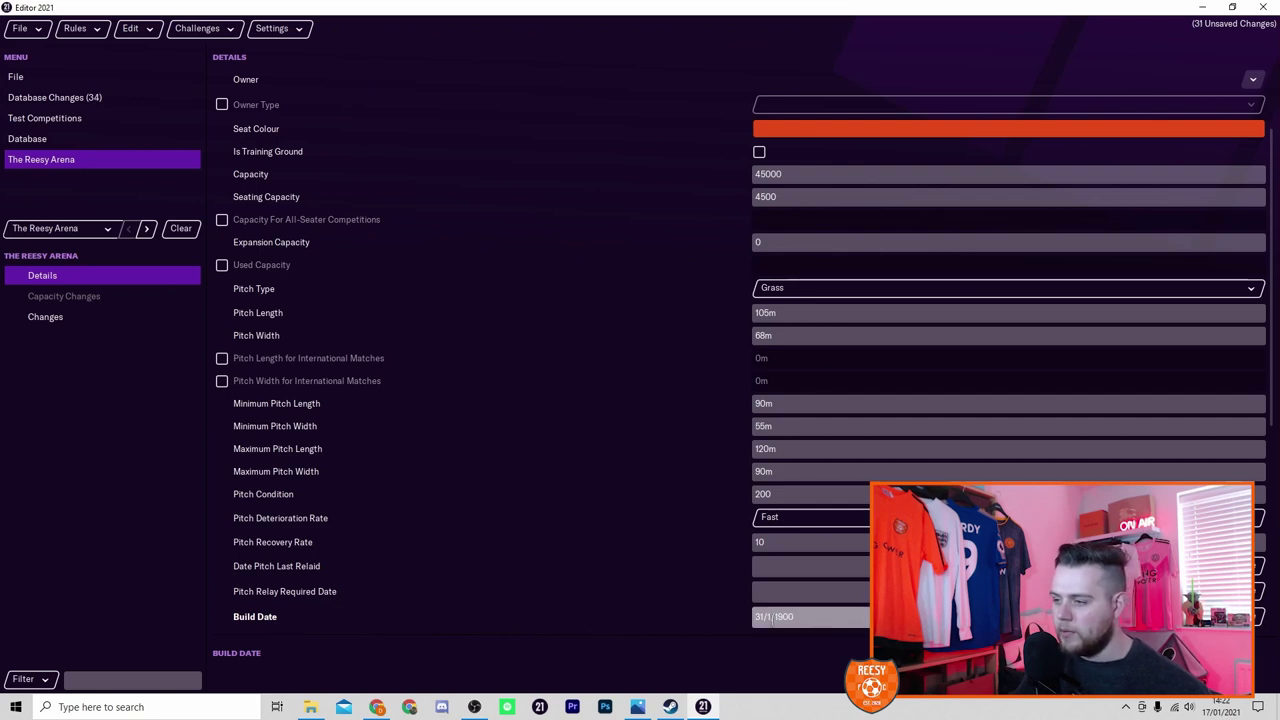
drag(778, 616, 833, 616)
key(BackSpace)
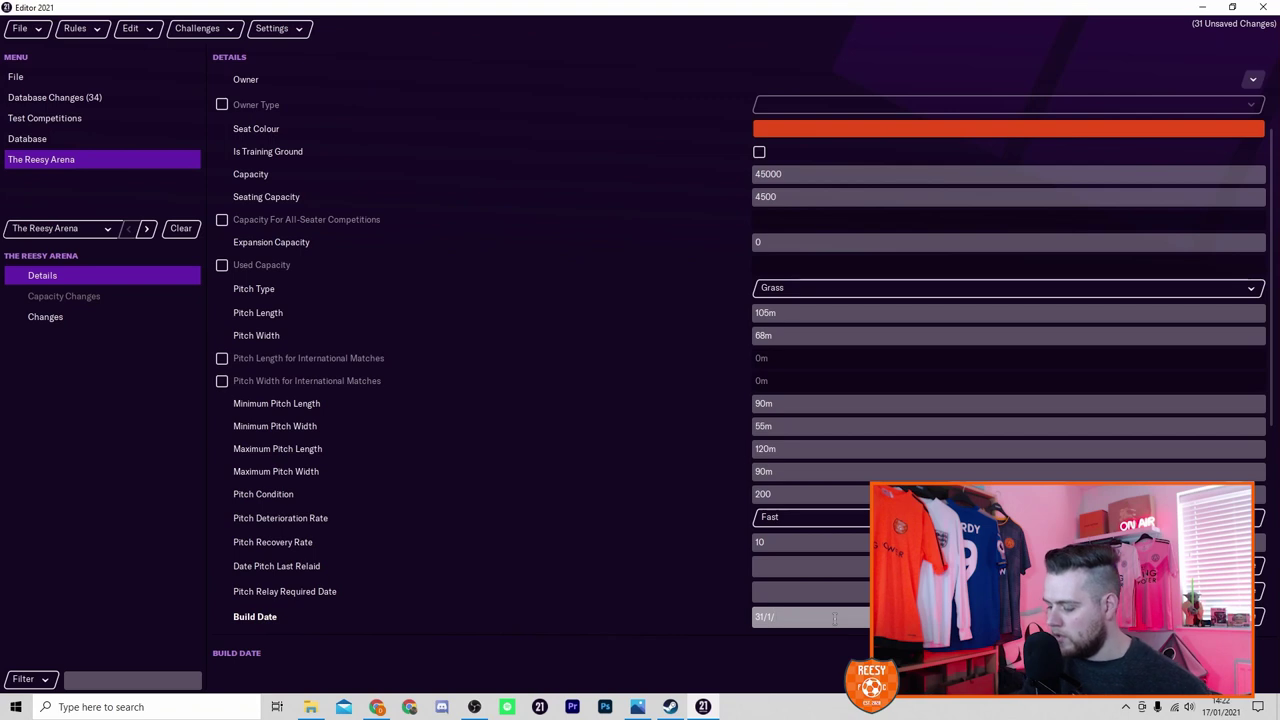
text(2020)
key(Return)
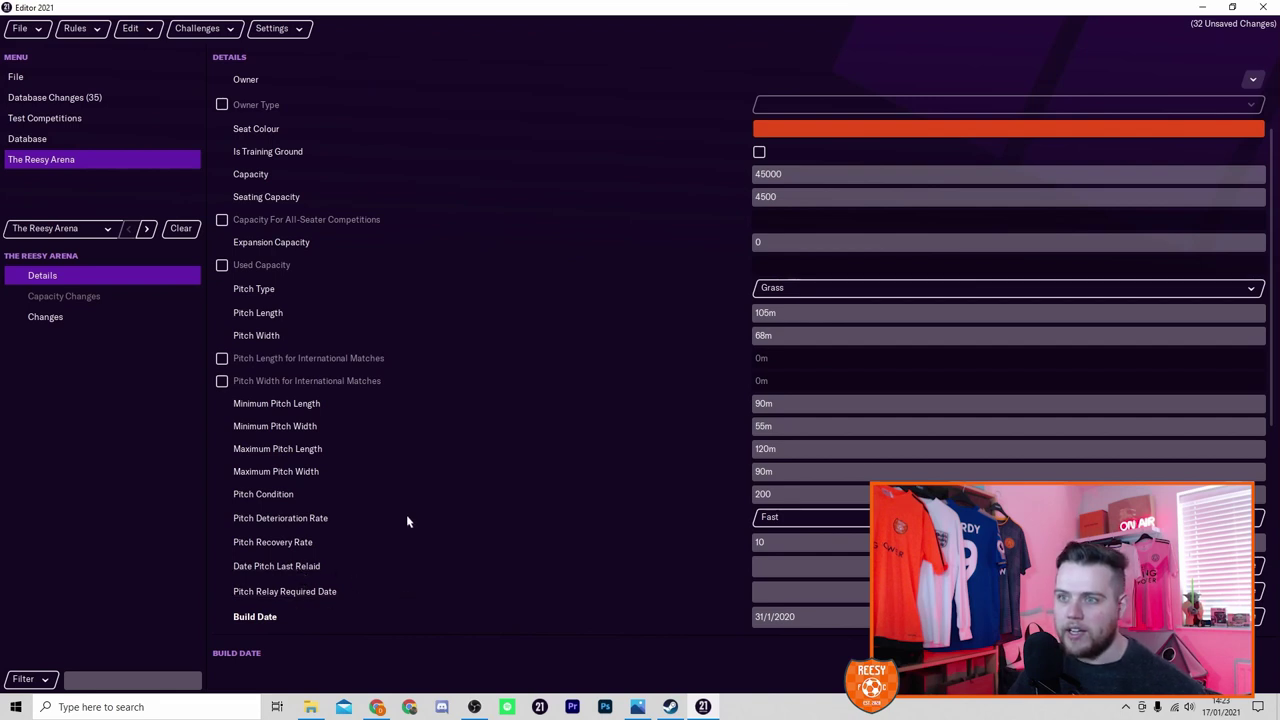
- Return to Reesy FC's general stadium settings and check which training ground choices are offered
scroll(415, 369, up, 2)
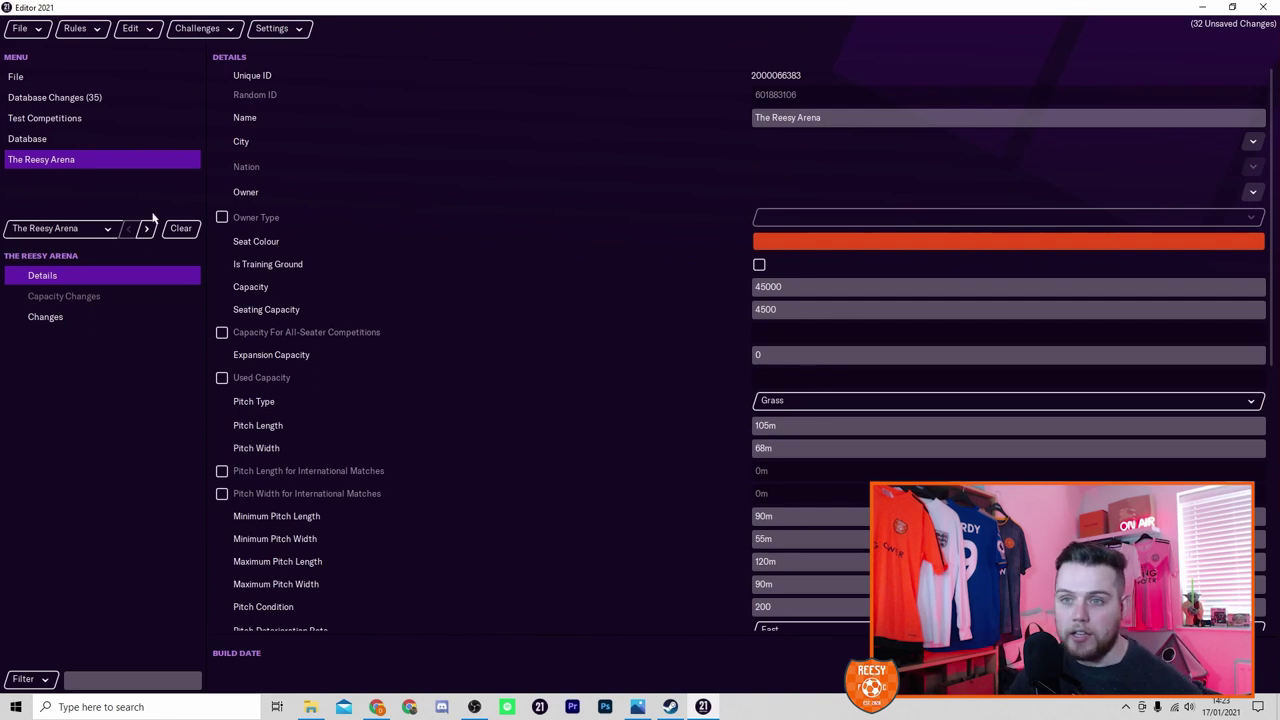
click(86, 232)
click(66, 268)
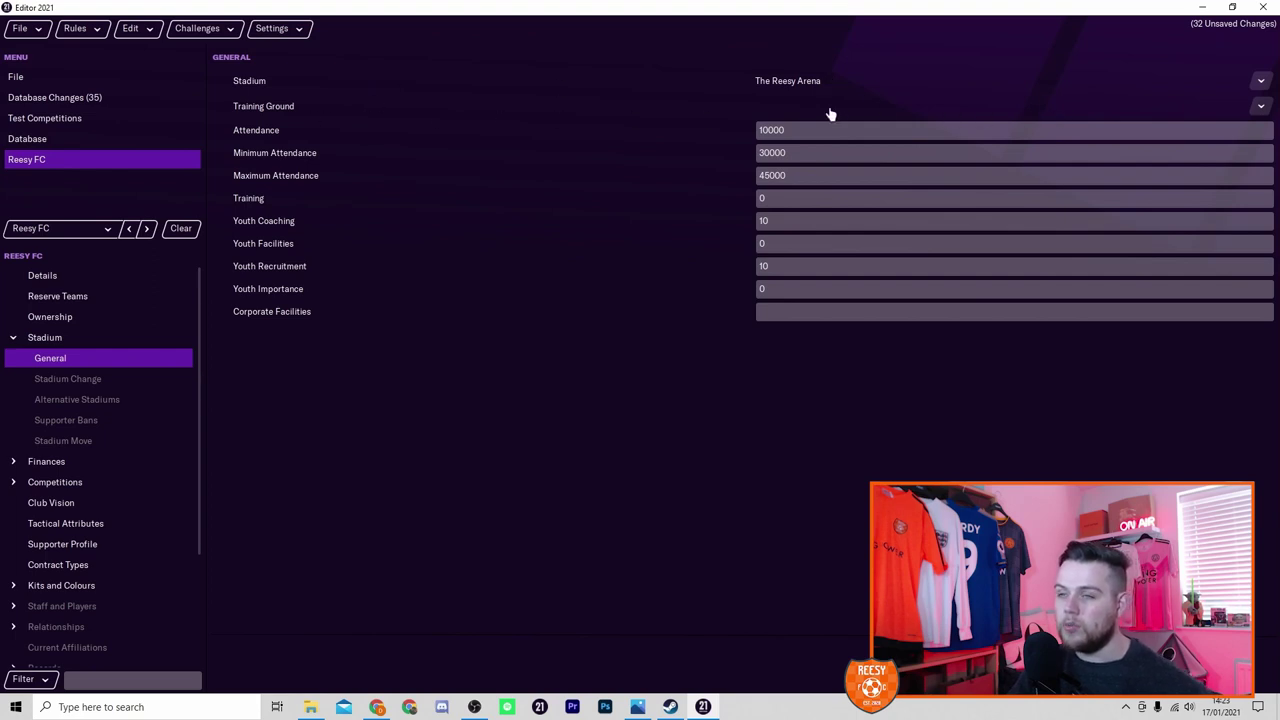
click(1259, 106)
click(1149, 113)
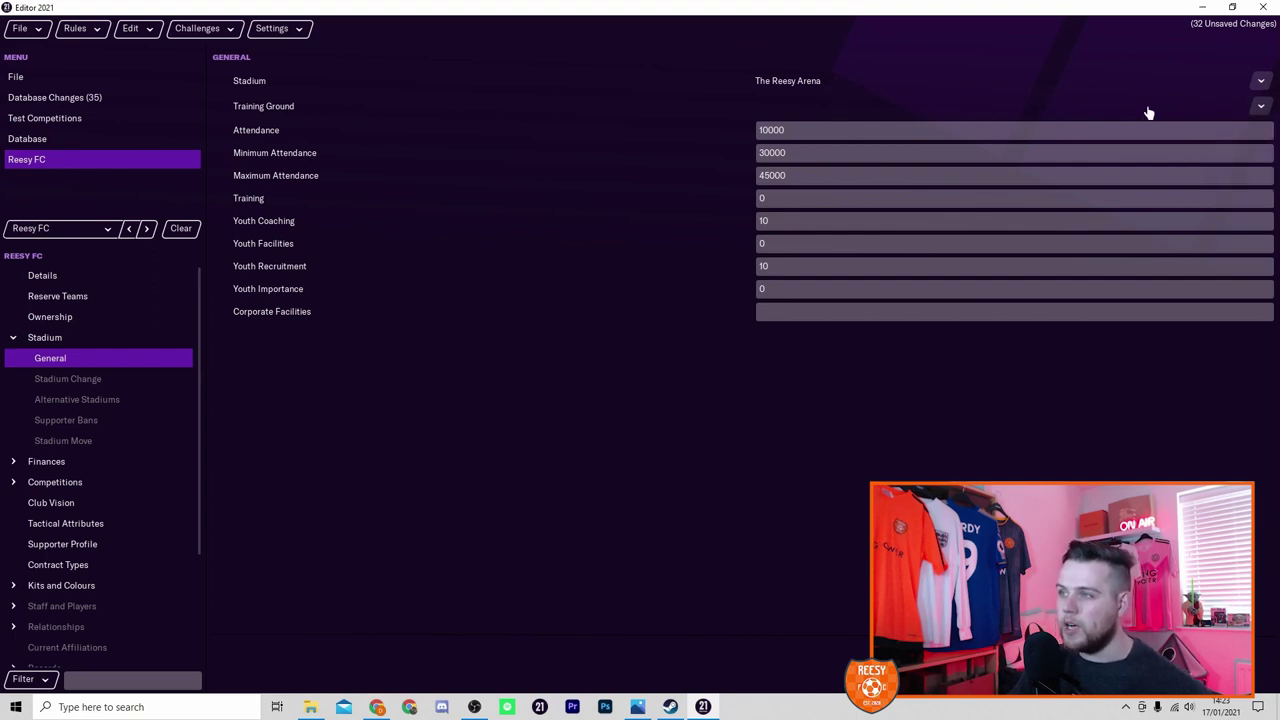
click(1259, 106)
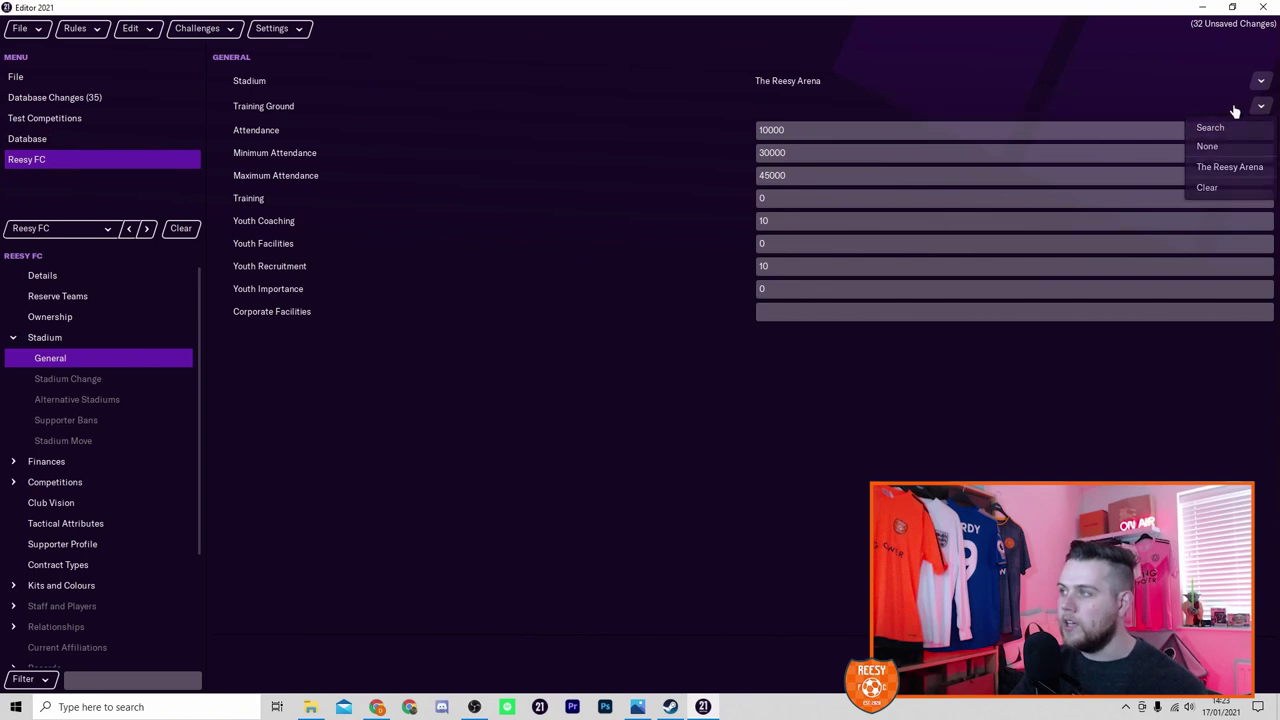
click(1226, 109)
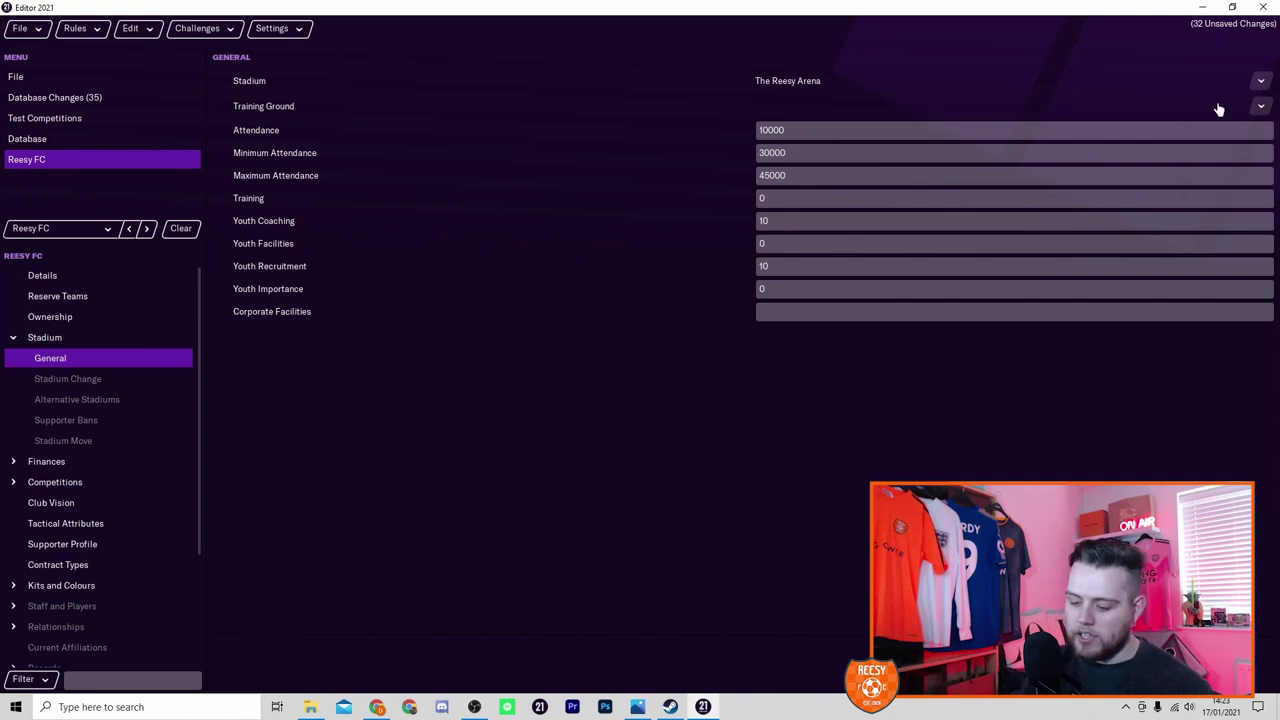
- Set Reesy FC's training ground to The Reesy Arena
text(The R)
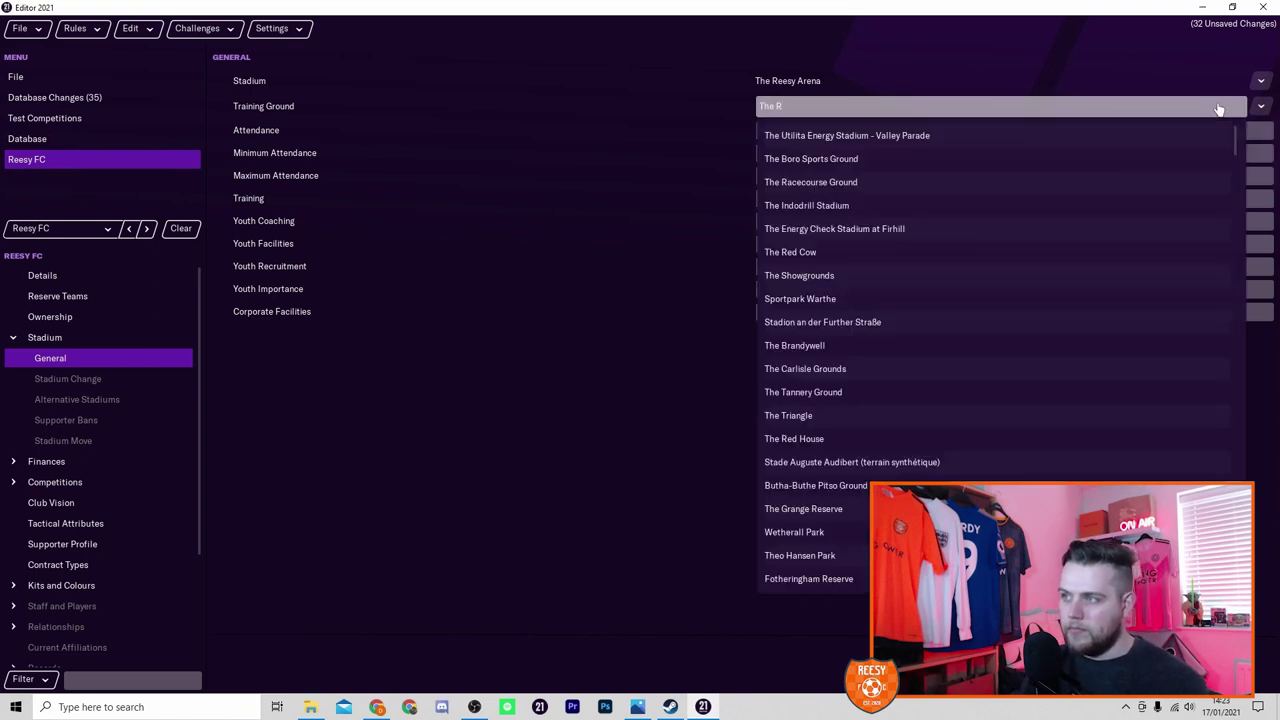
text(eesy a)
key(BackSpace)
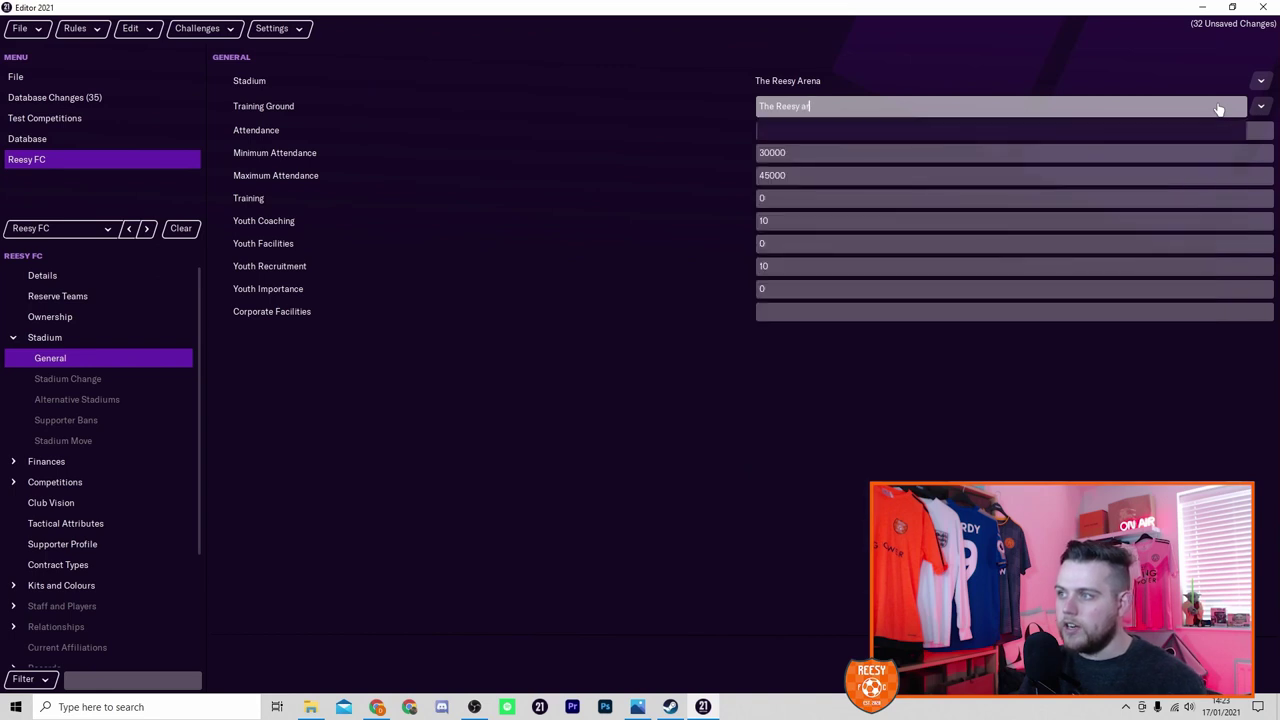
text(Arena)
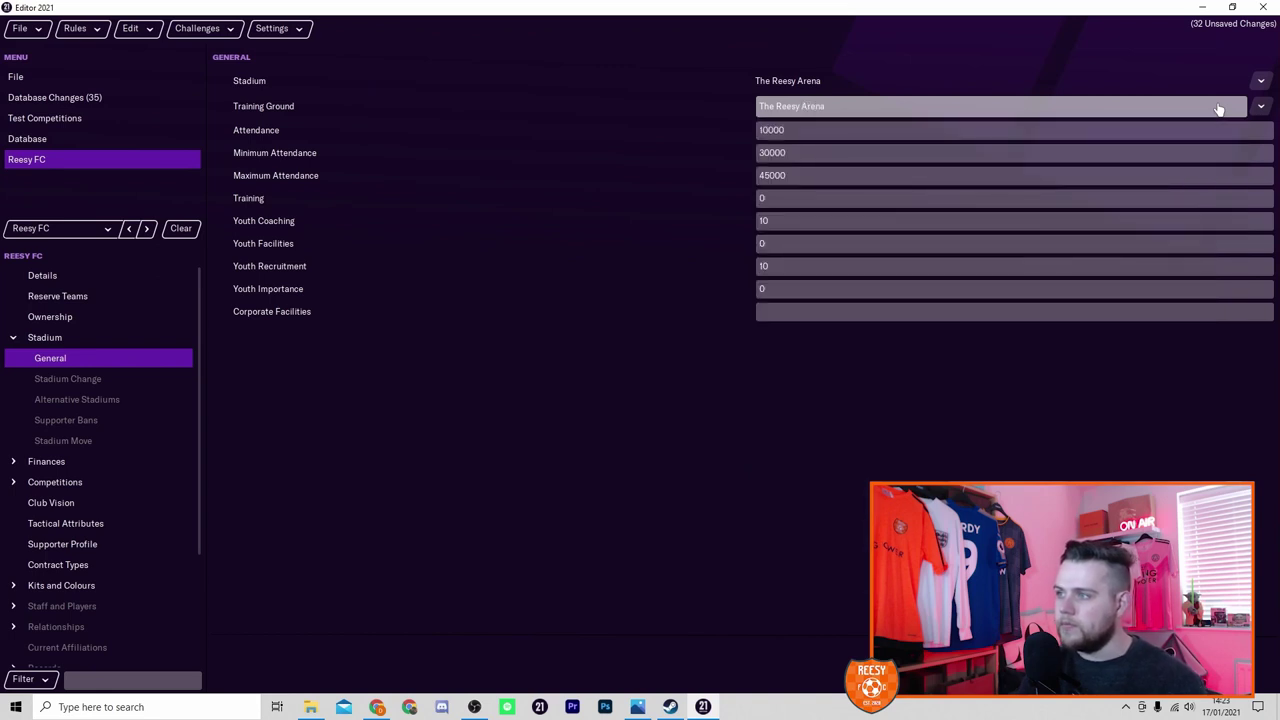
click(908, 134)
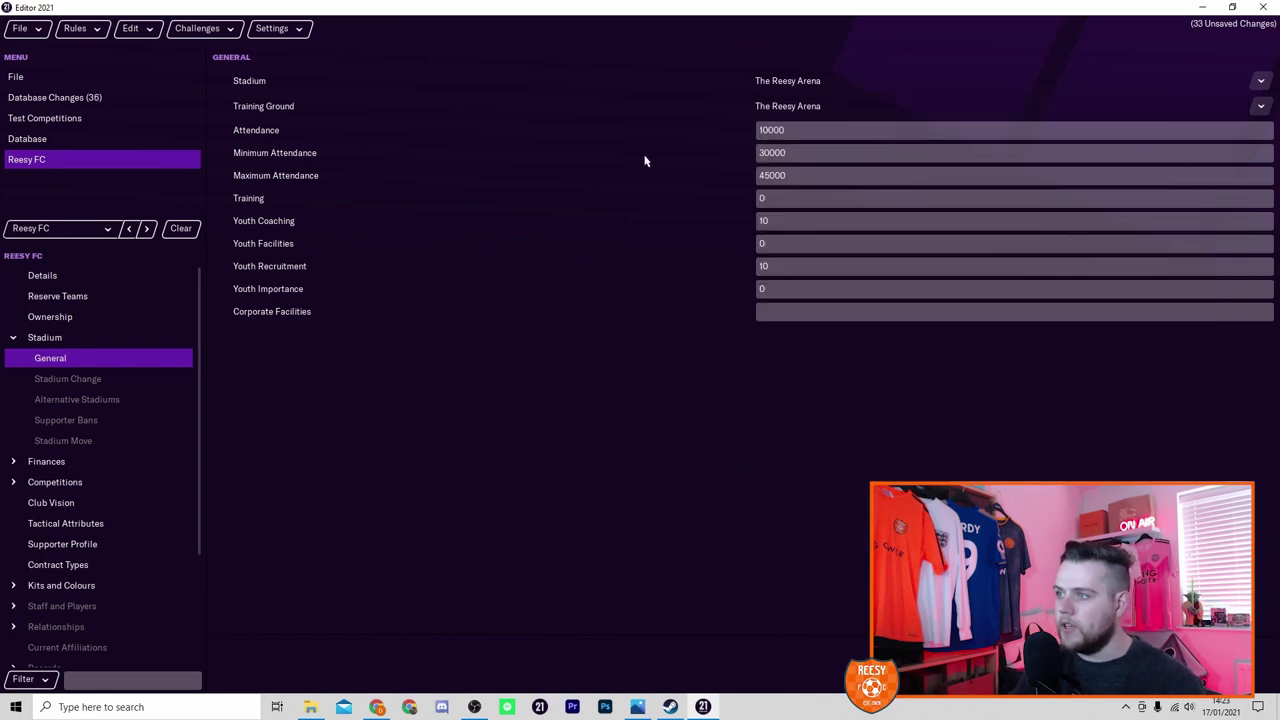
- Set the club's Attendance to 45000 and check the minimum and maximum attendance fields
click(692, 137)
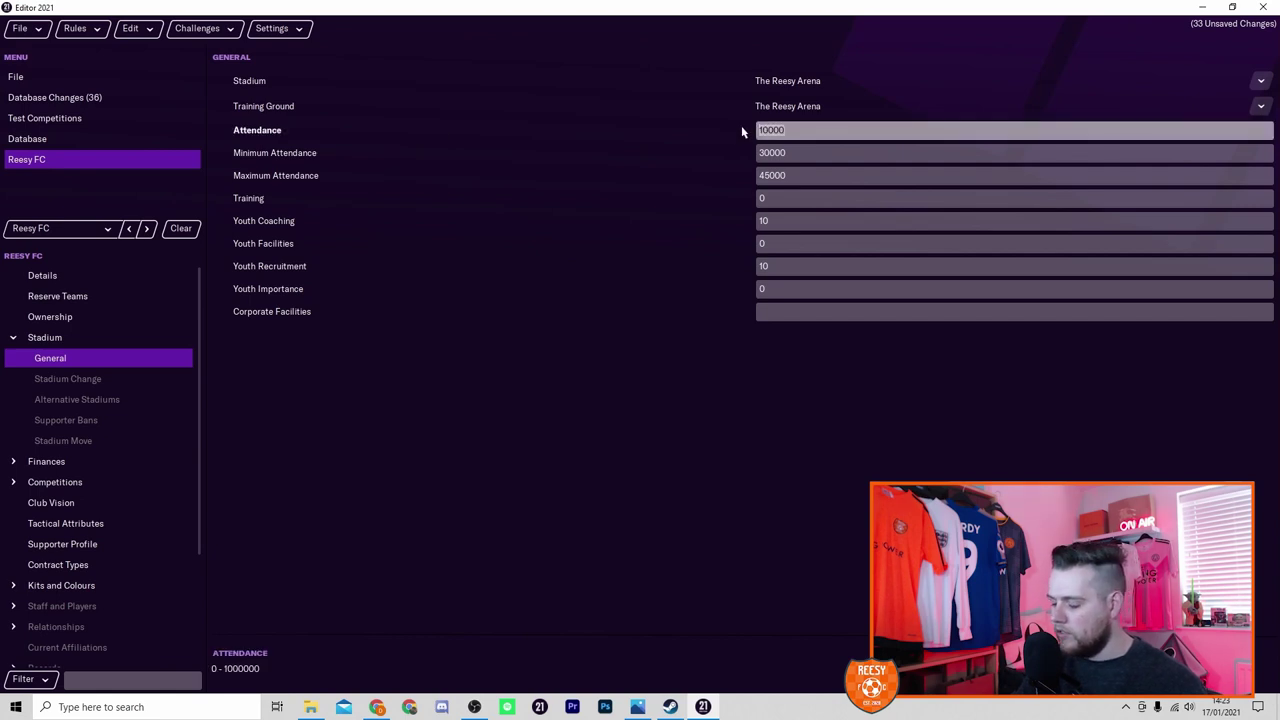
text(4500)
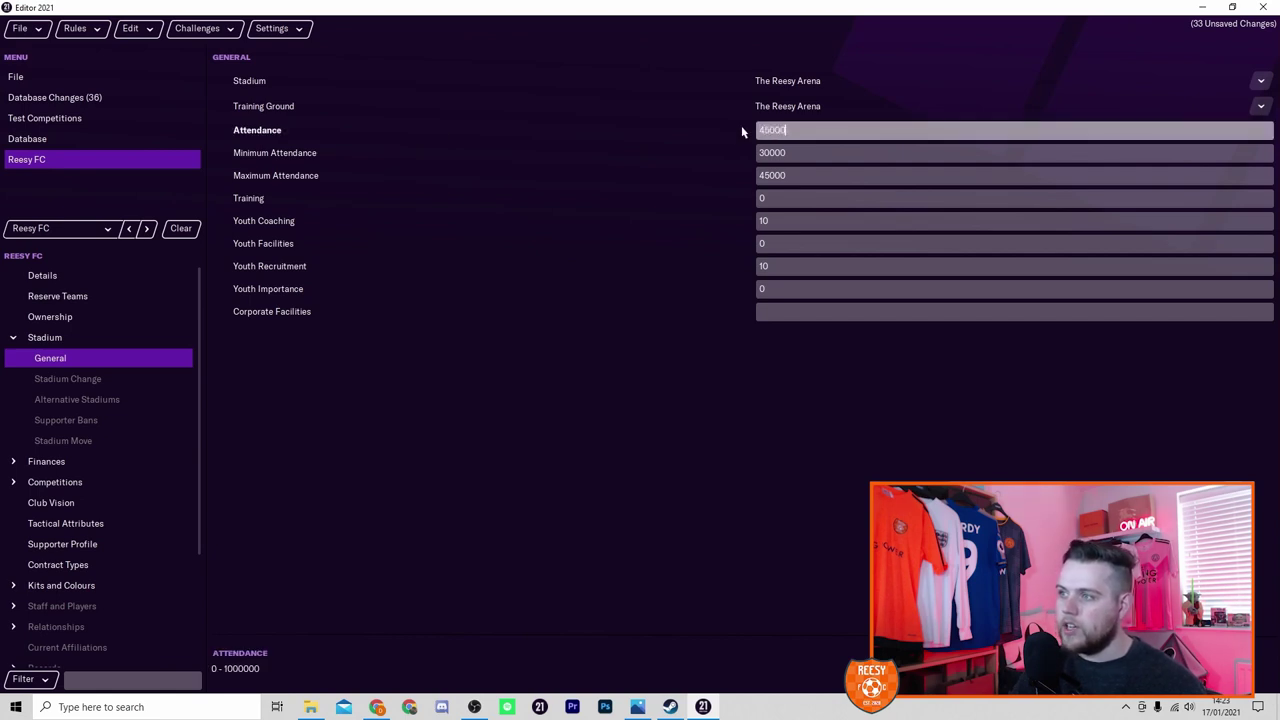
text(0)
click(486, 155)
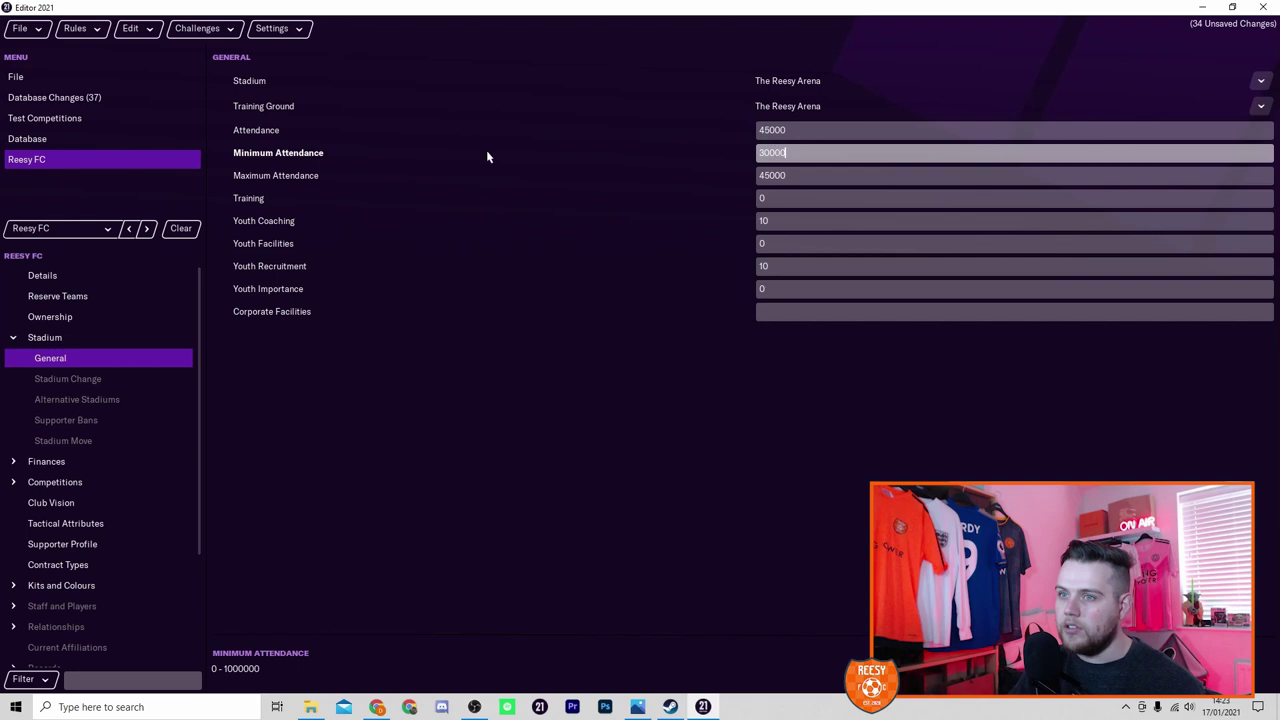
click(803, 175)
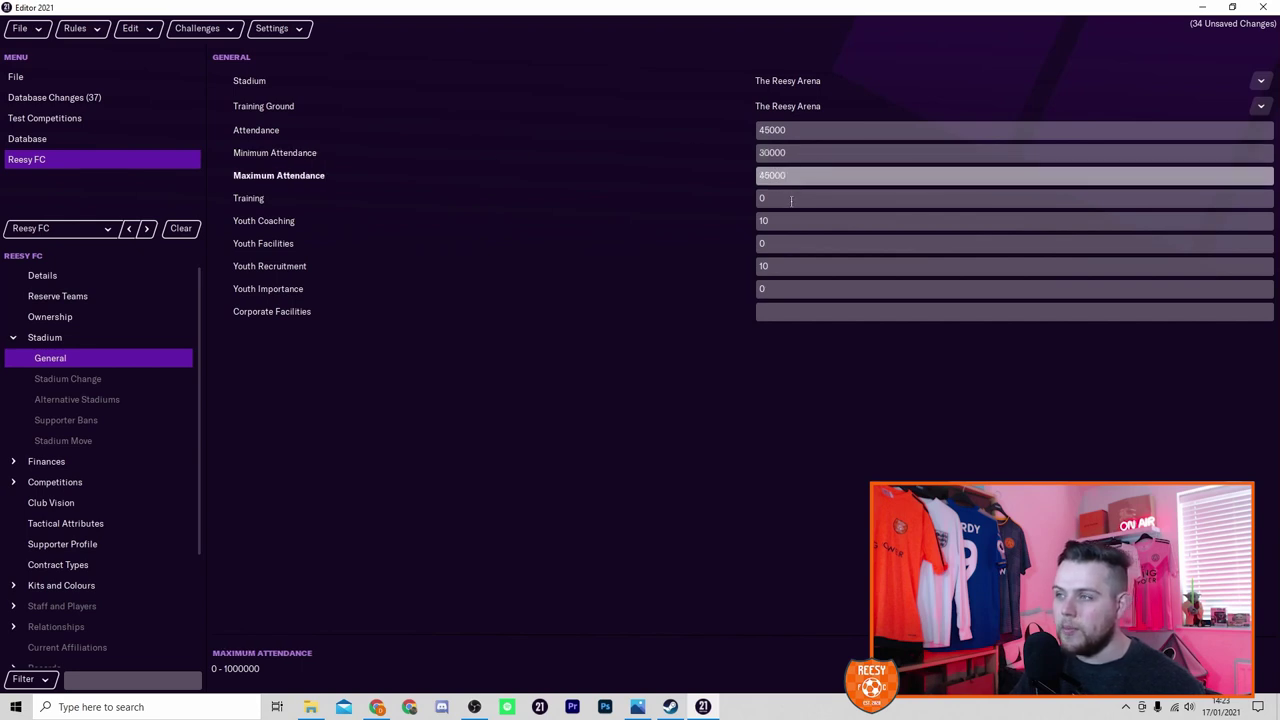
click(803, 198)
click(786, 175)
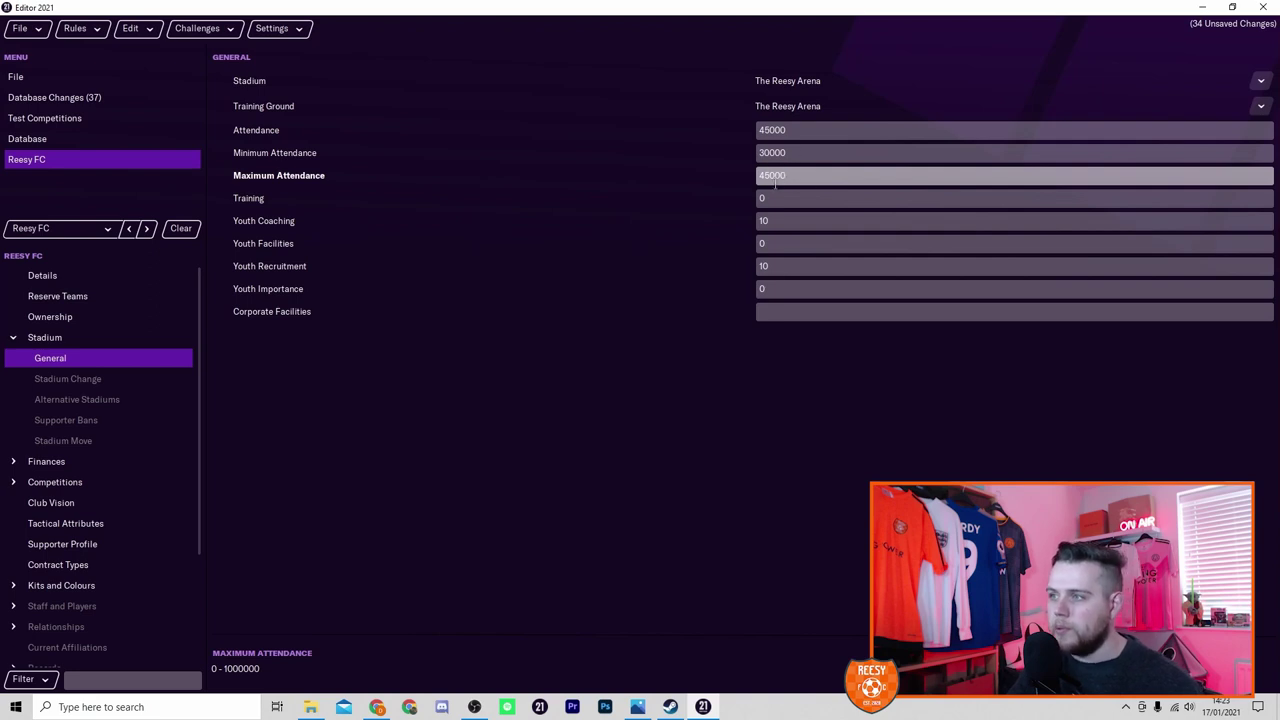
- Set the club's Training and Youth Coaching ratings to 15 each
click(773, 201)
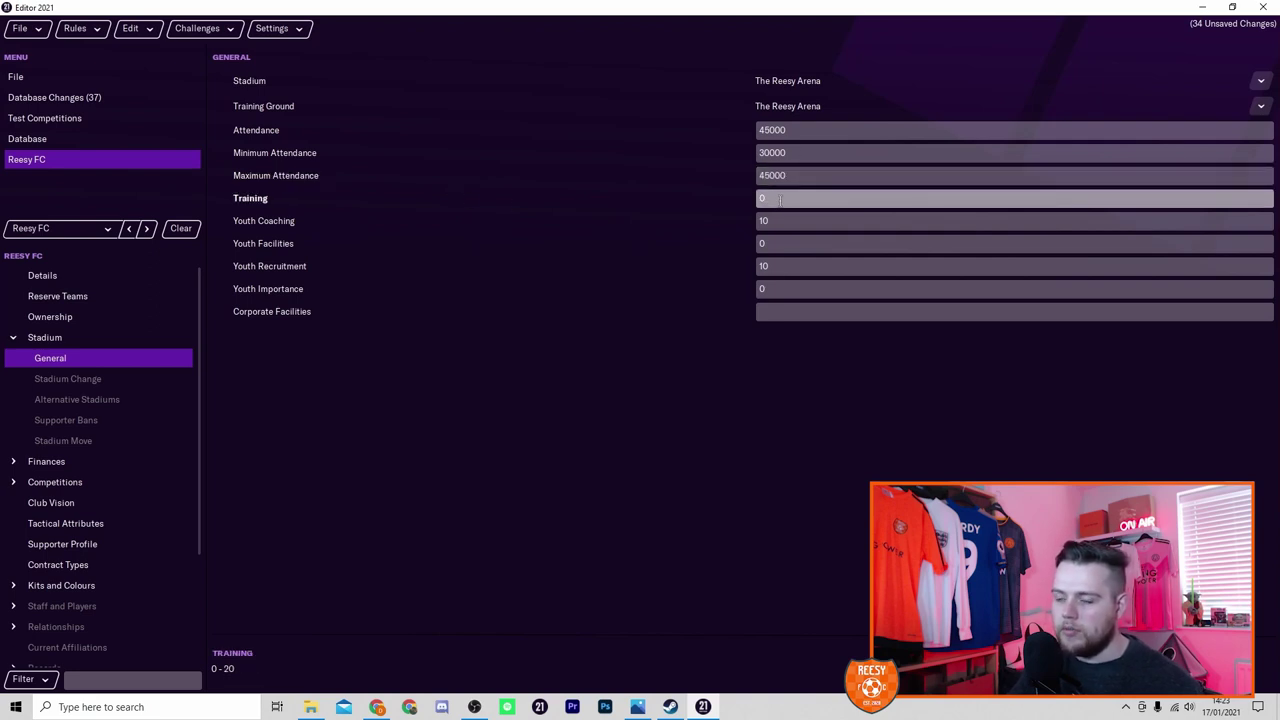
double_click(780, 198)
key(BackSpace)
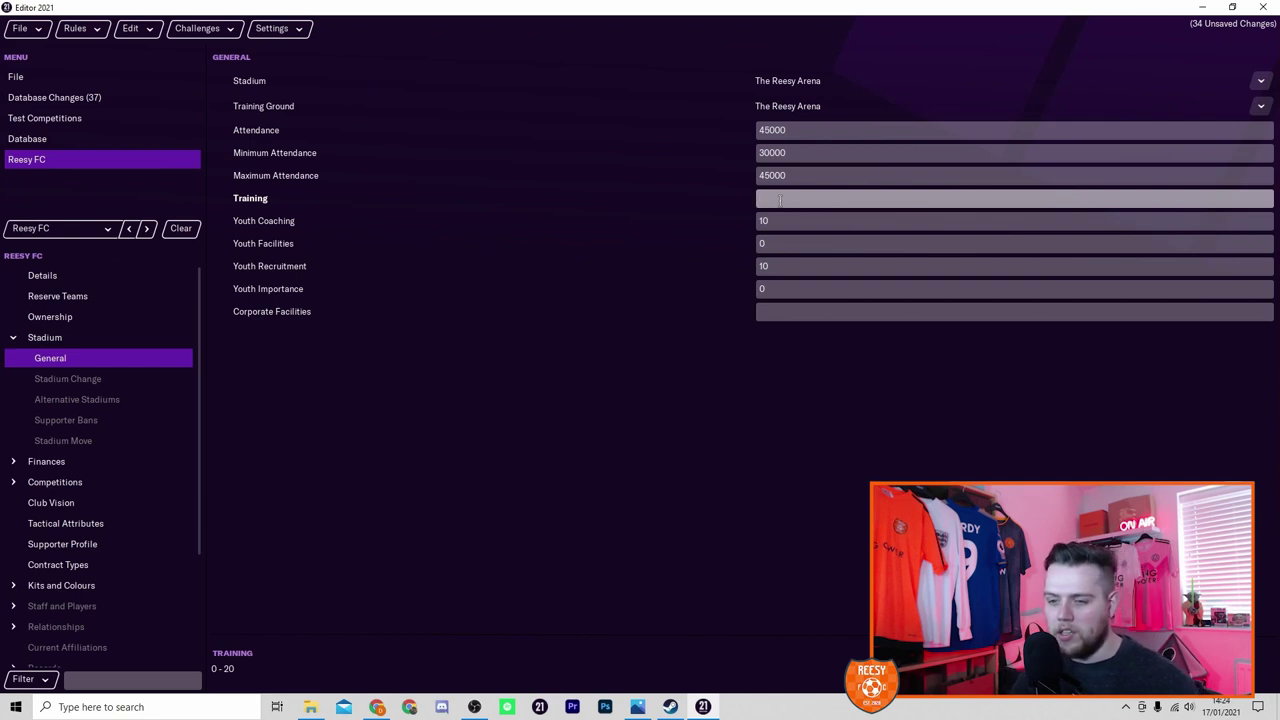
text(150)
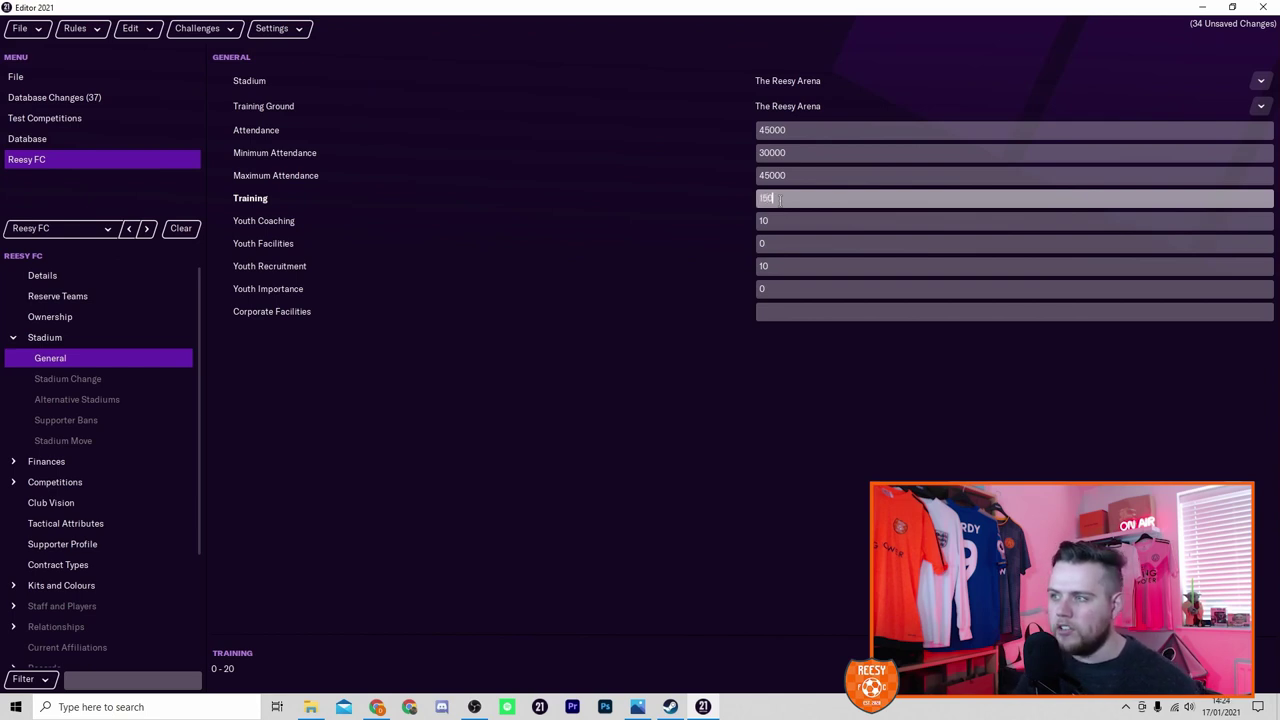
click(796, 222)
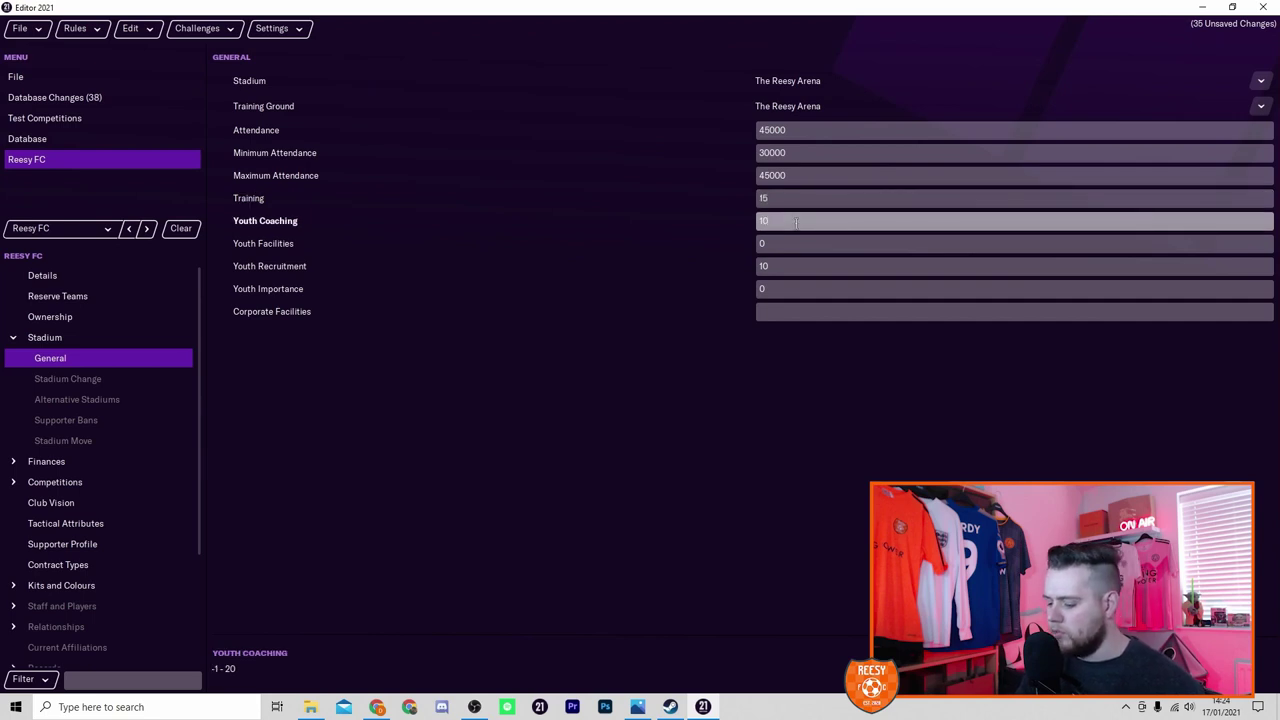
text(5)
- Set the Youth Facilities rating to 13 and keep Youth Recruitment at 10
click(787, 244)
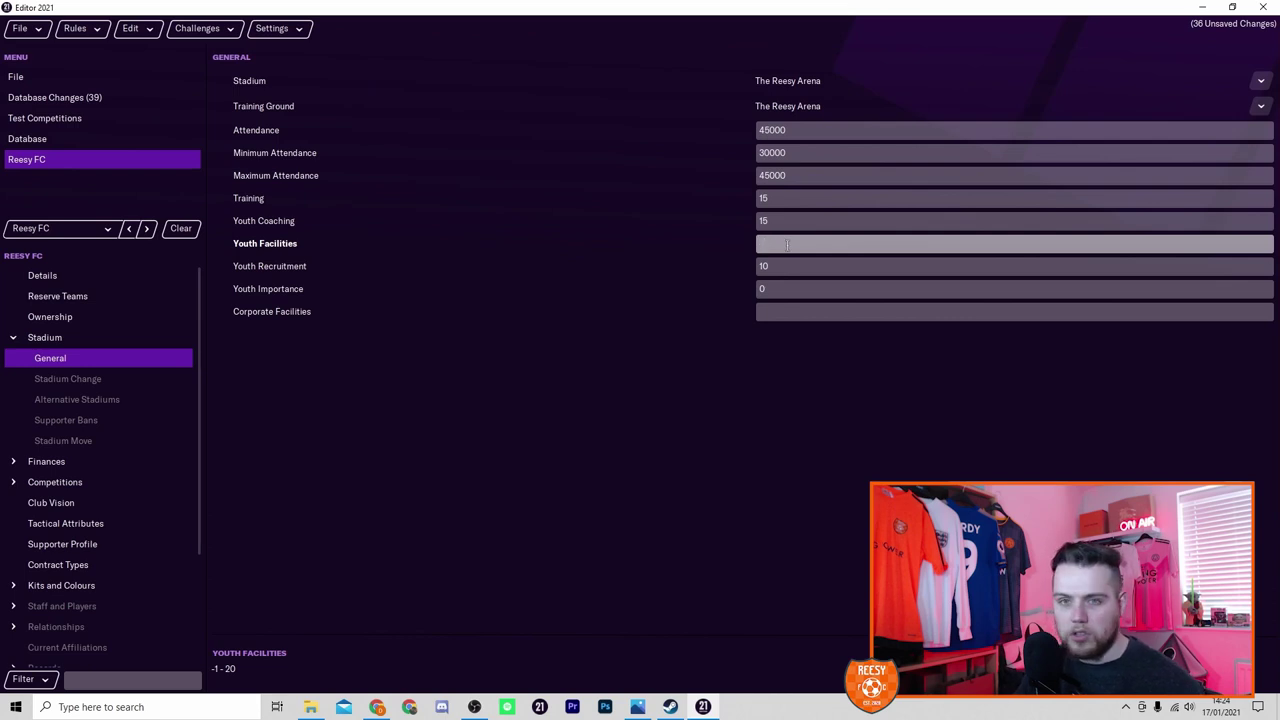
text(1)
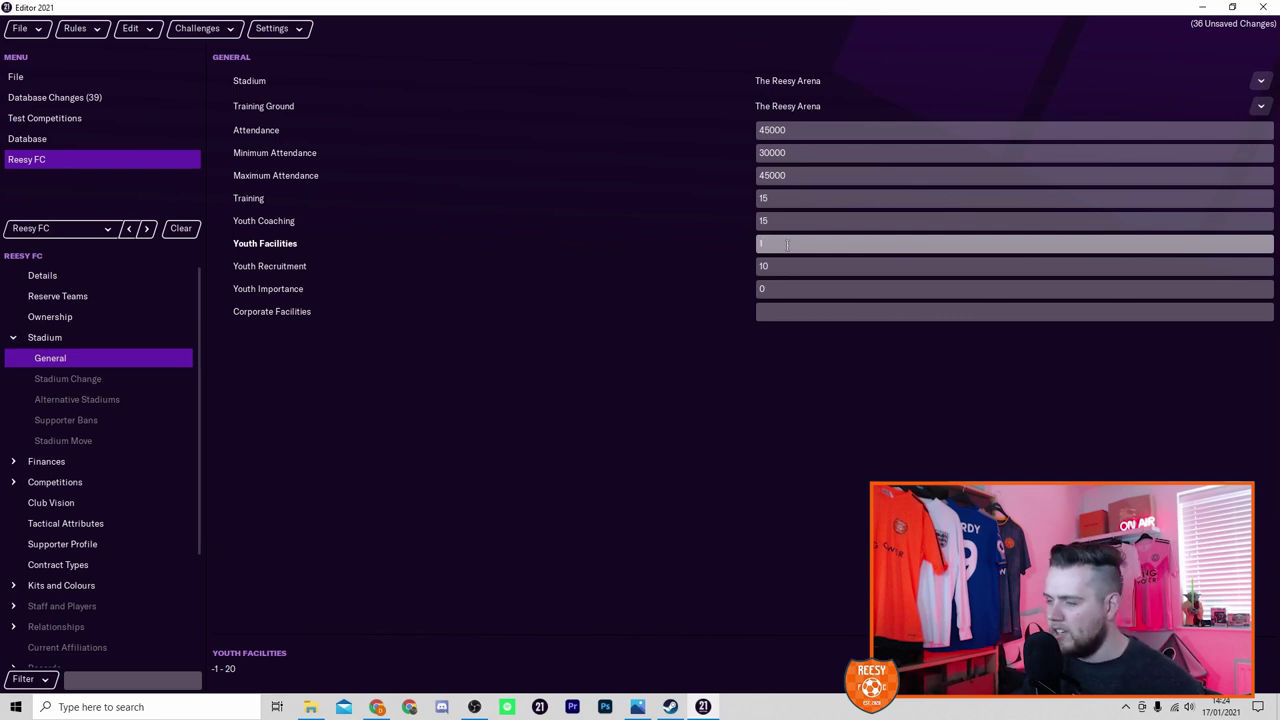
text(3)
click(778, 266)
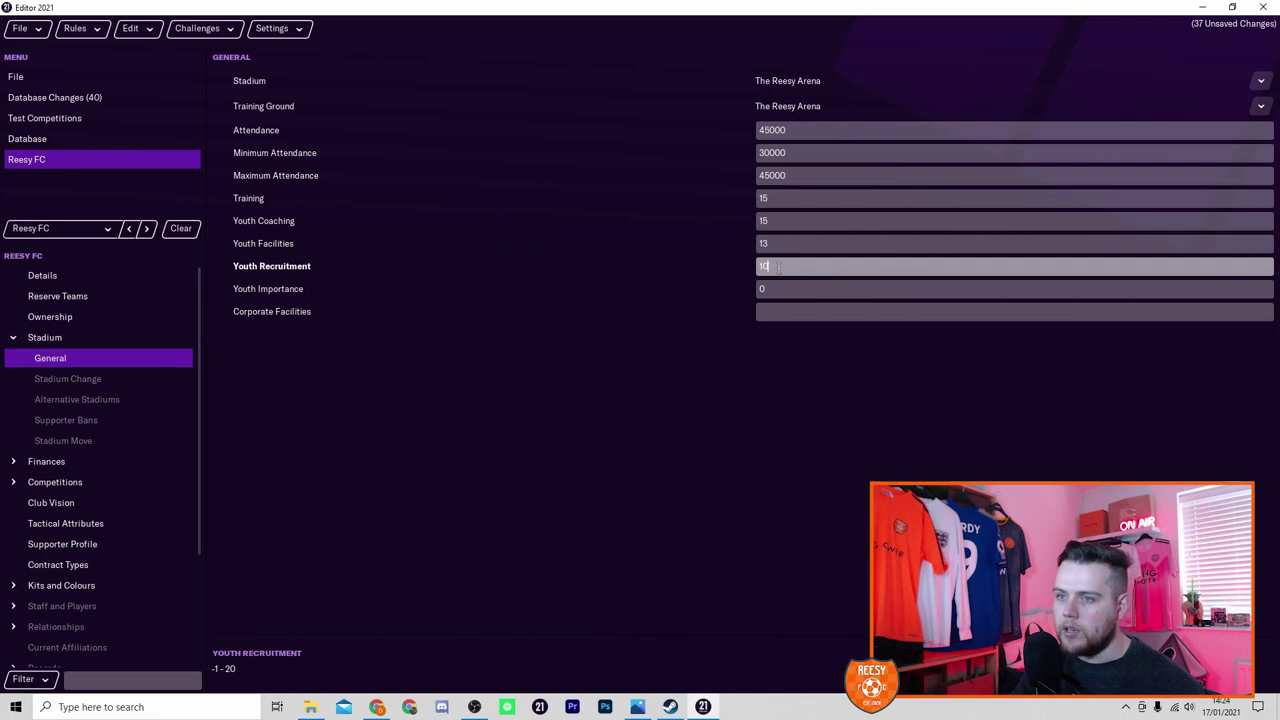
text(10)
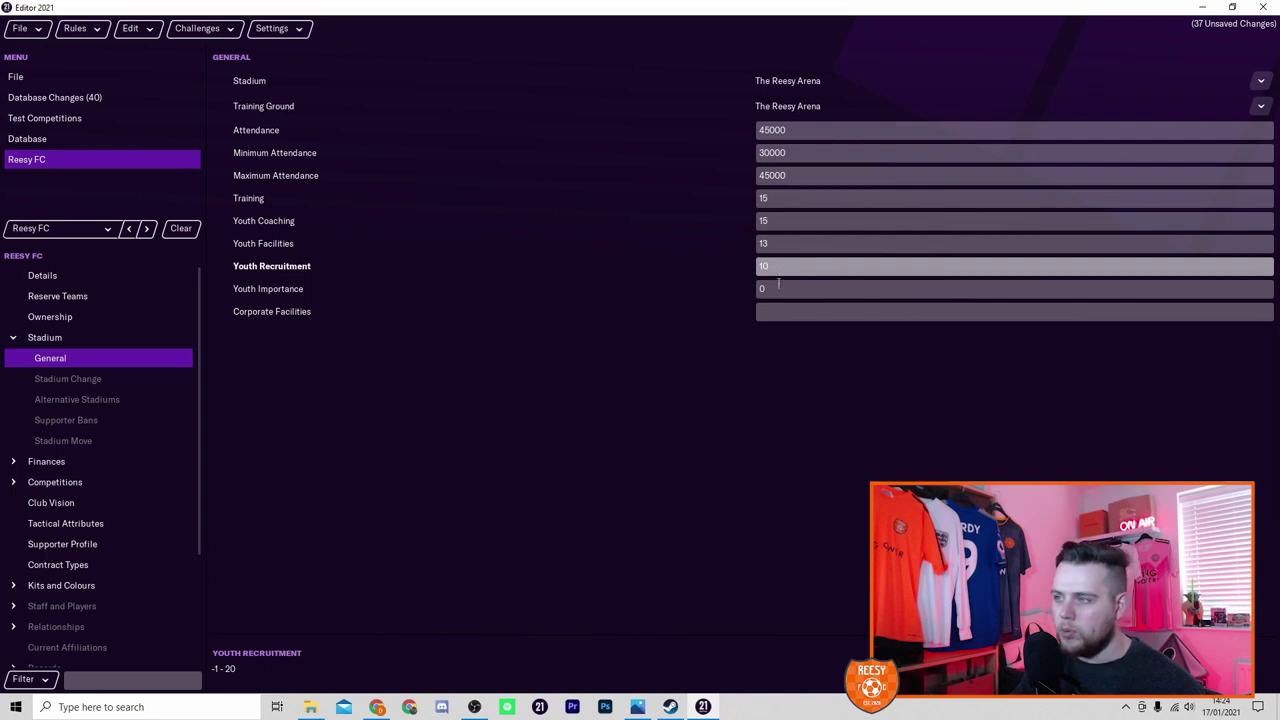
- Set the Youth Importance and Corporate Facilities ratings to 15 each
click(778, 288)
key(BackSpace)
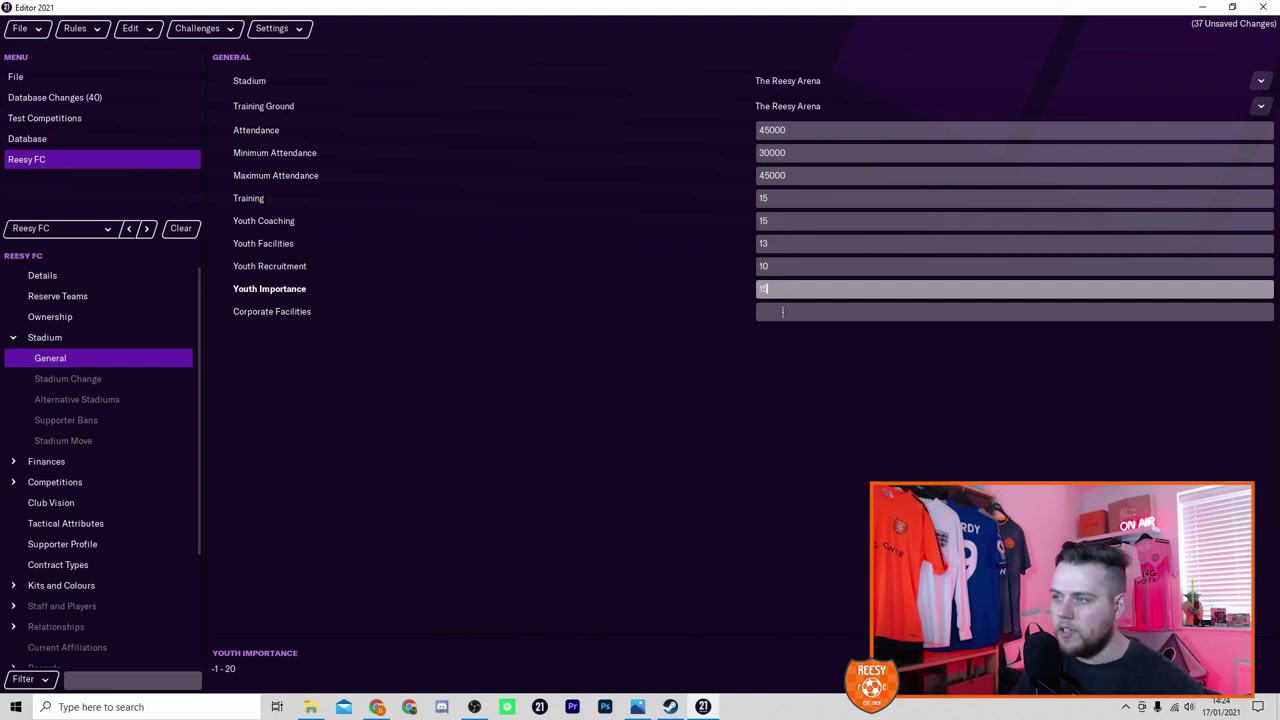
click(782, 312)
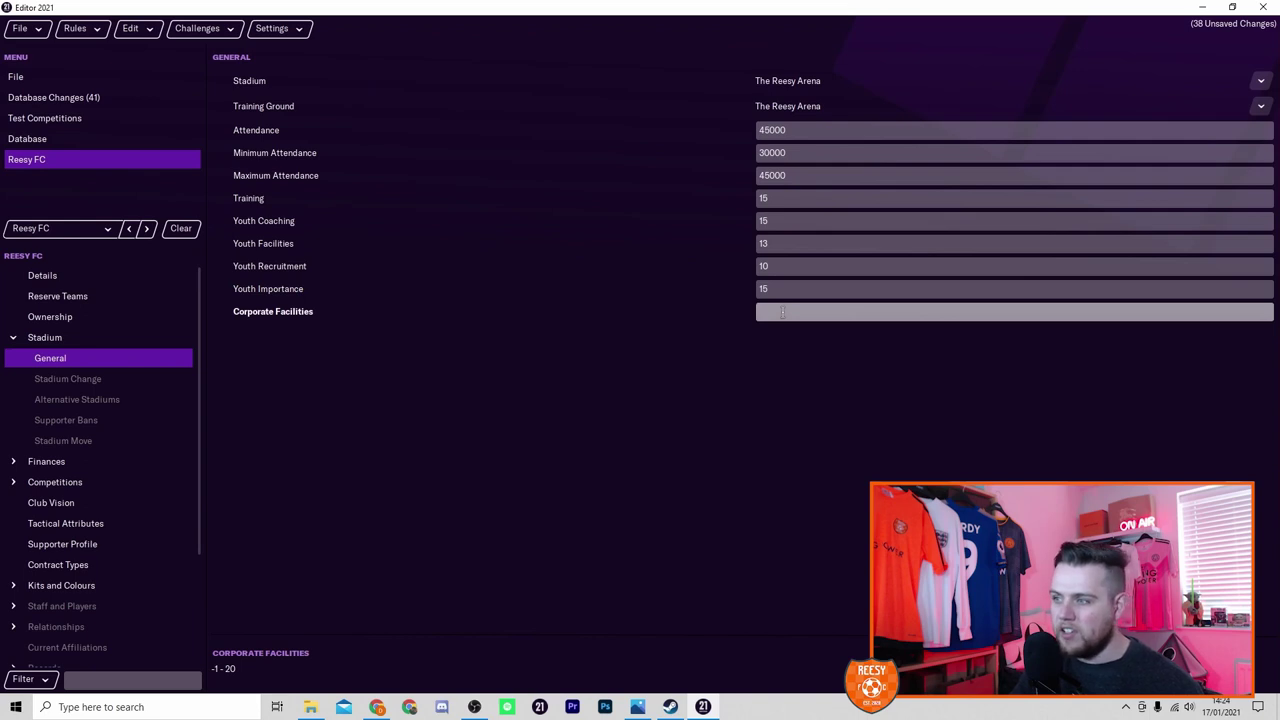
text(15)
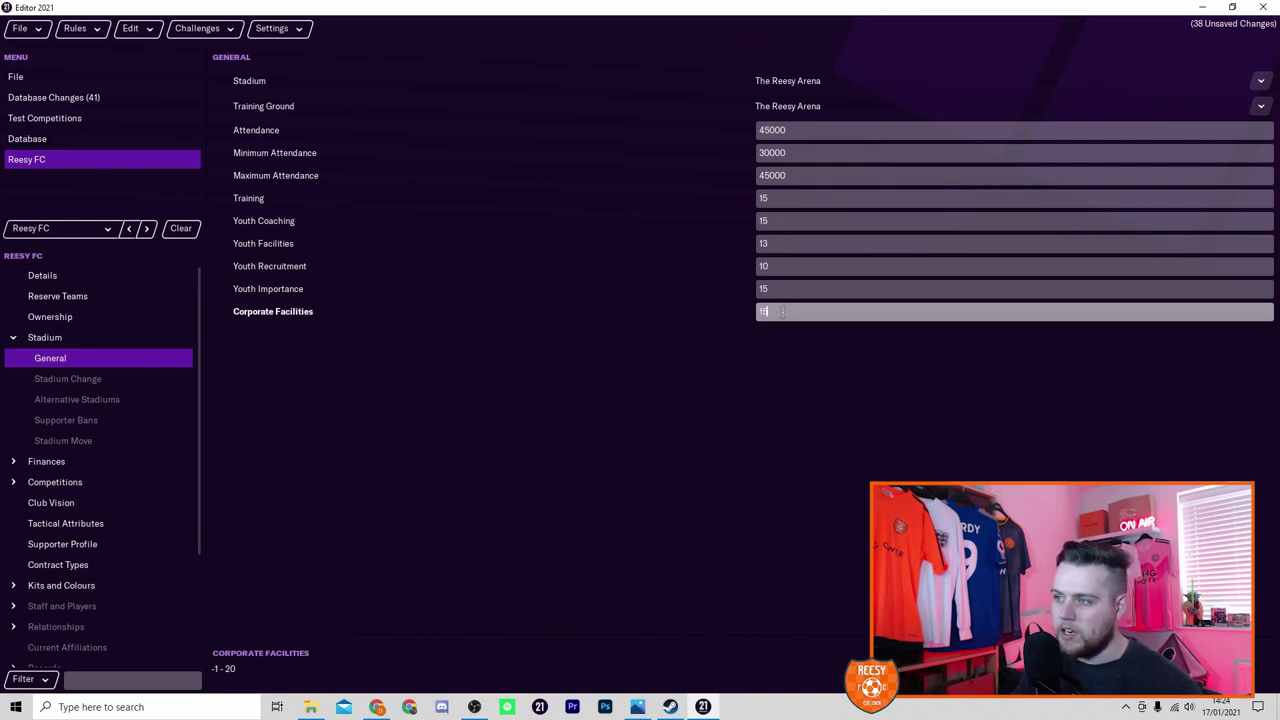
click(794, 376)
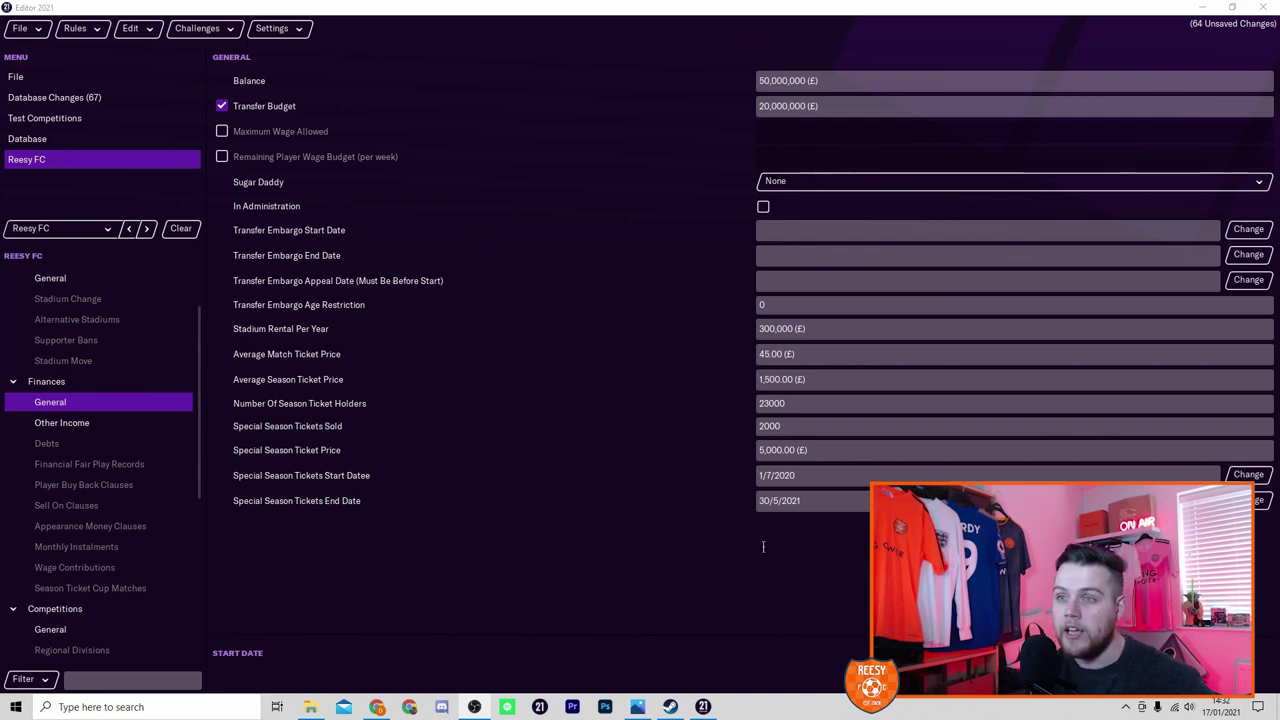
- Review the Sugar Daddy choices in the club's general finances and the income types available for the second Other Income entry
click(775, 183)
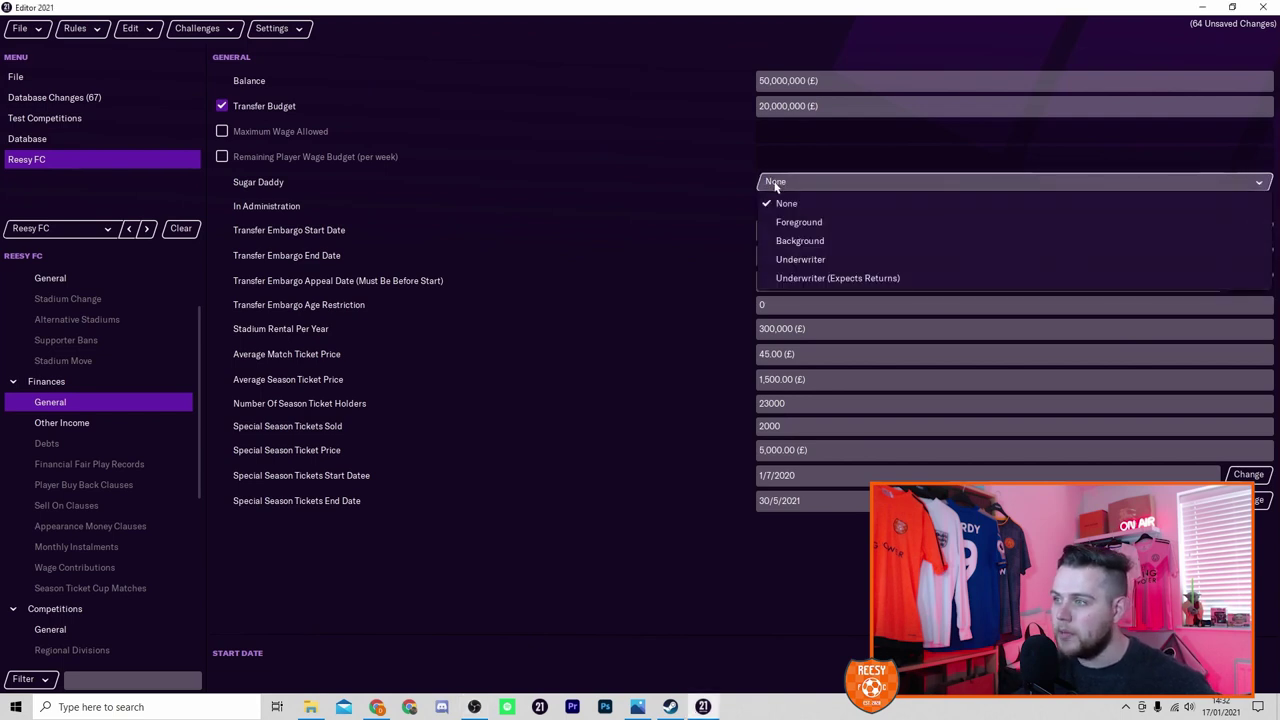
click(851, 200)
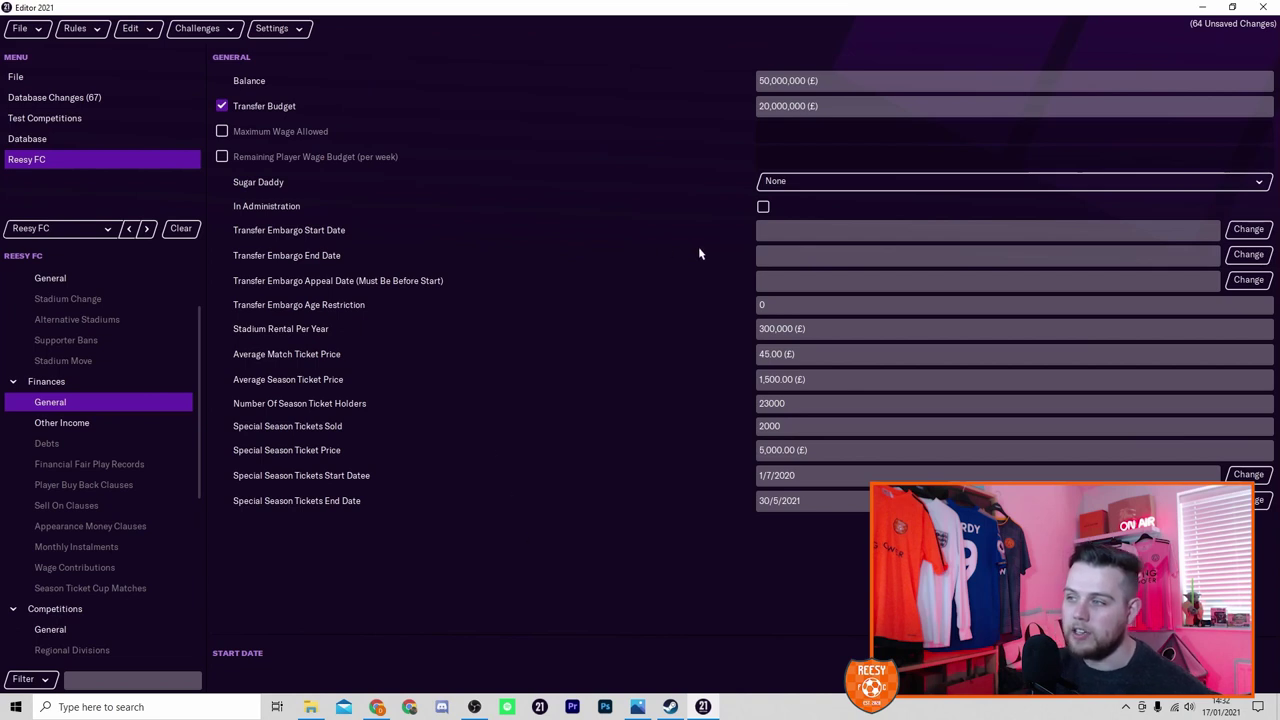
click(133, 428)
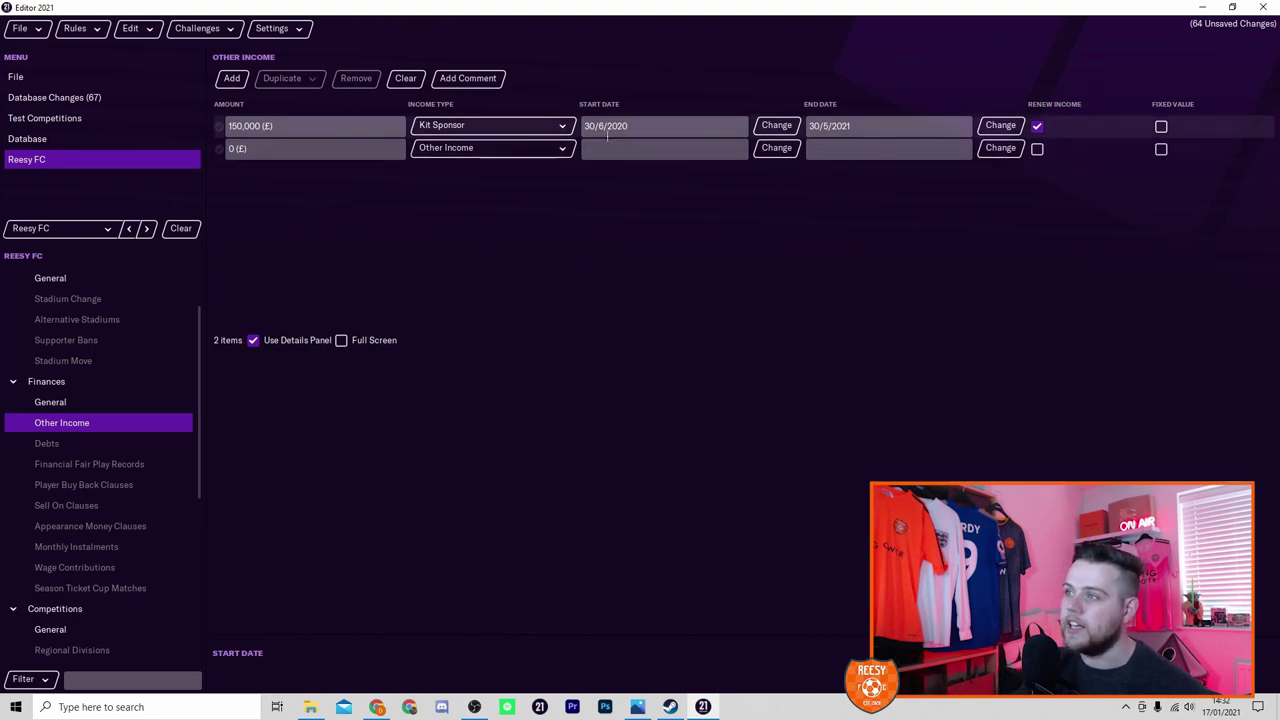
click(470, 150)
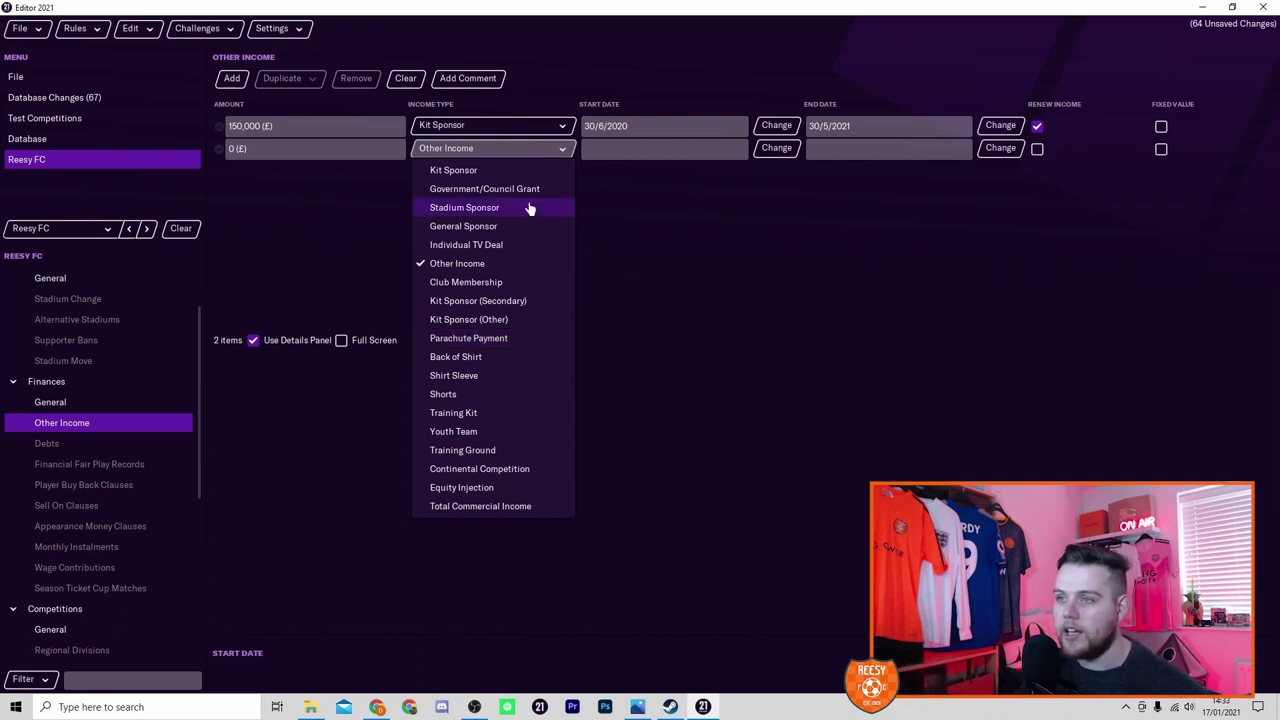
click(828, 254)
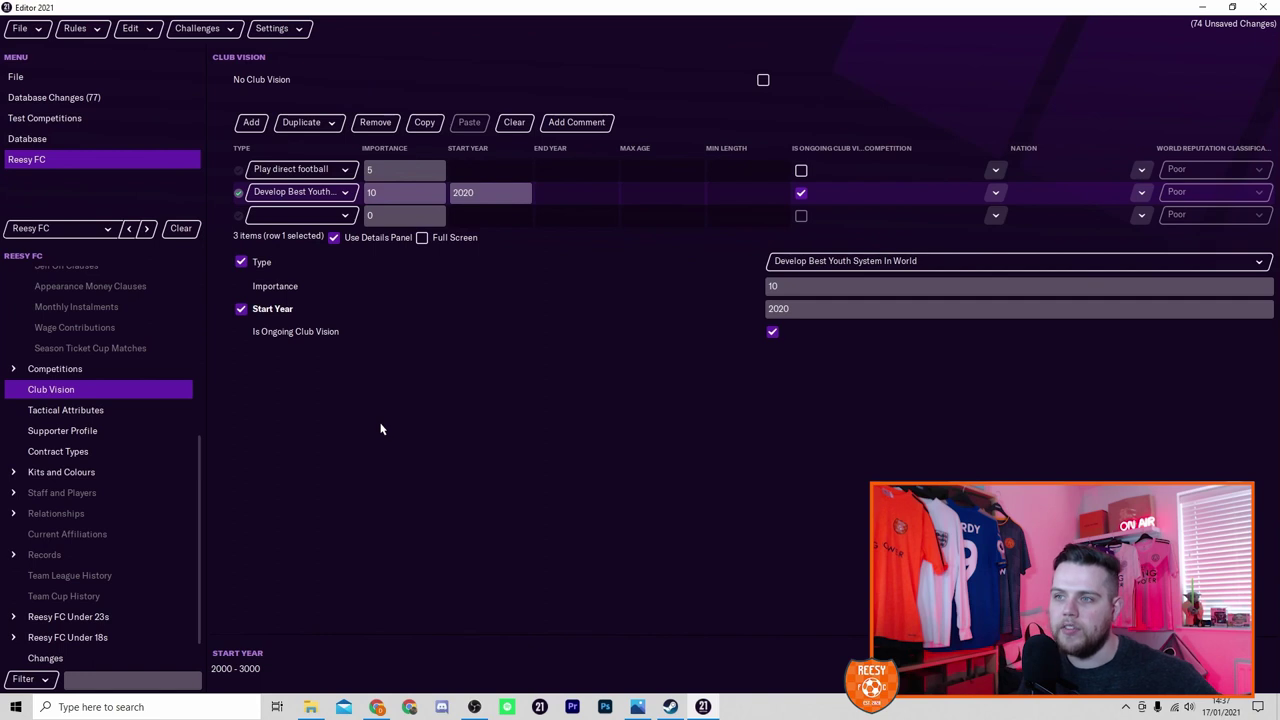
- Check the vision types and turn off the ongoing club vision setting for the Develop Best Youth System In World entry
click(385, 170)
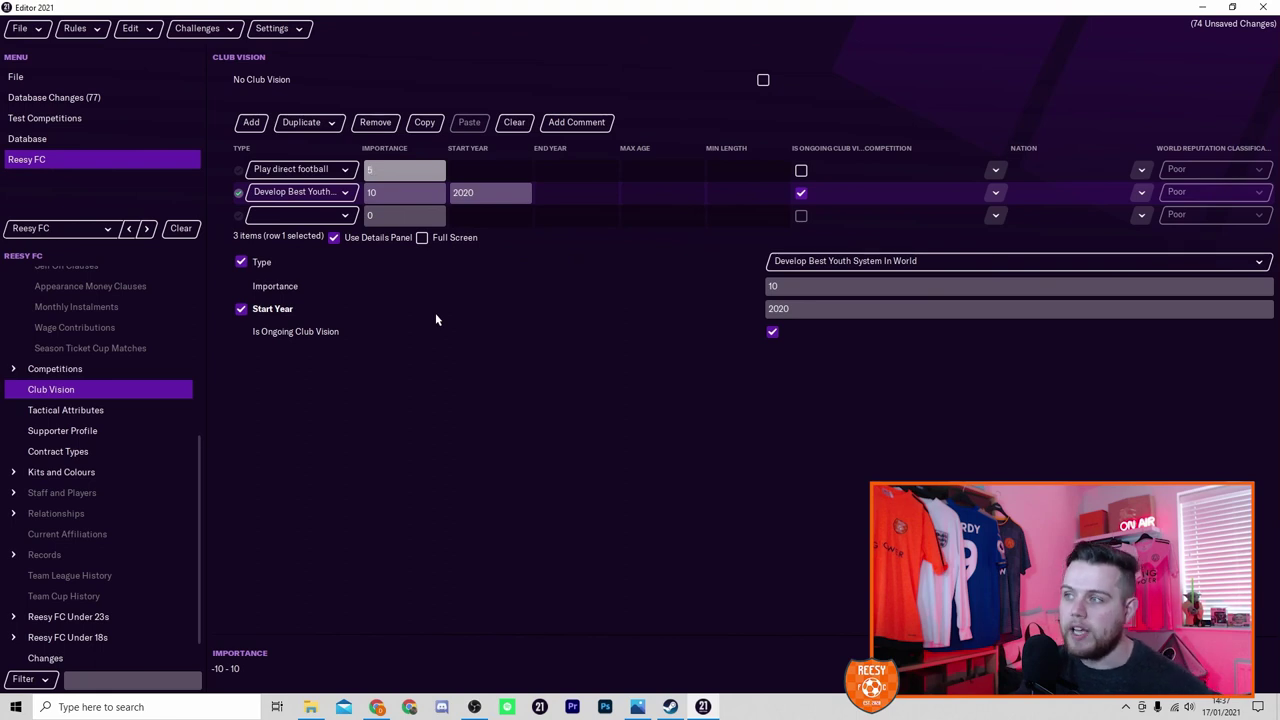
click(341, 199)
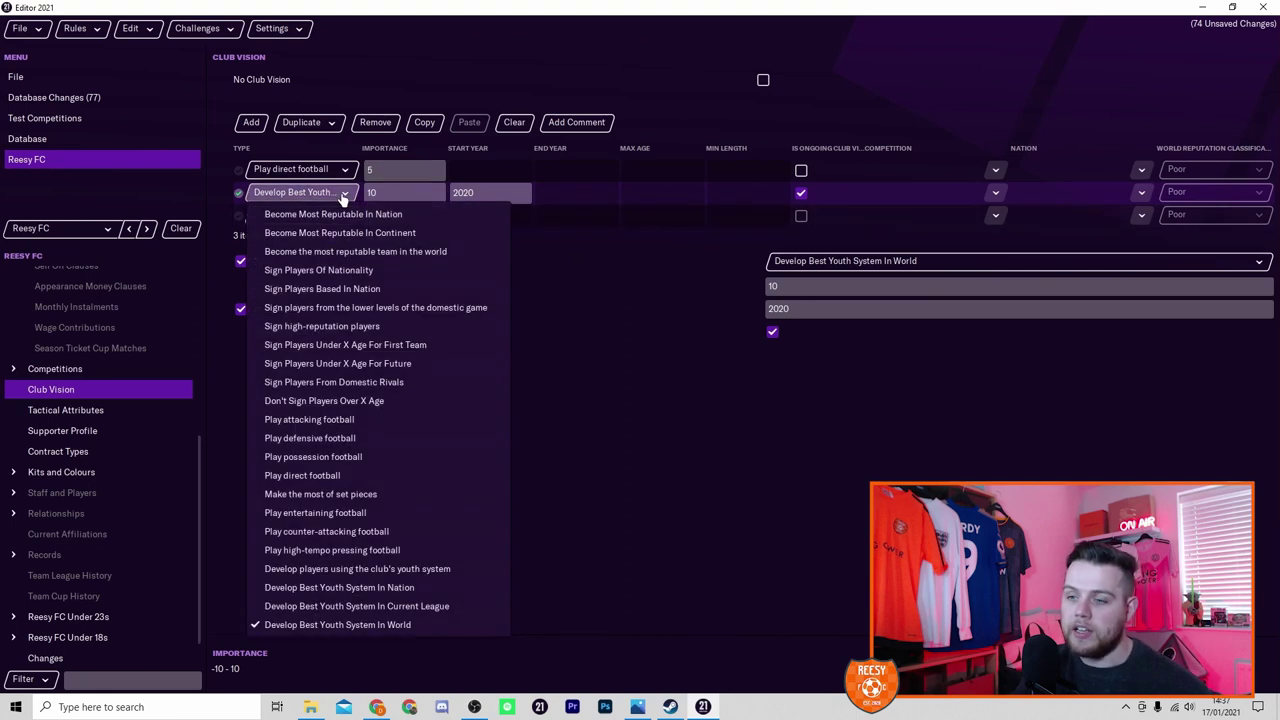
click(342, 200)
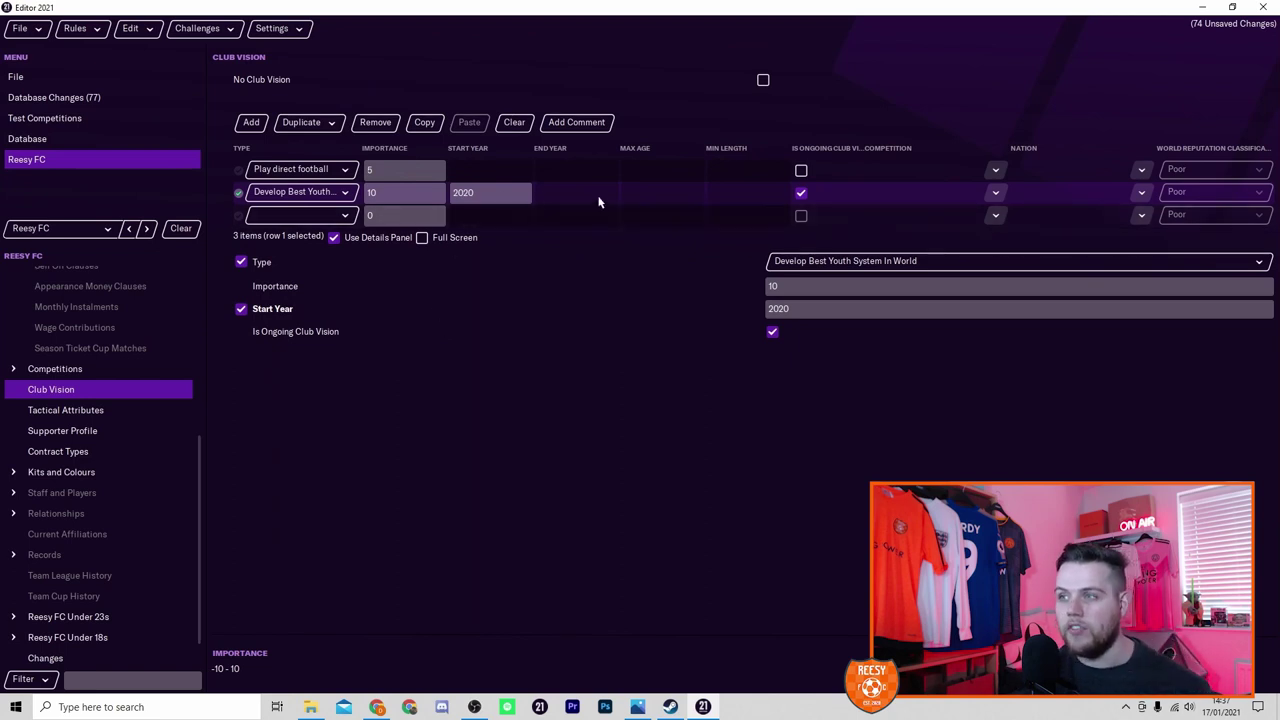
click(801, 192)
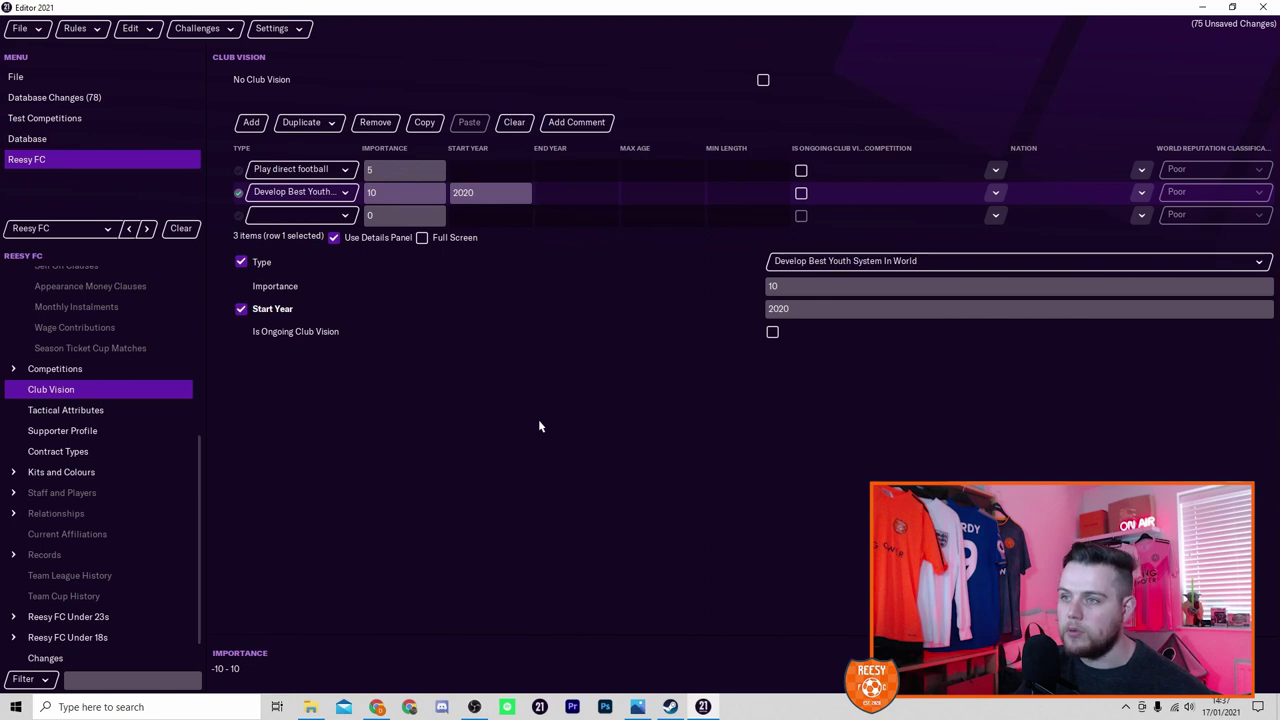
- Add another blank club vision entry and set the third entry's type to Sign Players Of Nationality
click(251, 122)
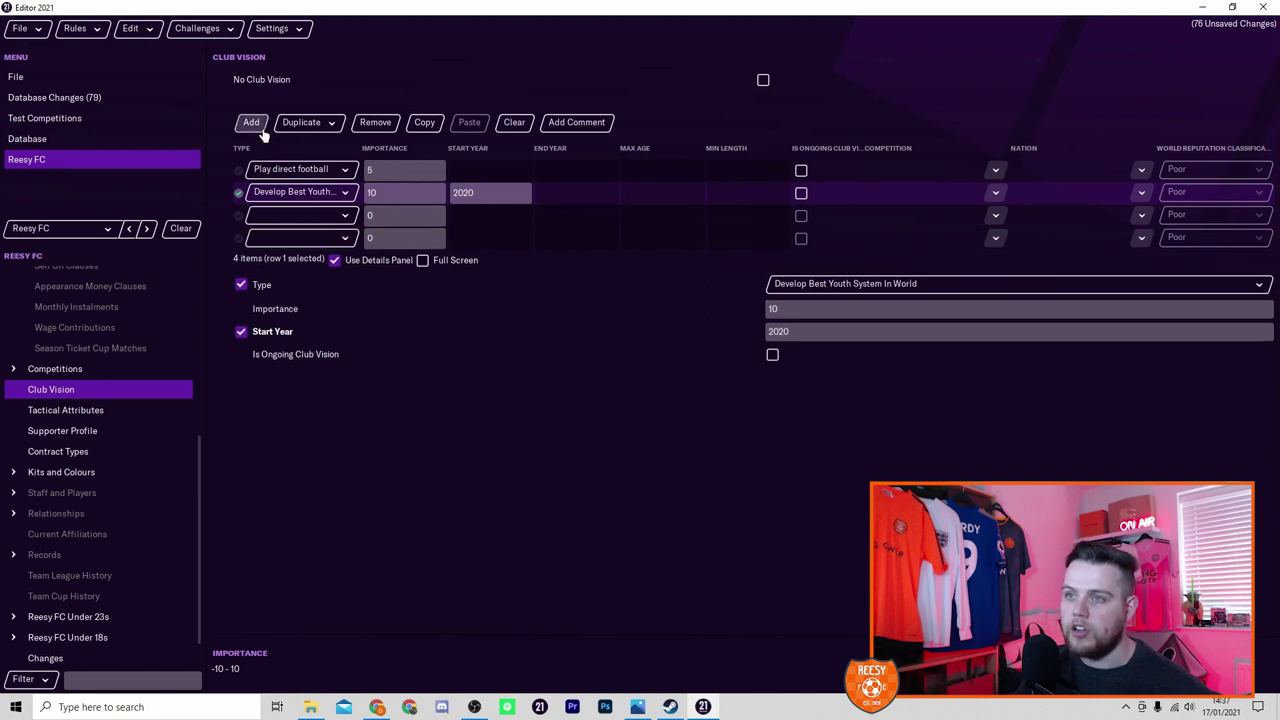
click(295, 217)
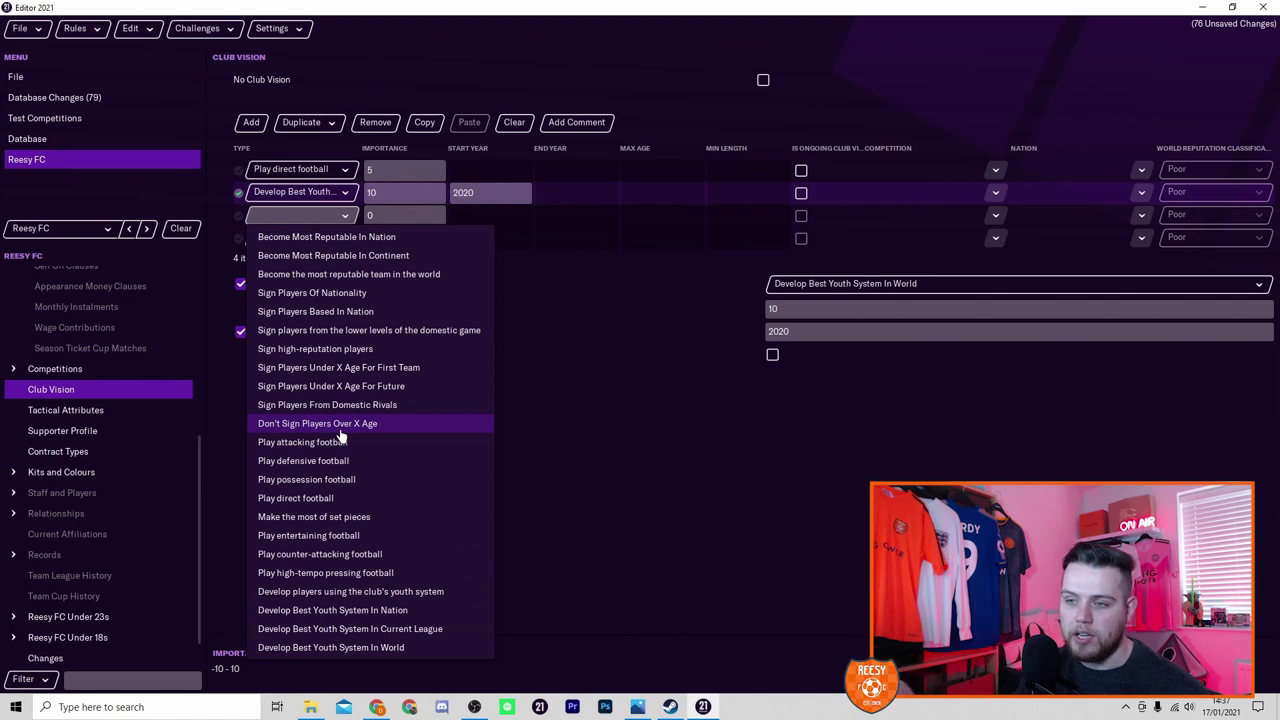
click(367, 311)
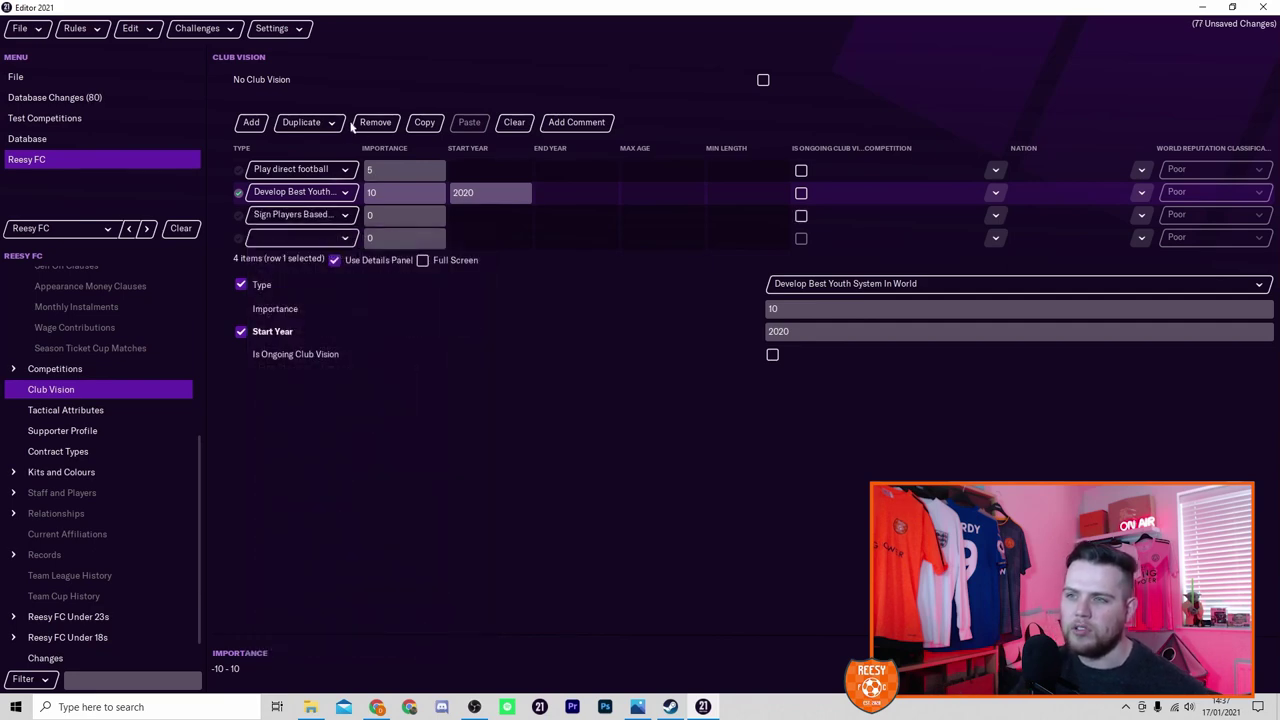
click(343, 216)
click(370, 311)
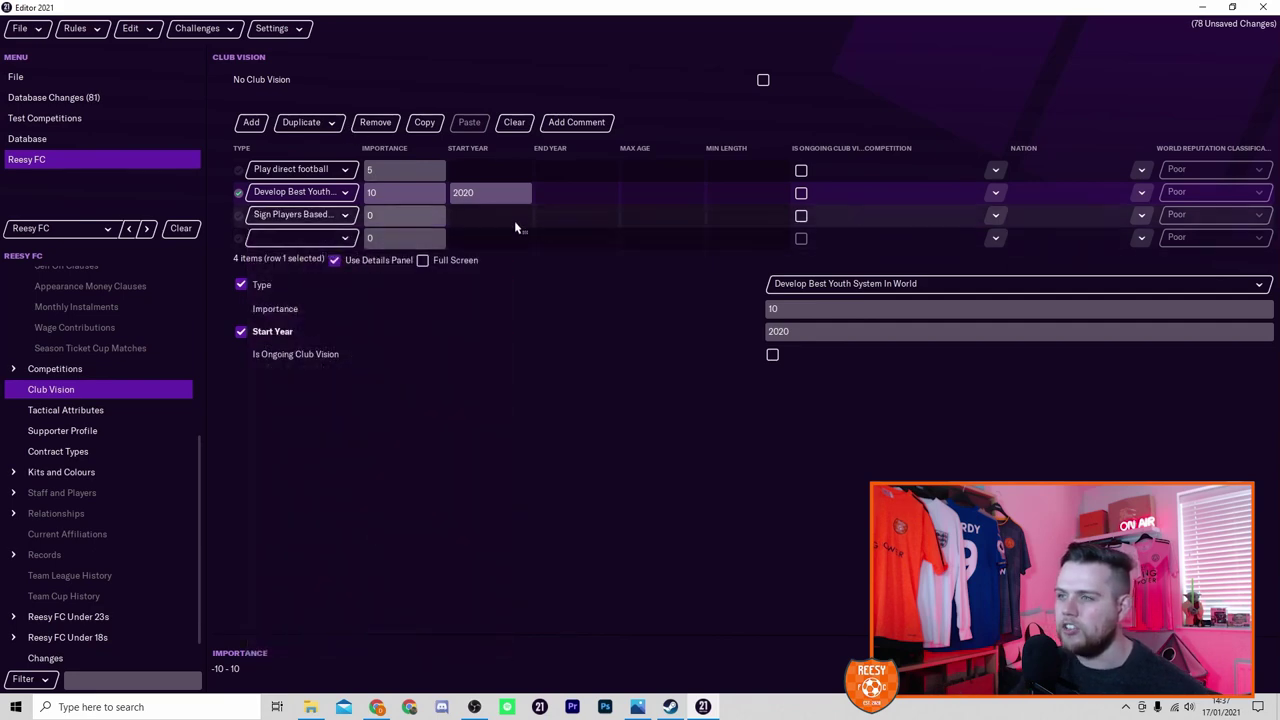
click(340, 215)
click(343, 293)
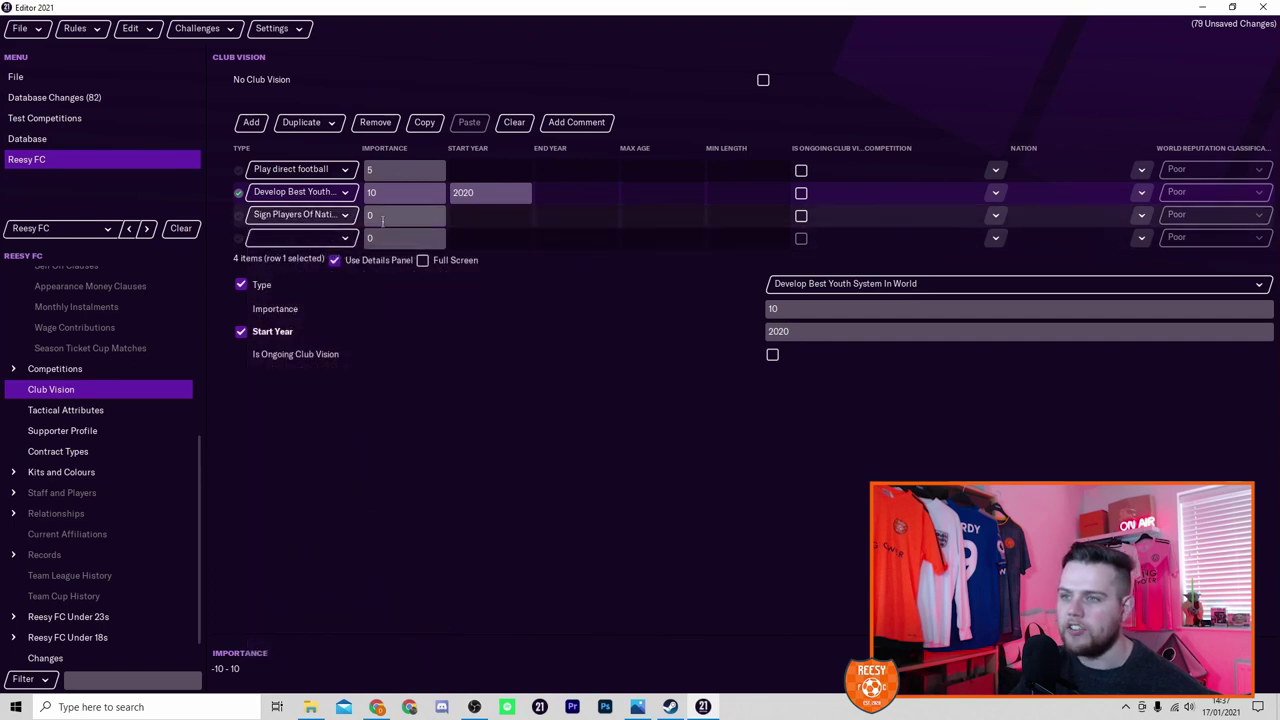
- Set the Sign Players Of Nationality vision's importance to 5 and its nation to England
click(242, 218)
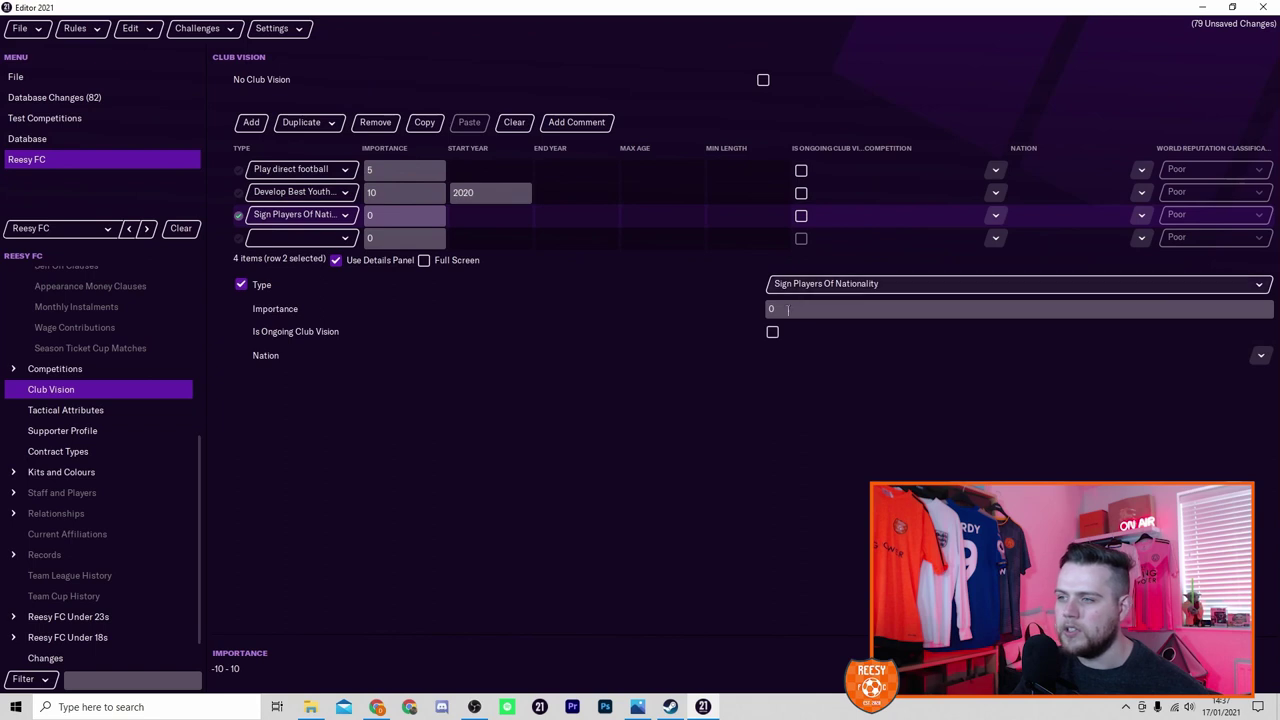
click(825, 312)
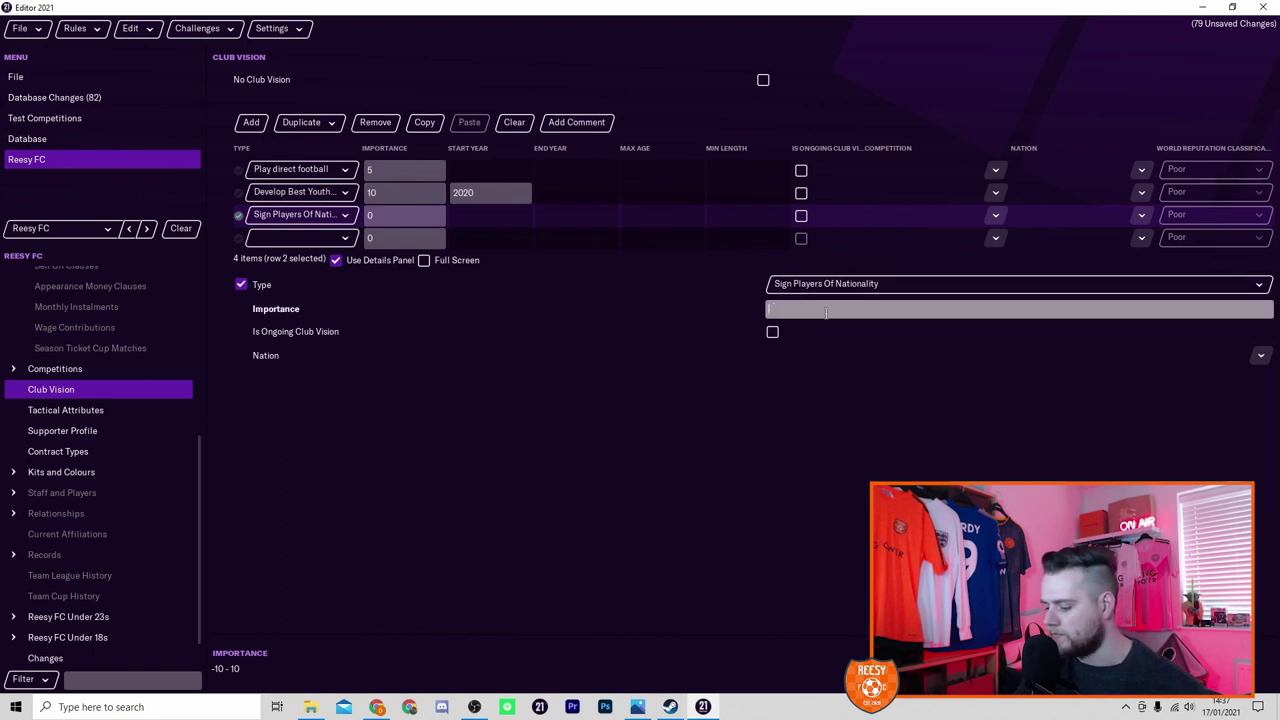
text(5)
key(Return)
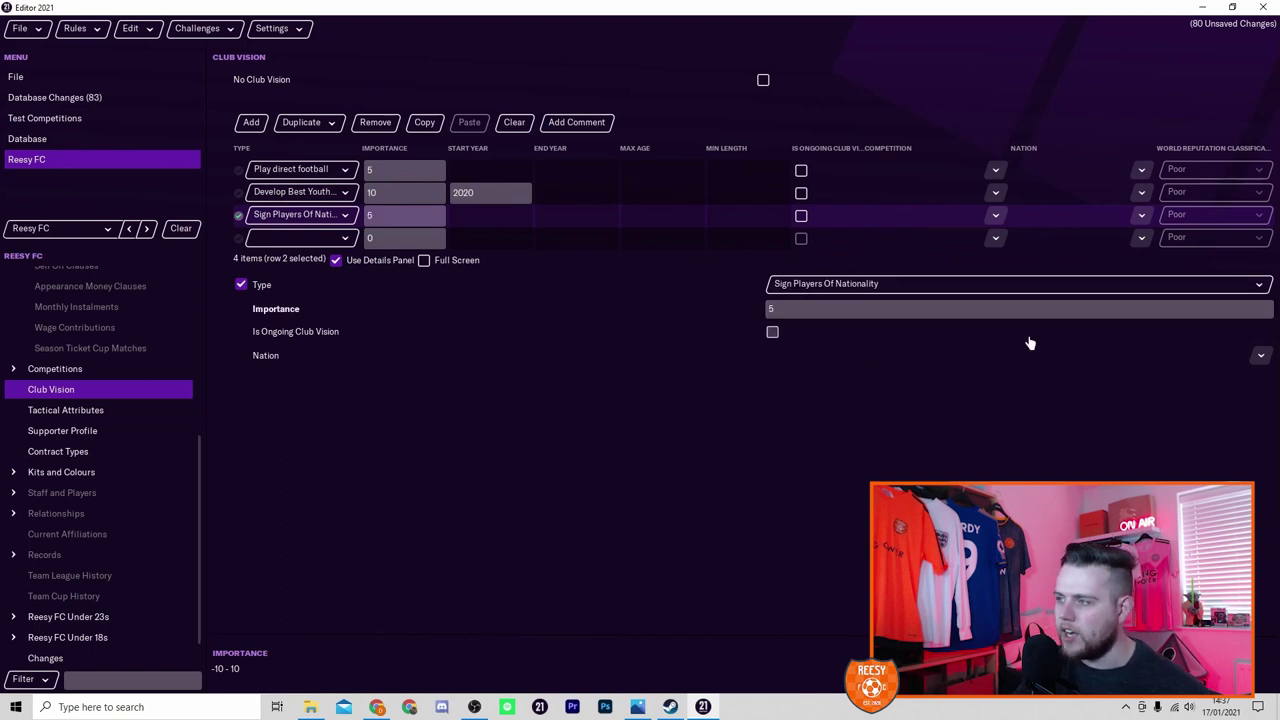
click(1260, 355)
click(1240, 416)
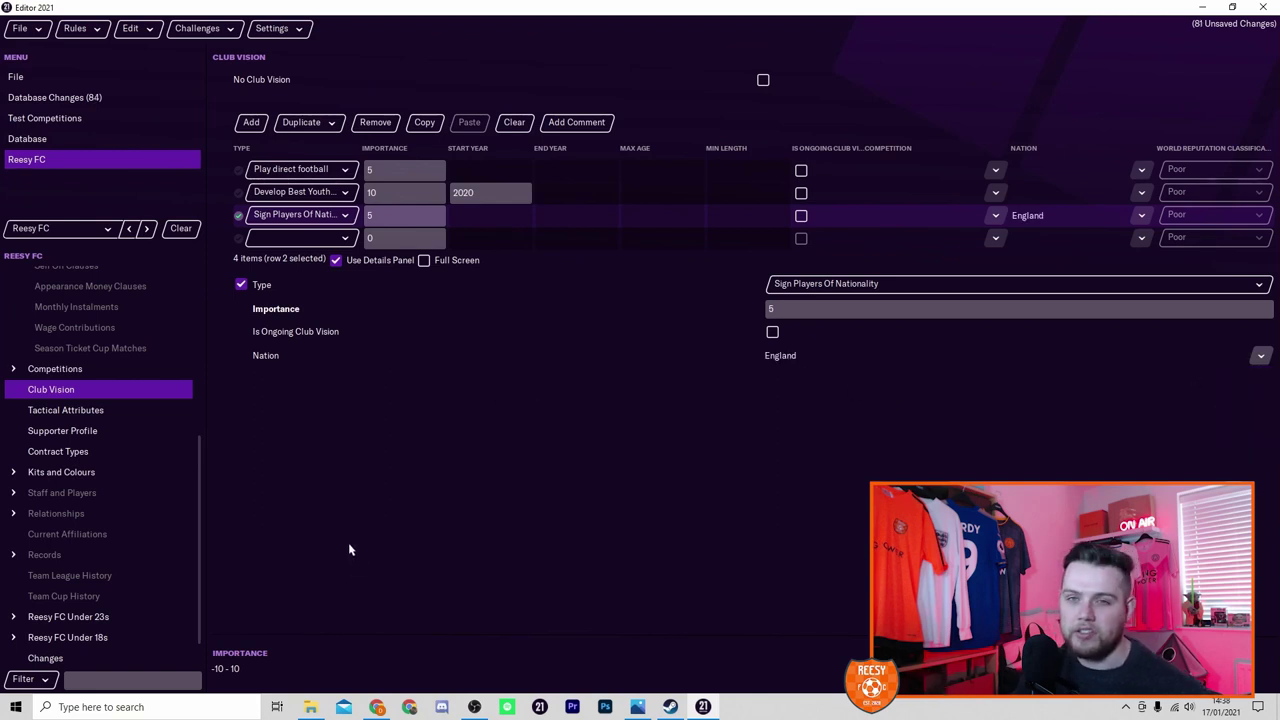
- Review the club's tactical attributes and the choices available for the preferred formation
click(160, 411)
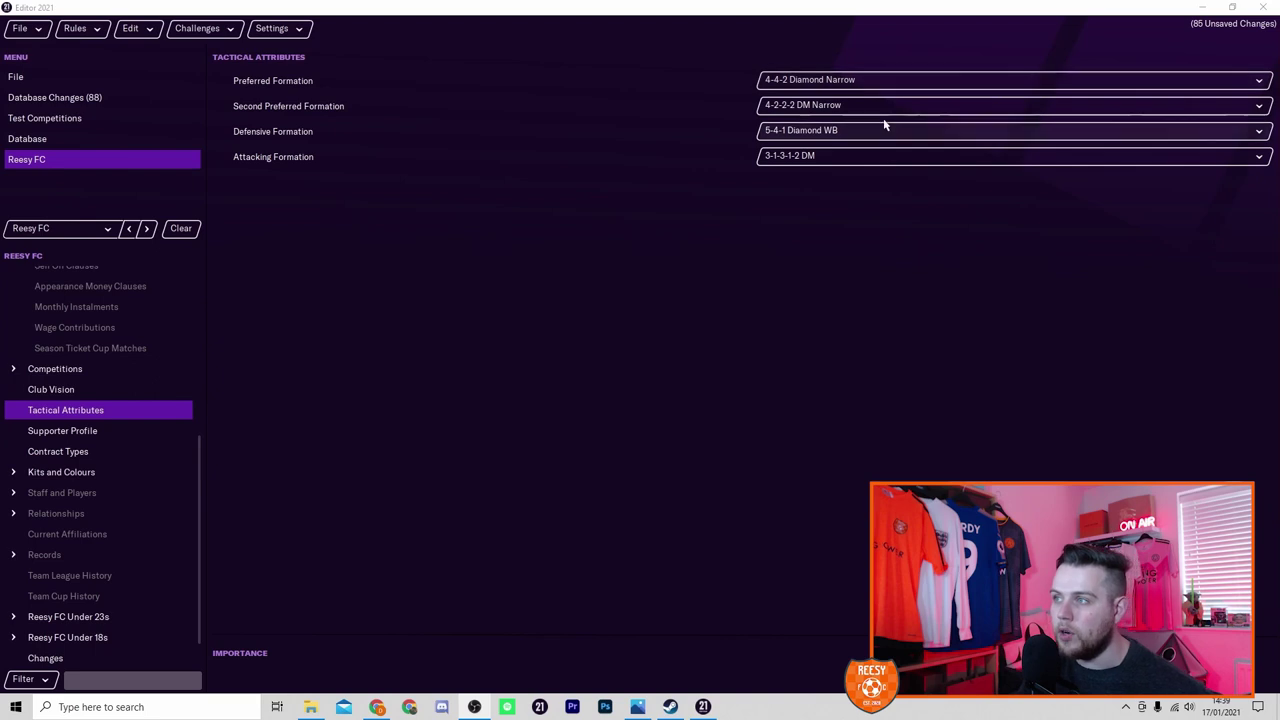
click(883, 81)
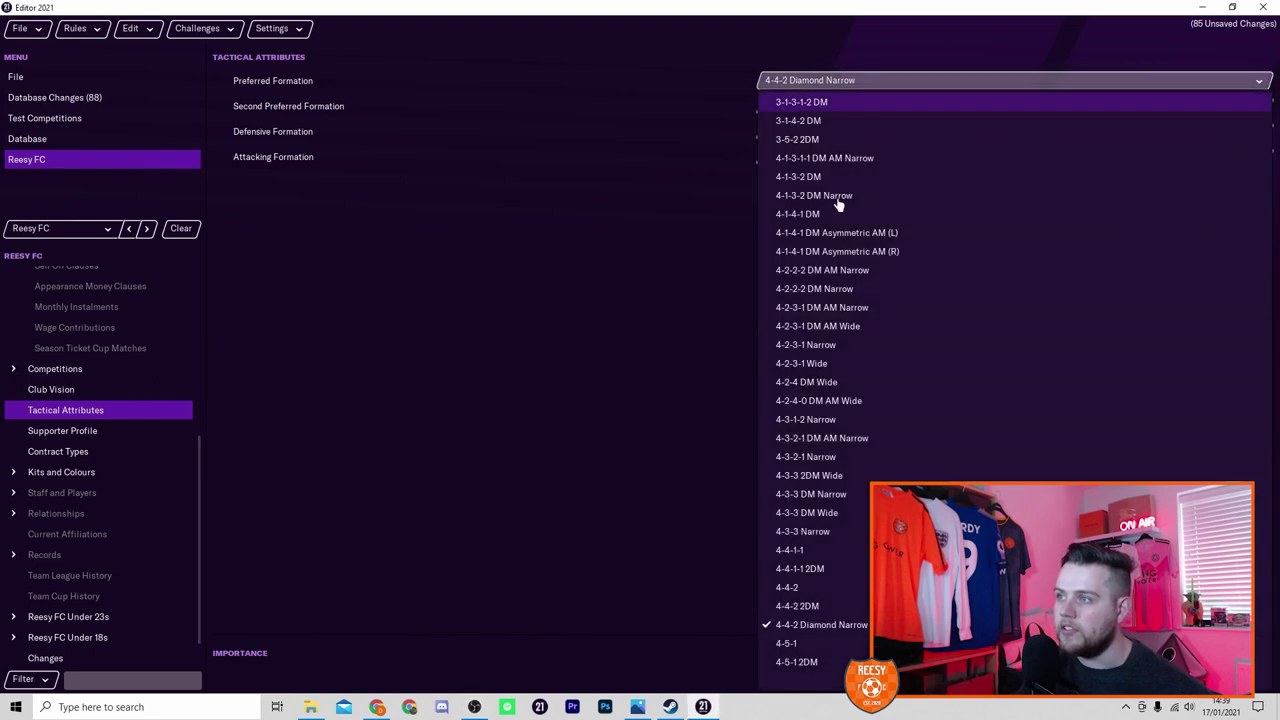
click(871, 84)
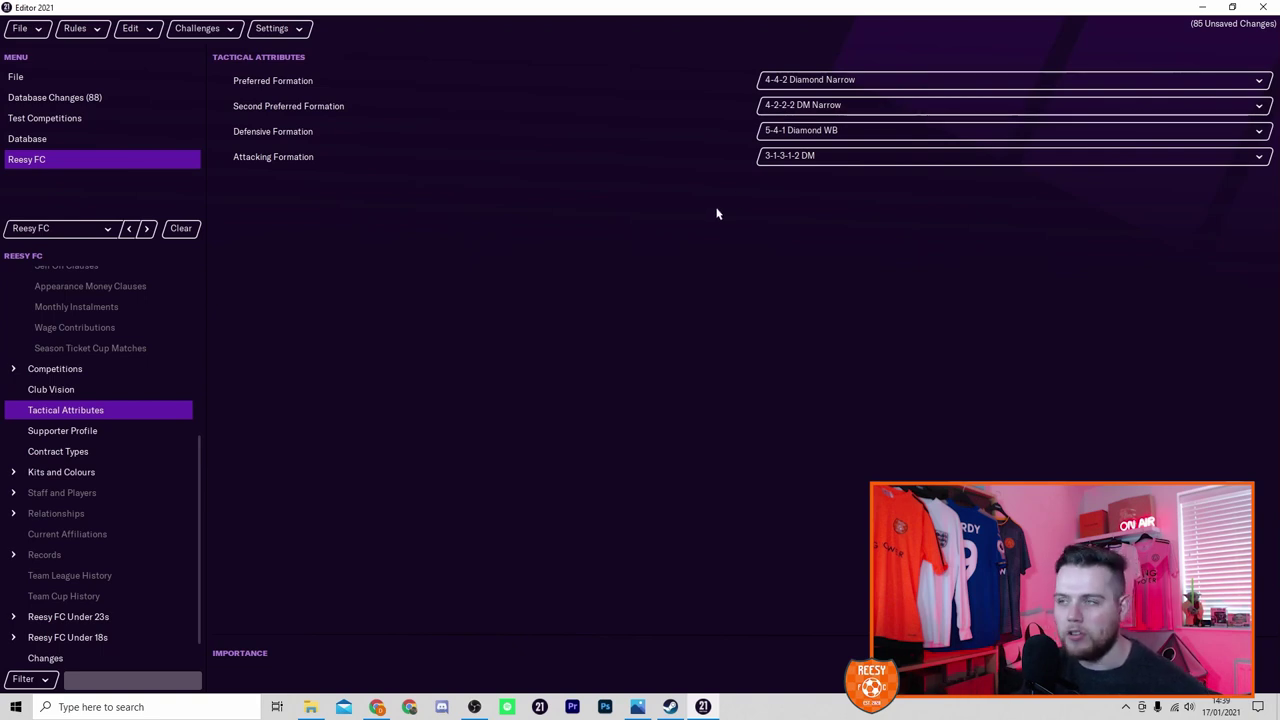
- In the supporter profile, set Loyalty to 15, Passion to 14 and Patience to 14
click(110, 433)
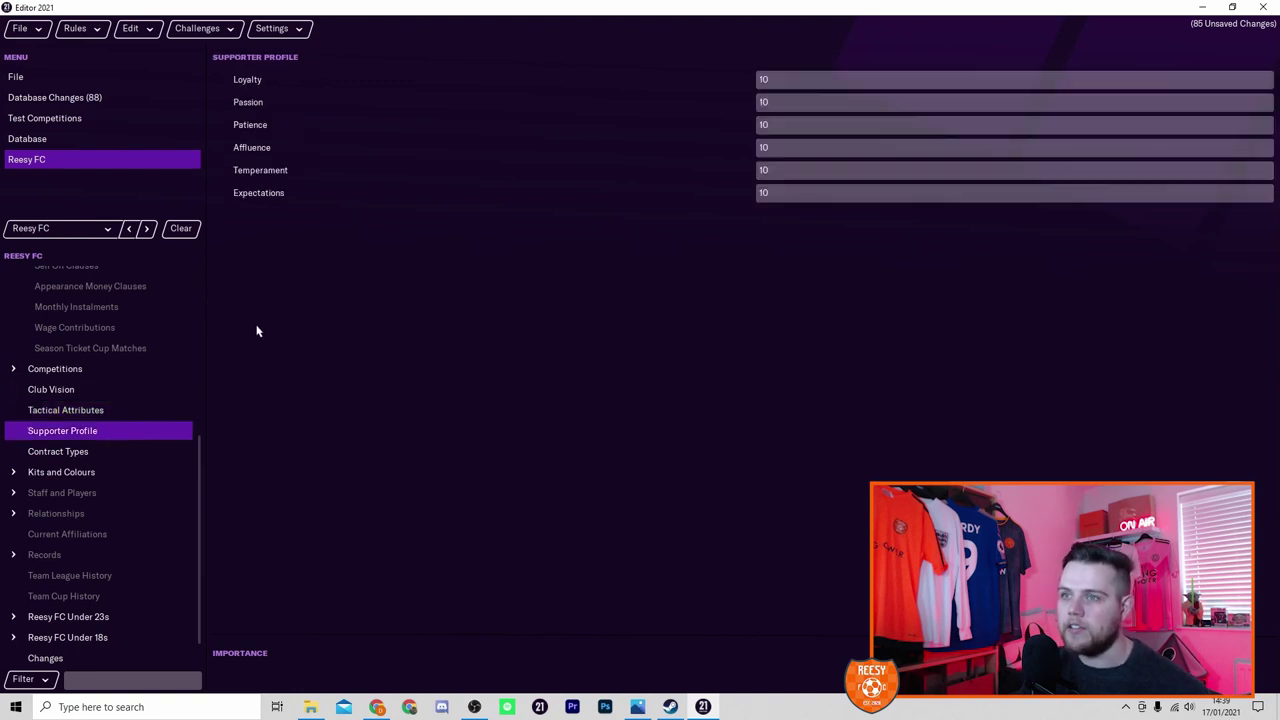
click(799, 78)
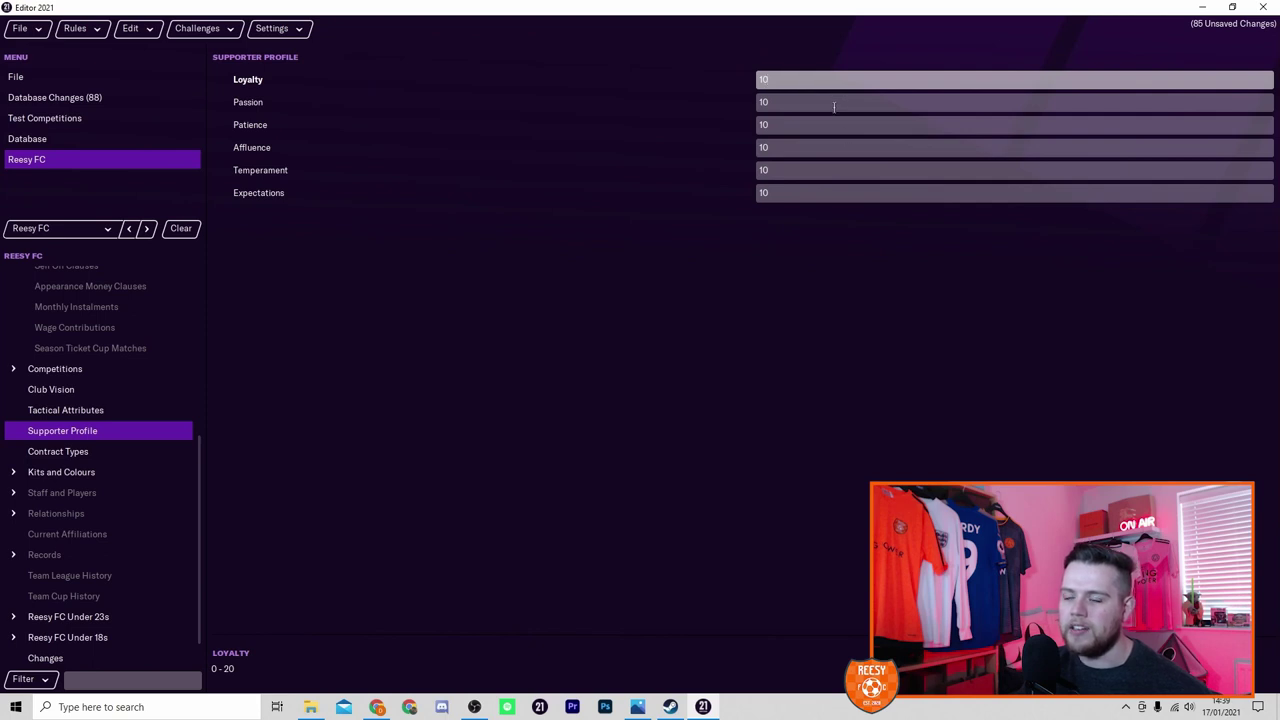
click(800, 196)
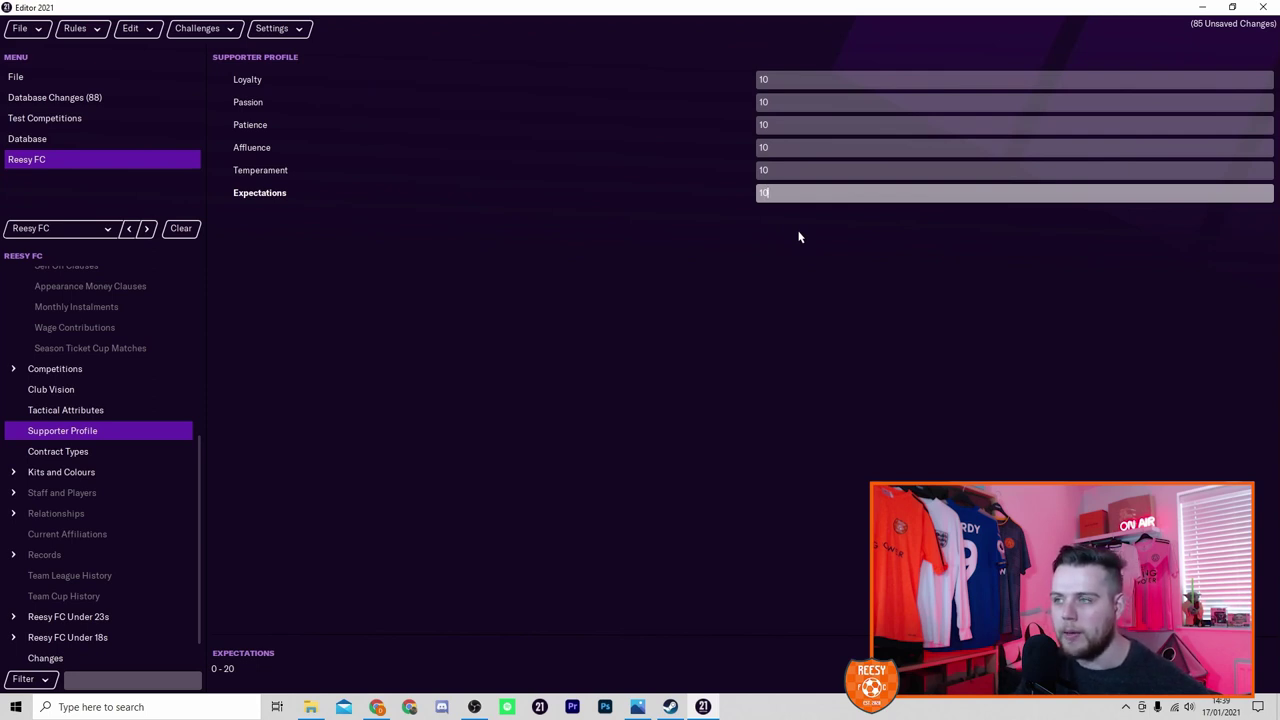
click(826, 82)
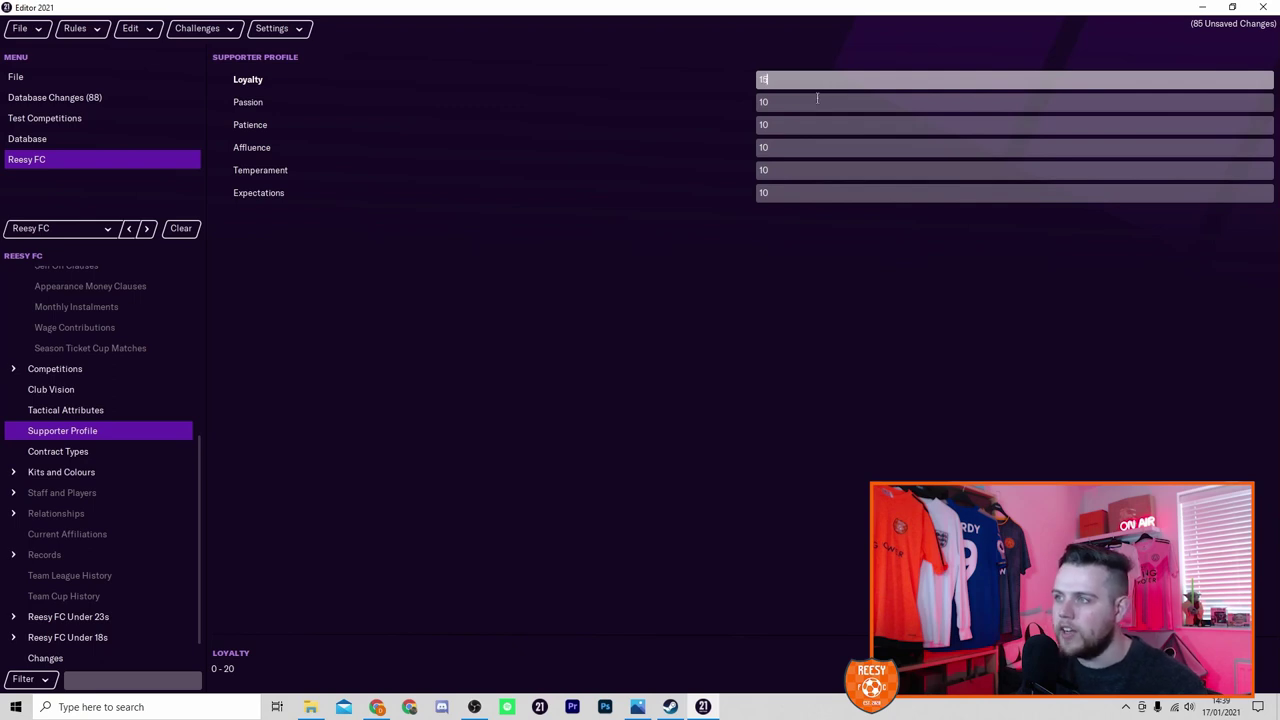
click(817, 99)
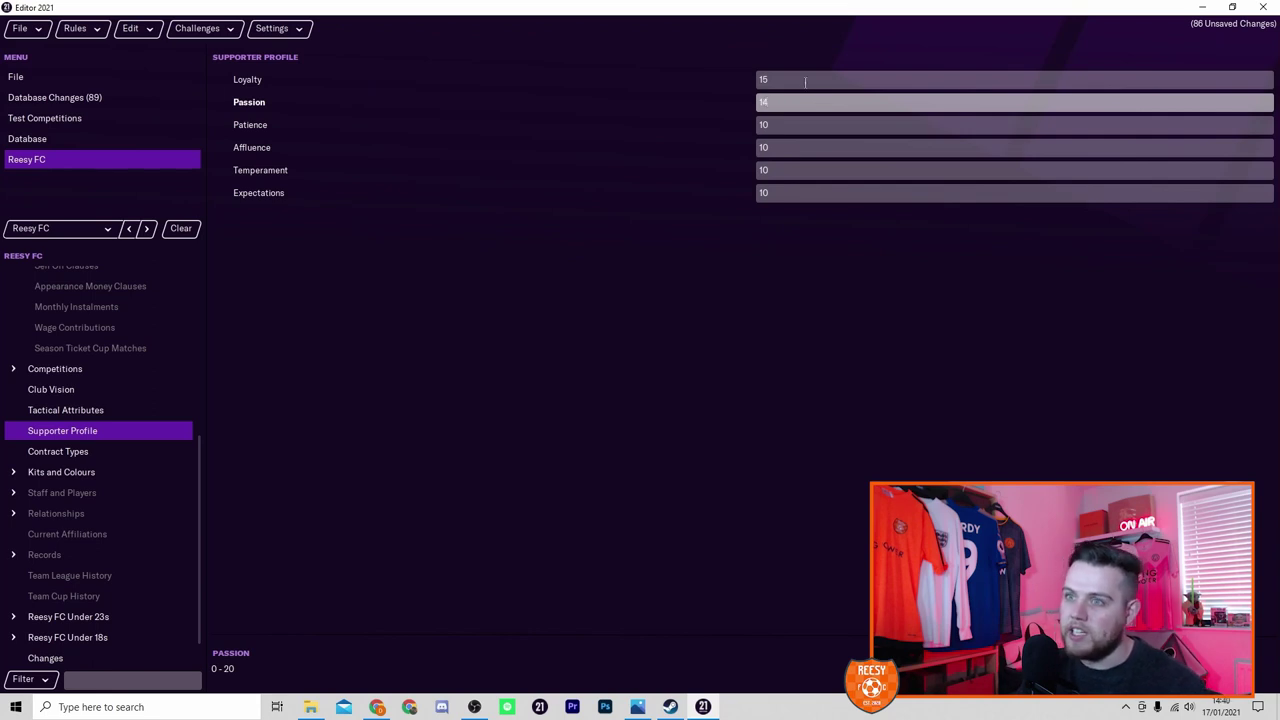
click(799, 127)
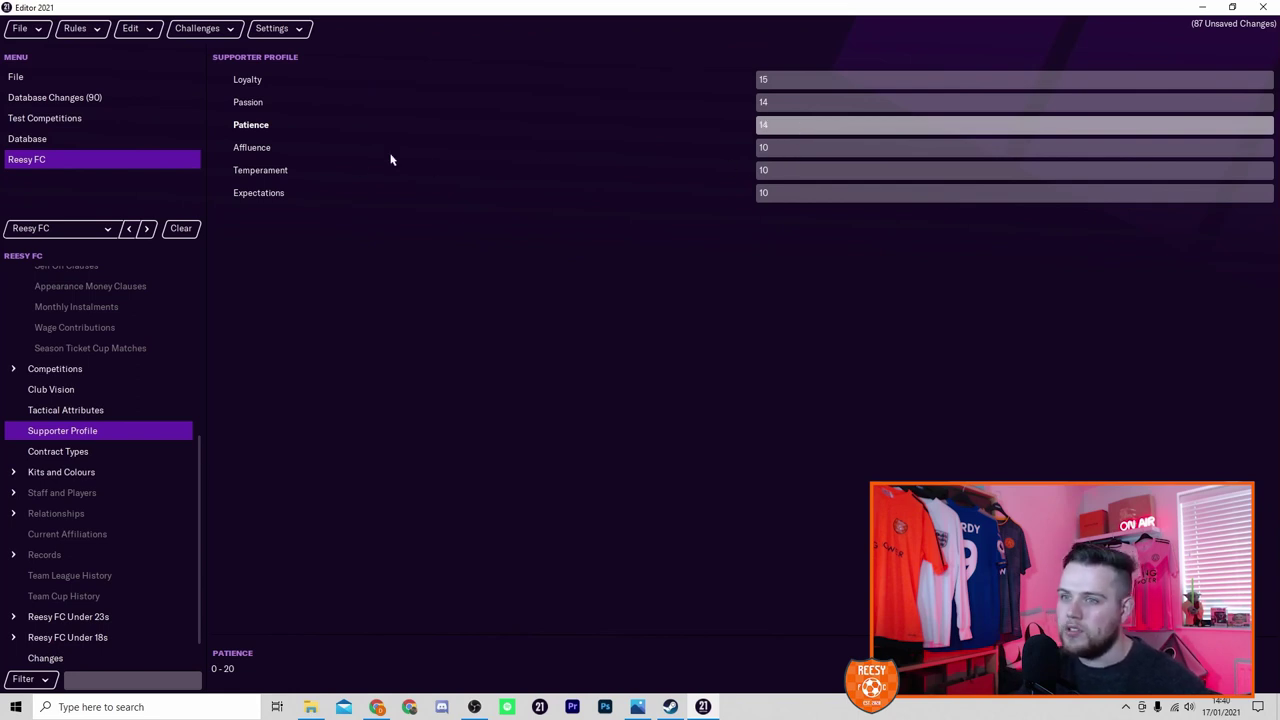
- Set the supporters' Expectations rating to 12
click(766, 199)
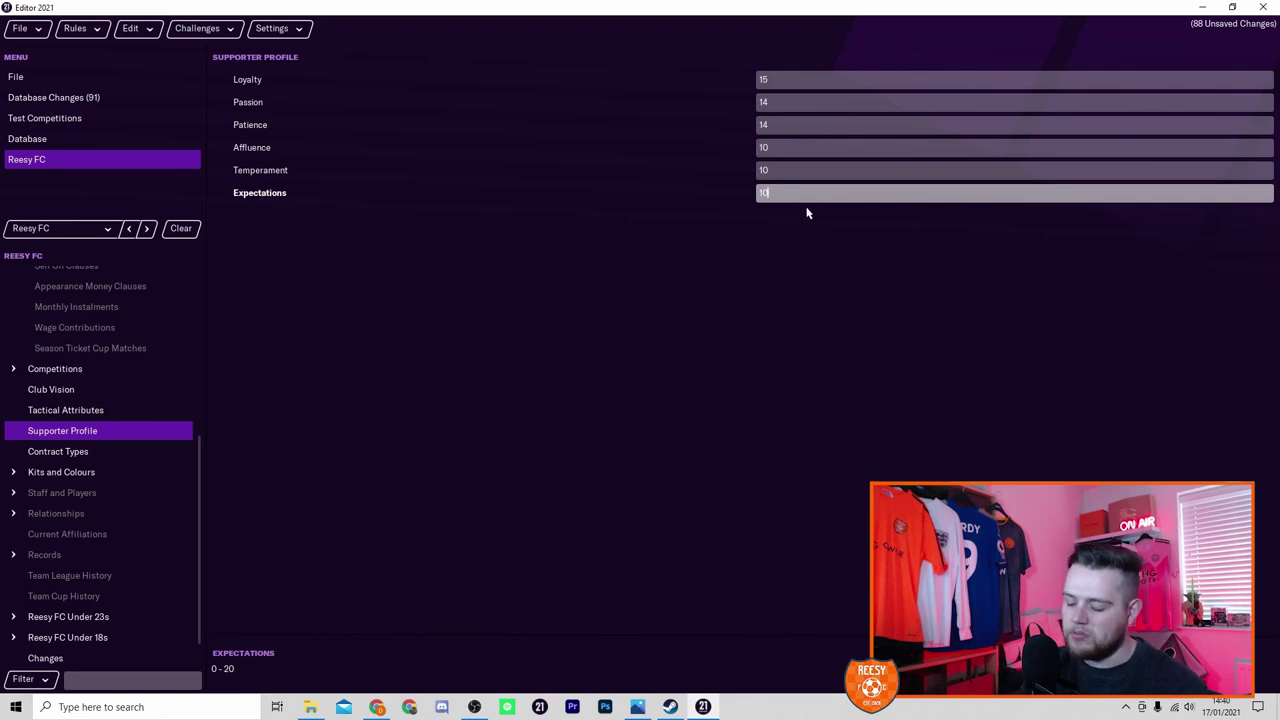
key(BackSpace)
text(2)
click(509, 151)
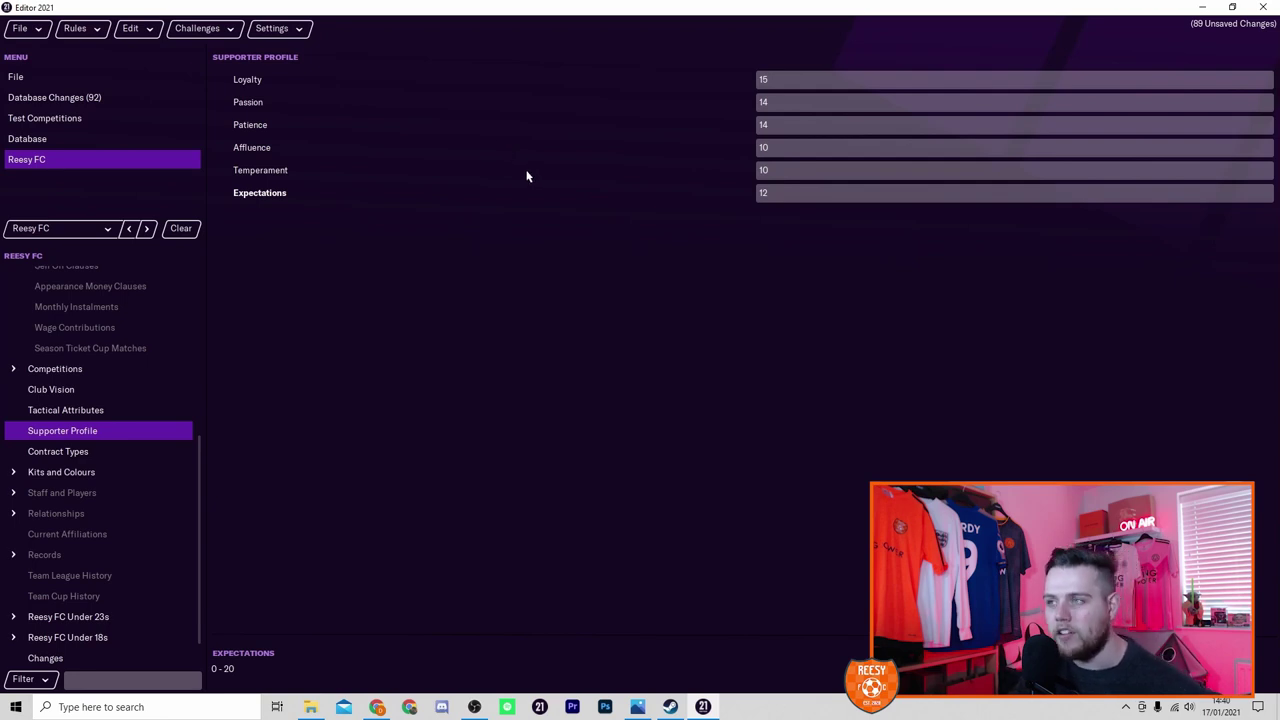
- Set the contract type for every squad status, from Star Player to Youngster, to Full Time
key(Down)
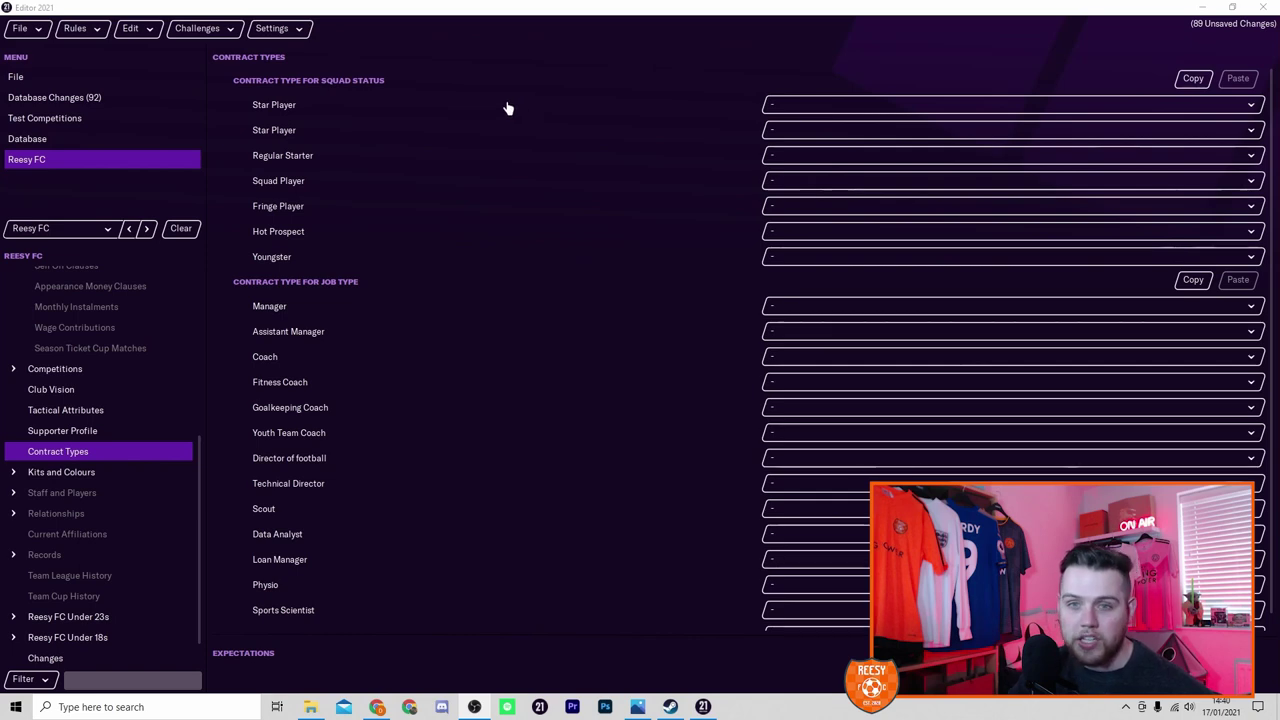
click(863, 105)
click(829, 127)
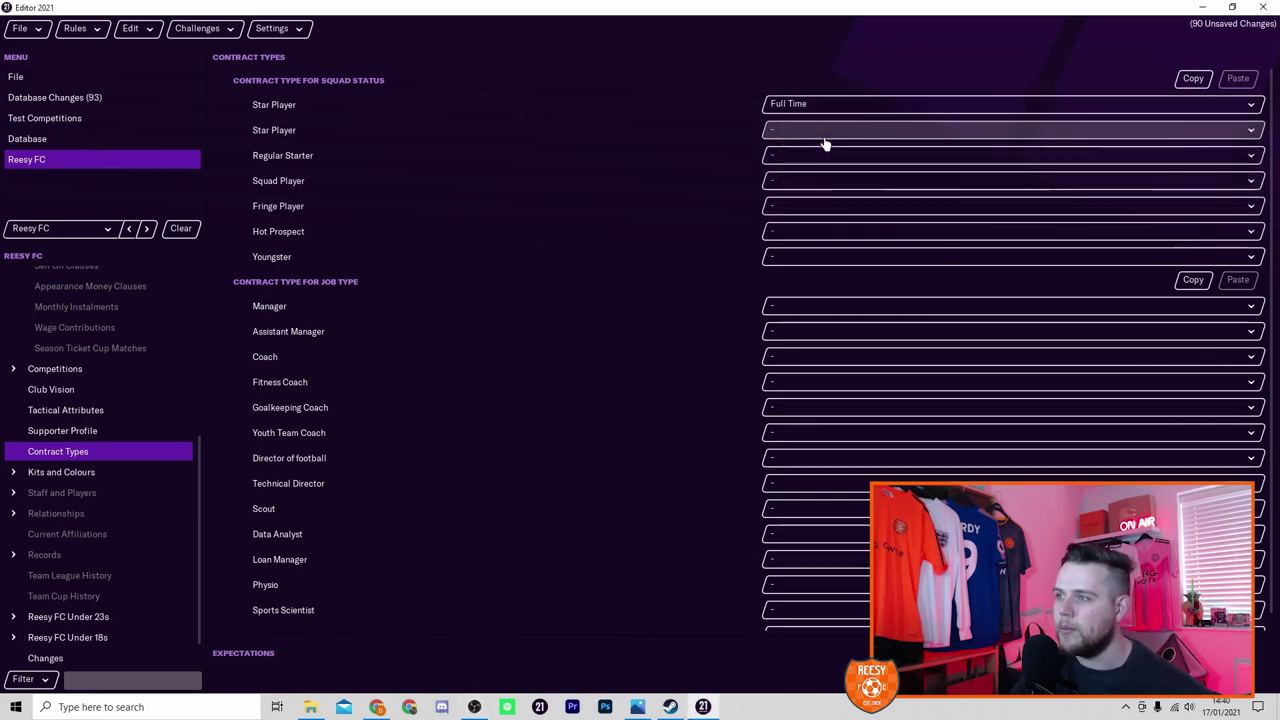
click(826, 132)
click(826, 155)
click(823, 158)
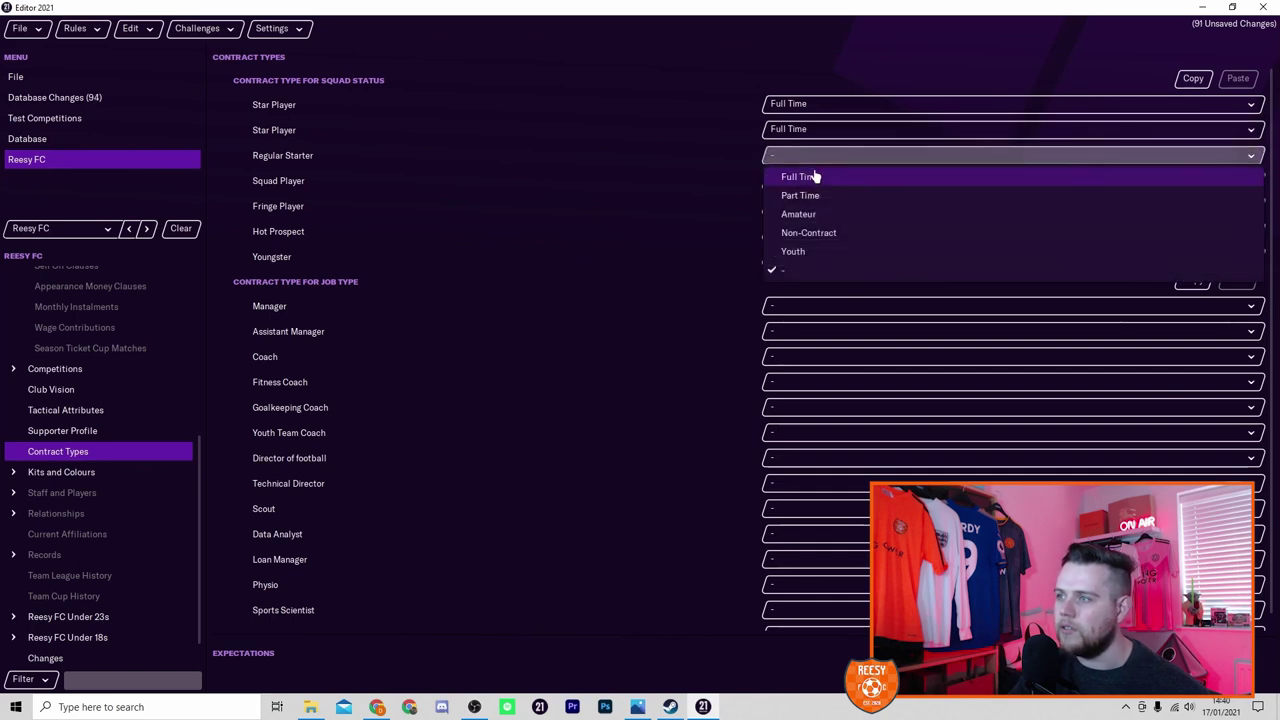
click(814, 177)
click(809, 182)
click(810, 201)
click(811, 218)
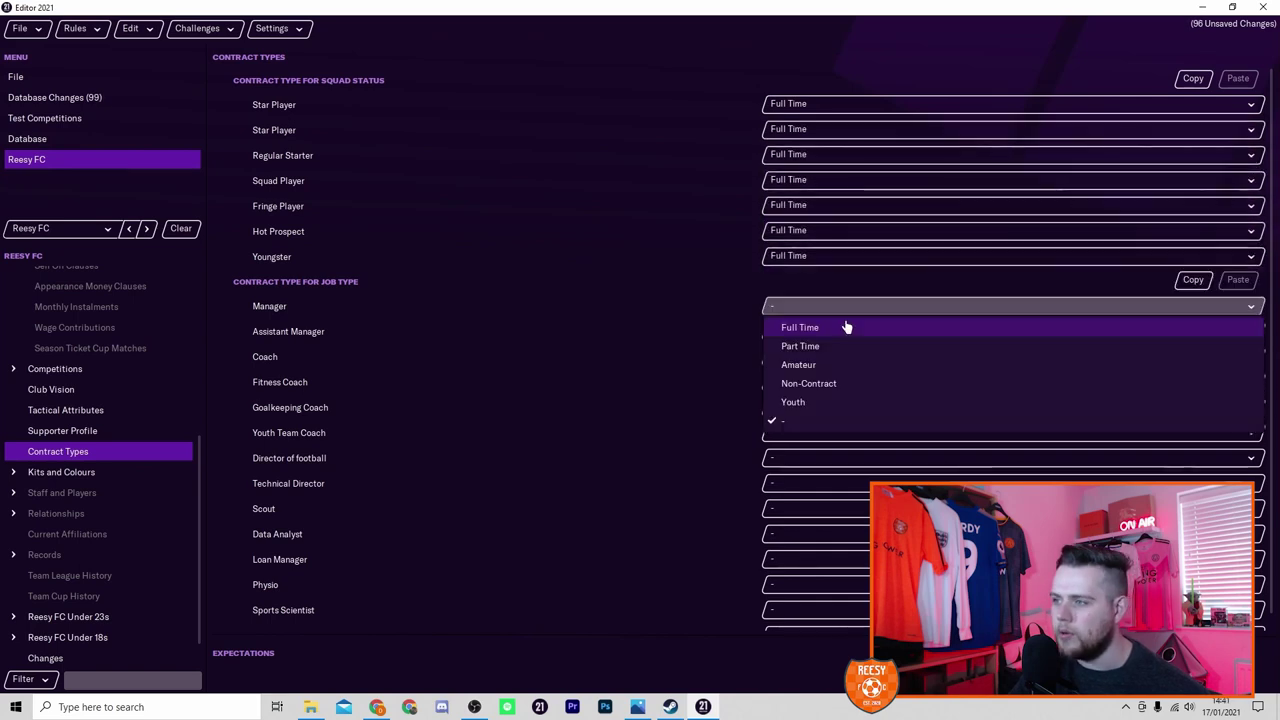
- Set the job contract types for Manager, Assistant Manager, Coach and Fitness Coach to Full Time
click(846, 327)
click(820, 336)
click(808, 353)
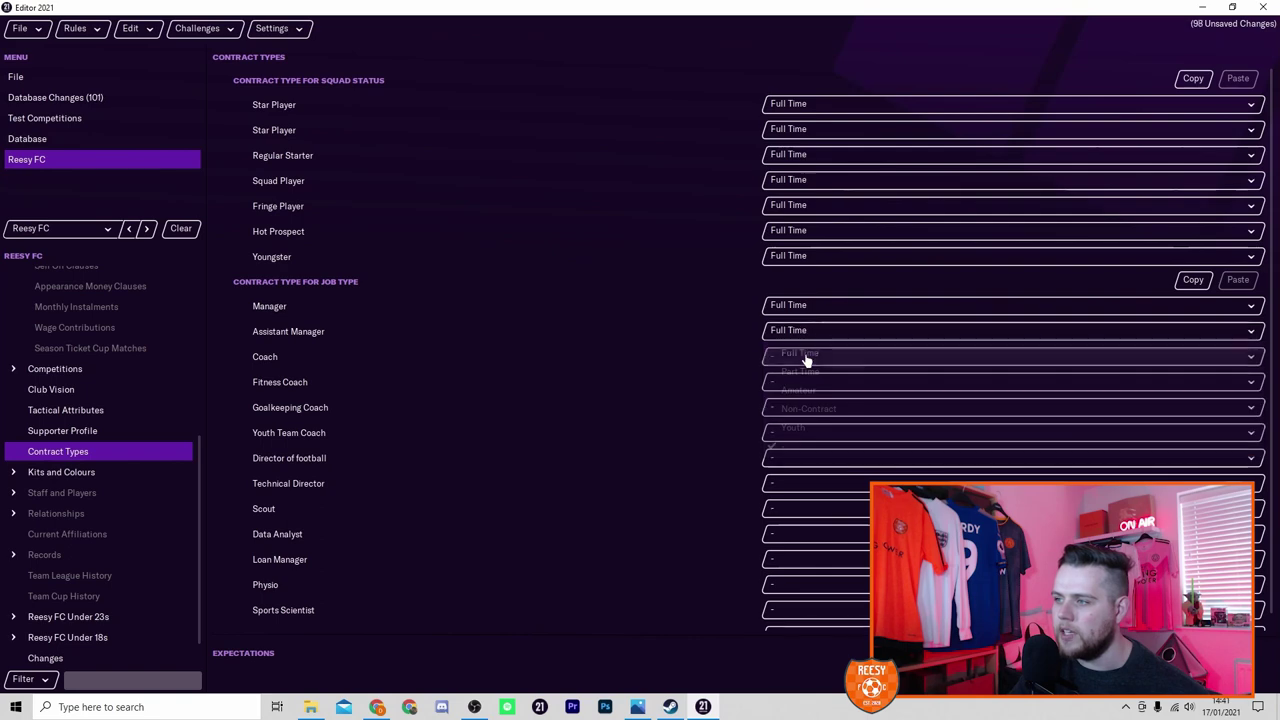
click(806, 358)
click(806, 374)
click(809, 382)
click(806, 403)
click(809, 382)
- Give the Goalkeeping Coach, Youth Team Coach and Director of football jobs Full Time contract types
click(810, 410)
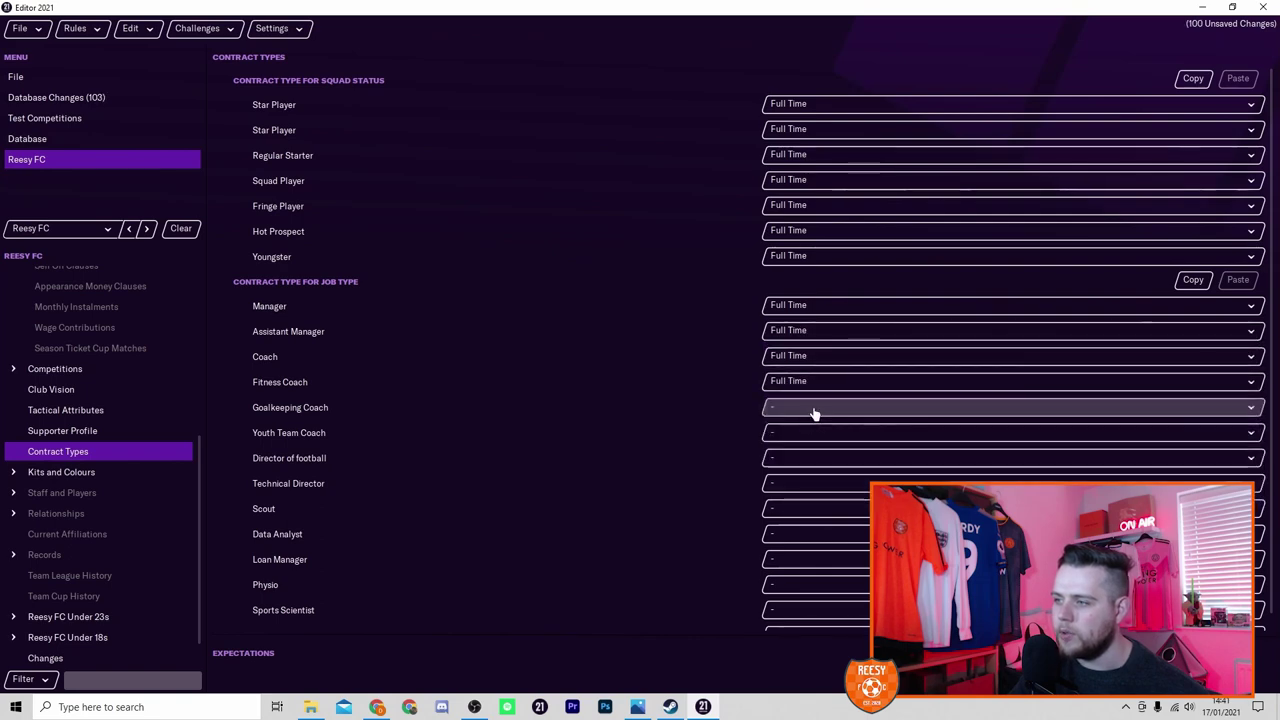
click(811, 430)
click(812, 428)
click(814, 458)
click(814, 455)
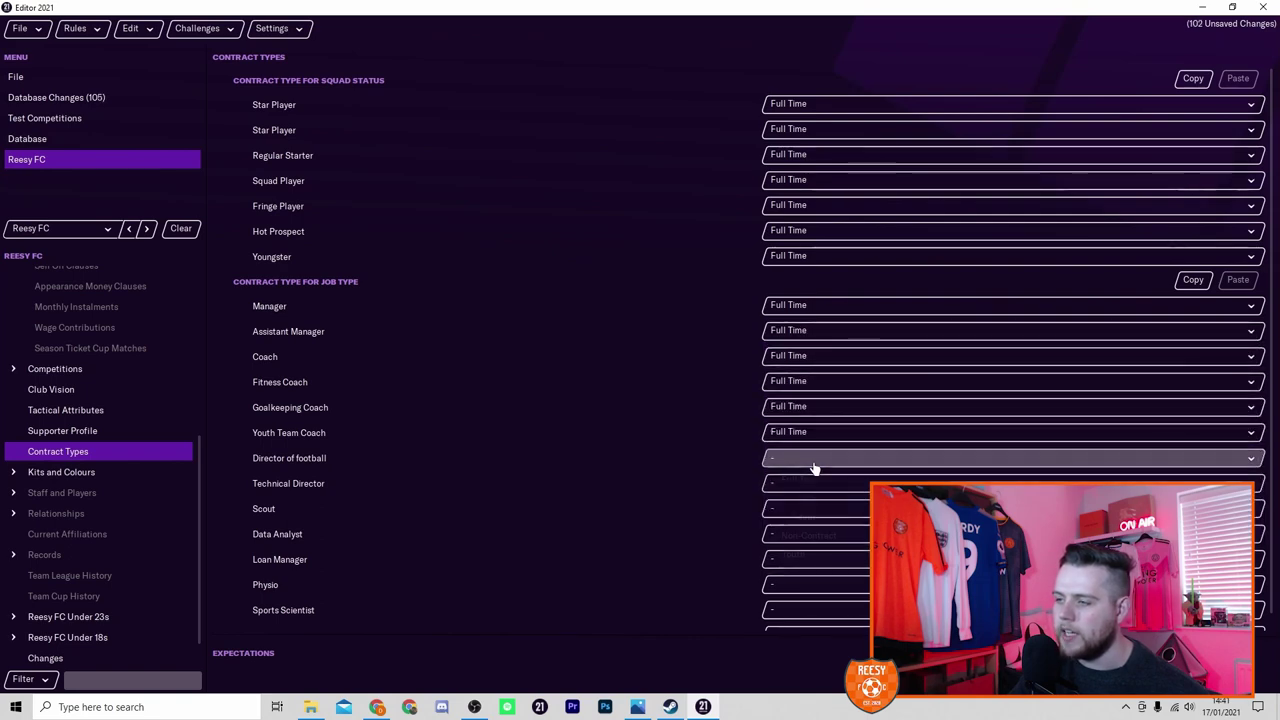
click(808, 484)
- Make the Technical Director, Scout and Data Analyst contract types Full Time
click(818, 486)
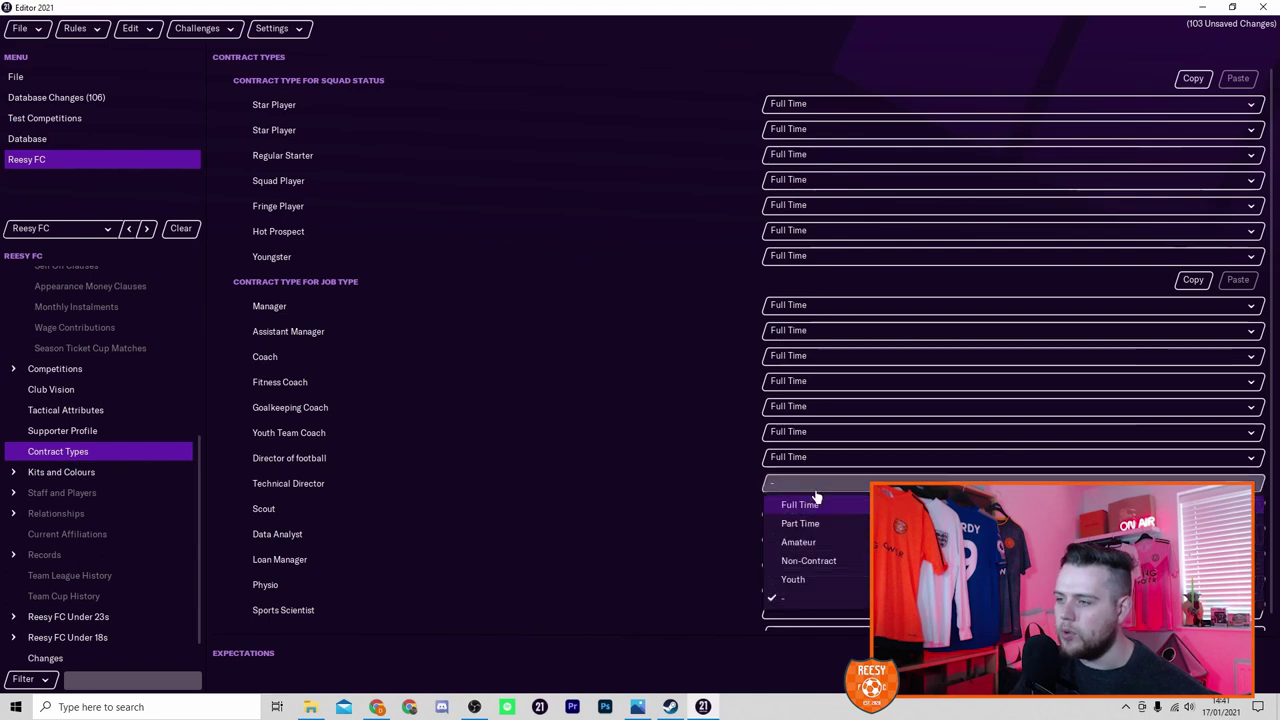
click(813, 502)
click(813, 511)
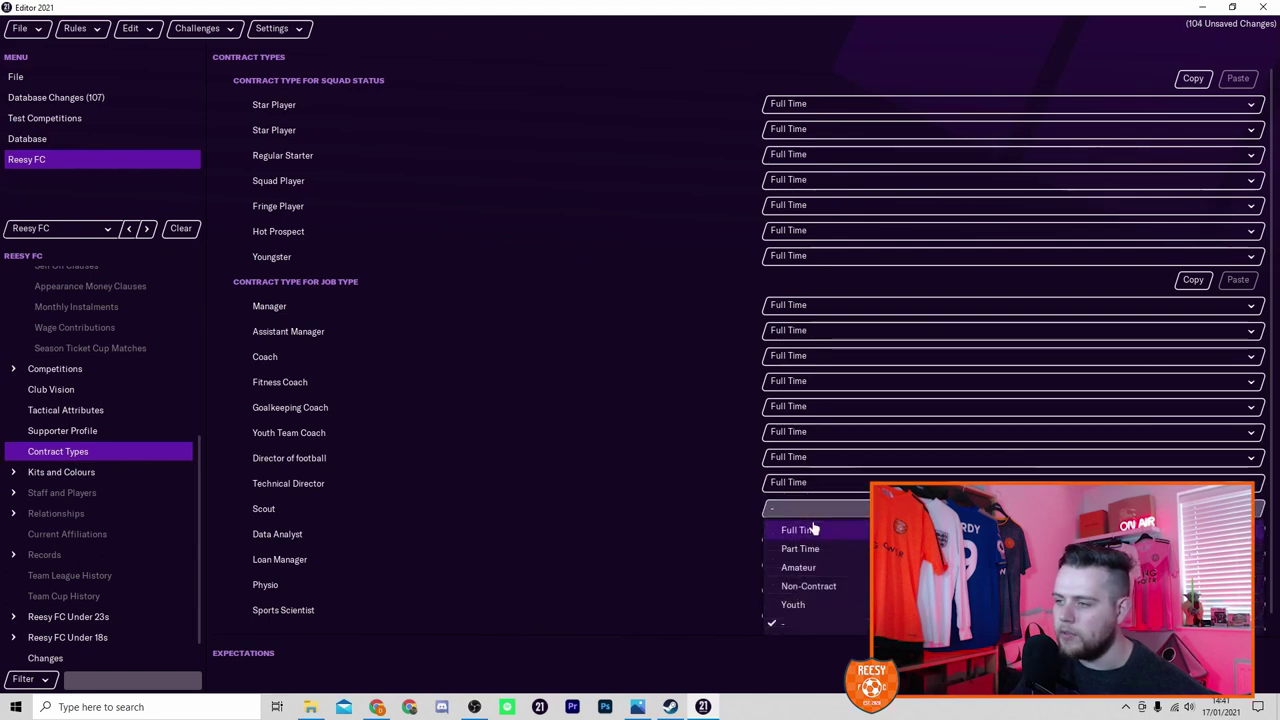
click(811, 529)
click(814, 536)
click(820, 558)
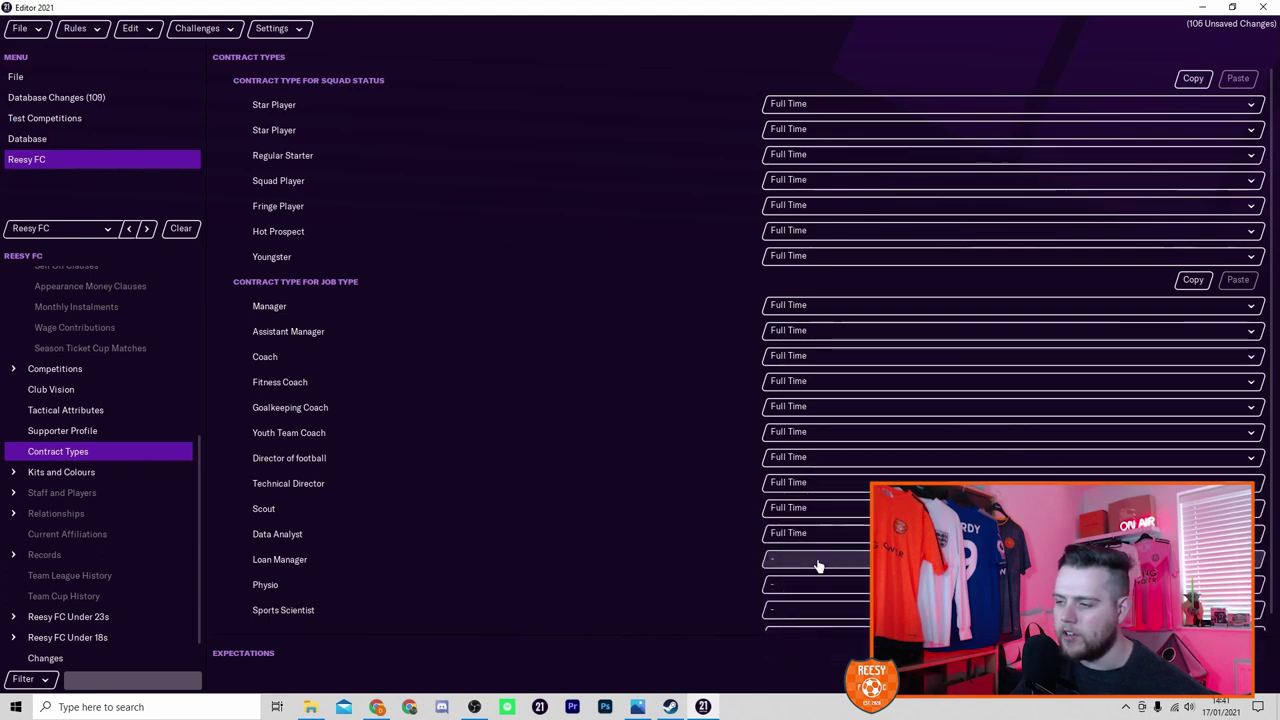
- Set the remaining job contract types for Loan Manager, Physio, Sports Scientist and Doctor to Full Time
click(814, 561)
click(811, 580)
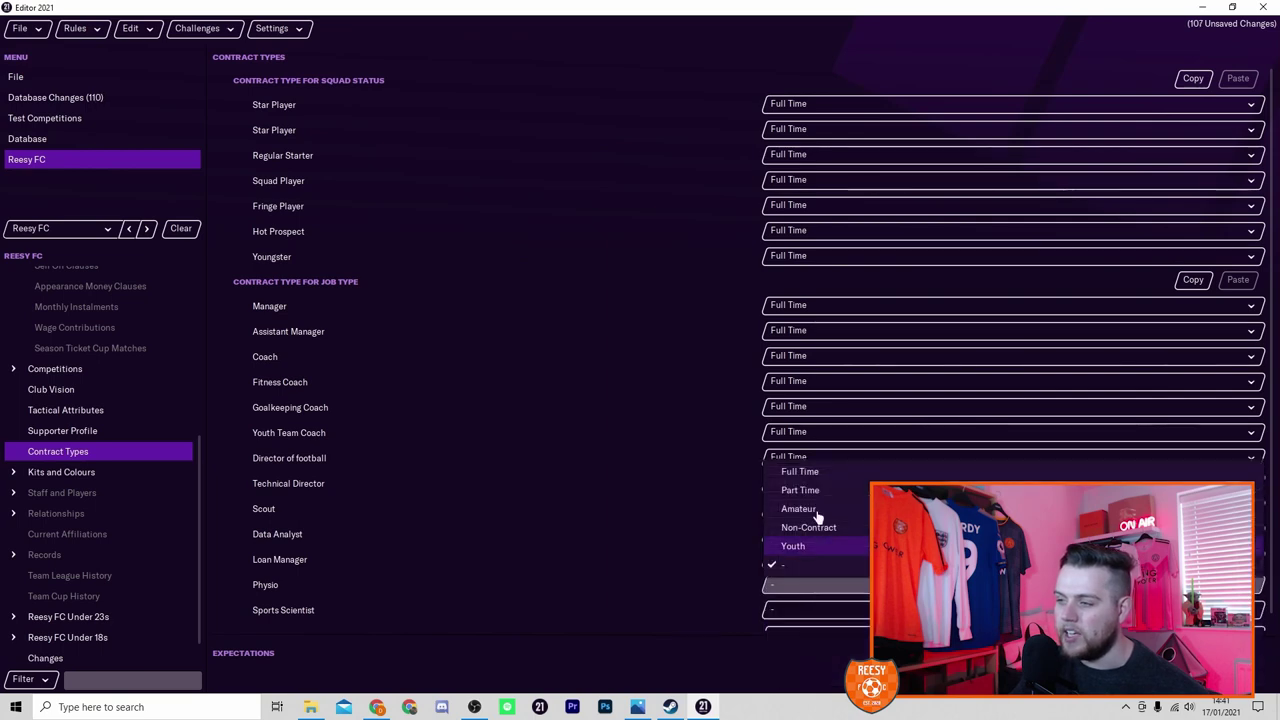
click(809, 477)
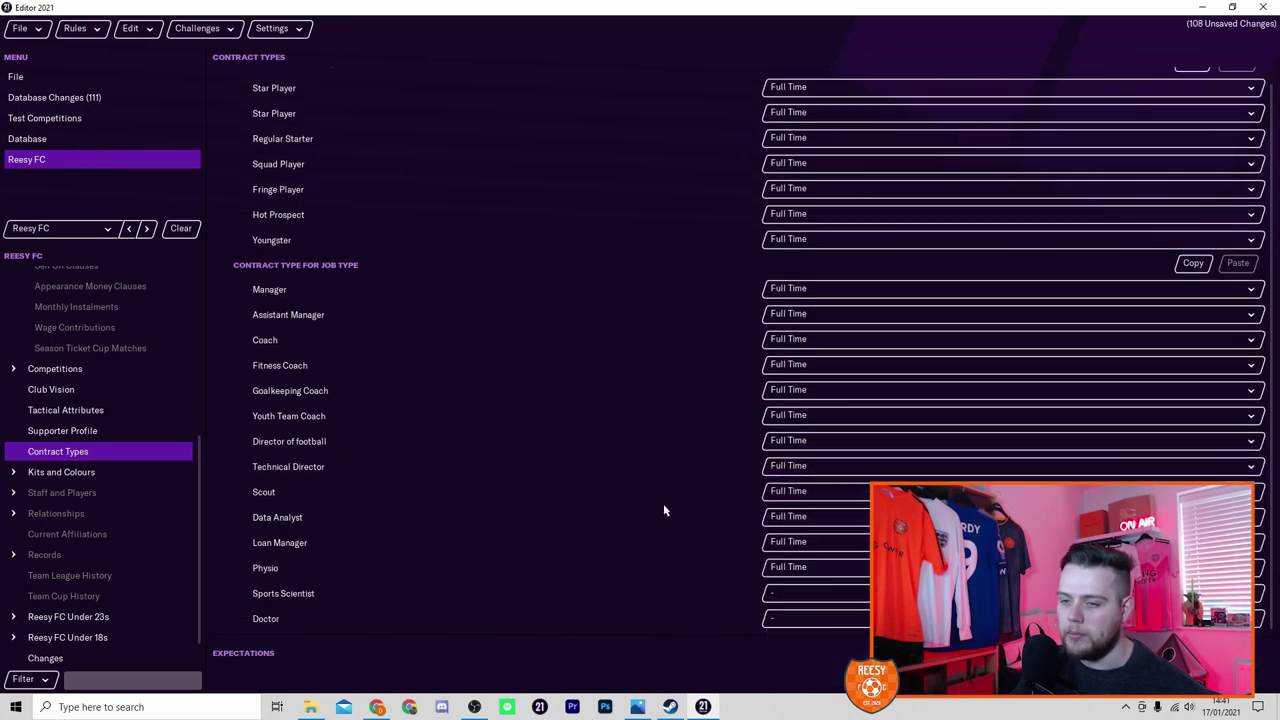
click(831, 596)
click(805, 480)
click(805, 621)
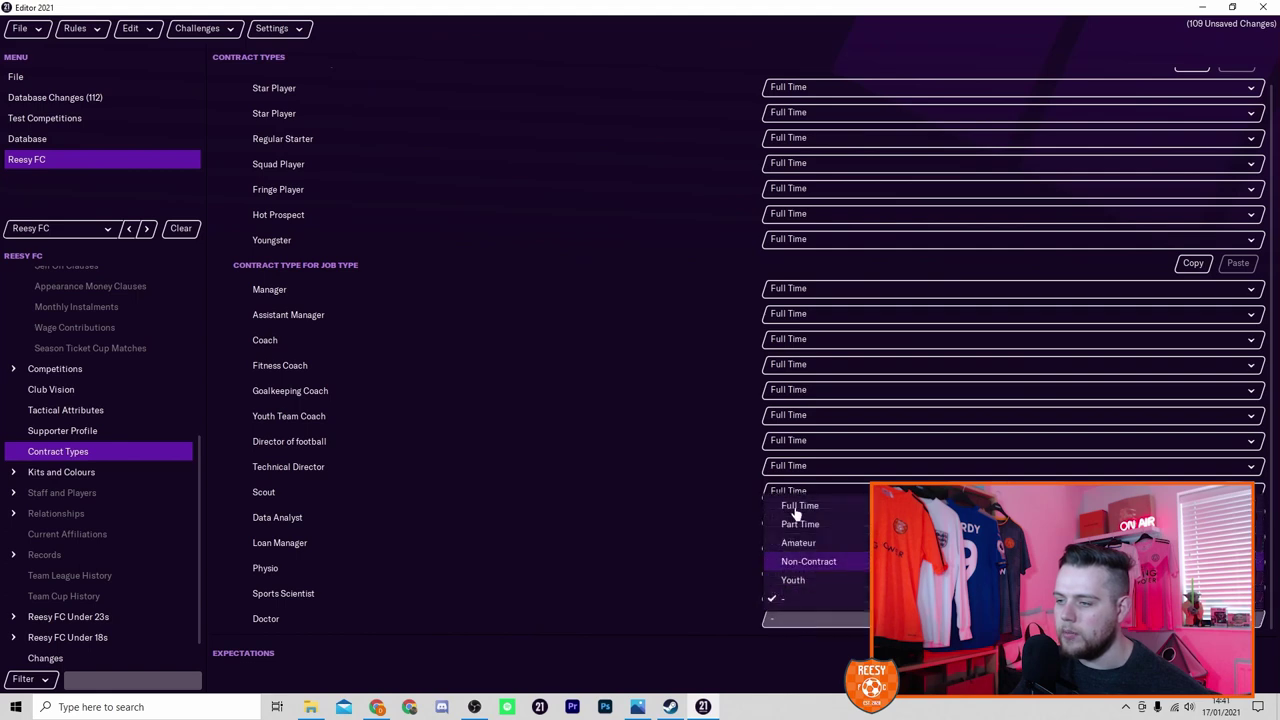
click(780, 506)
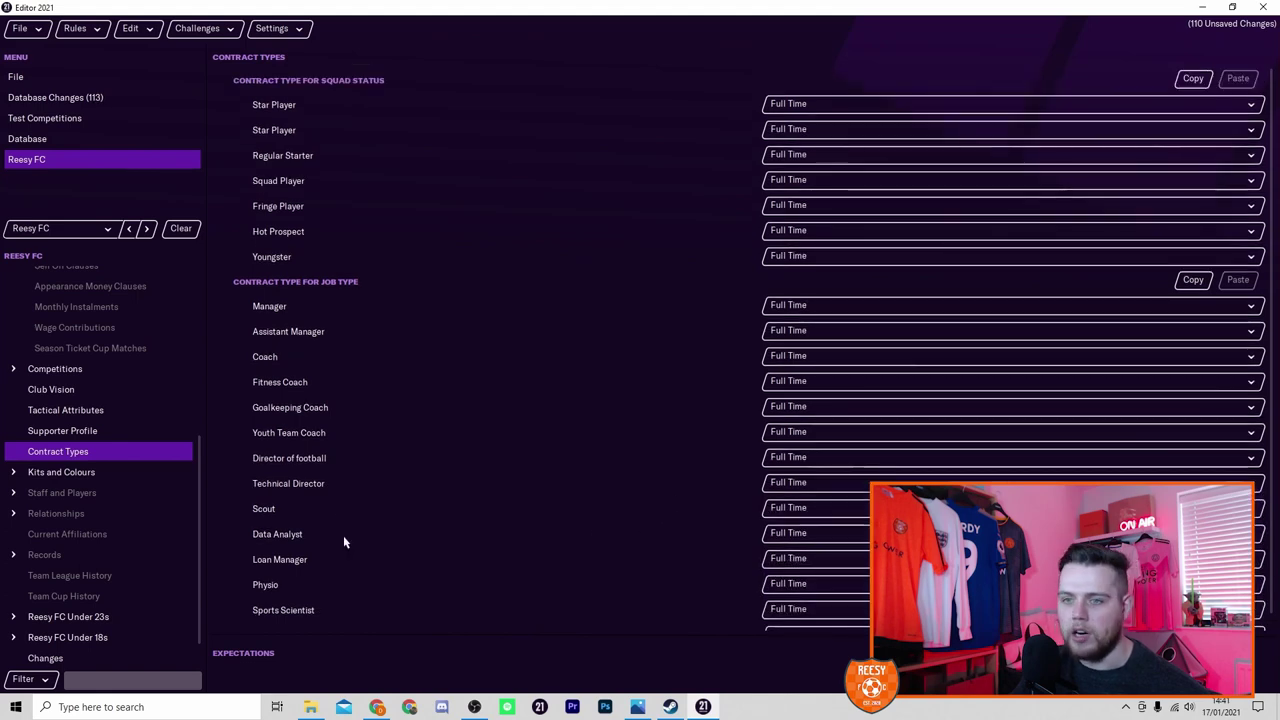
- Check the available shirt styles for the club's home kit and keep the Plain style
click(60, 472)
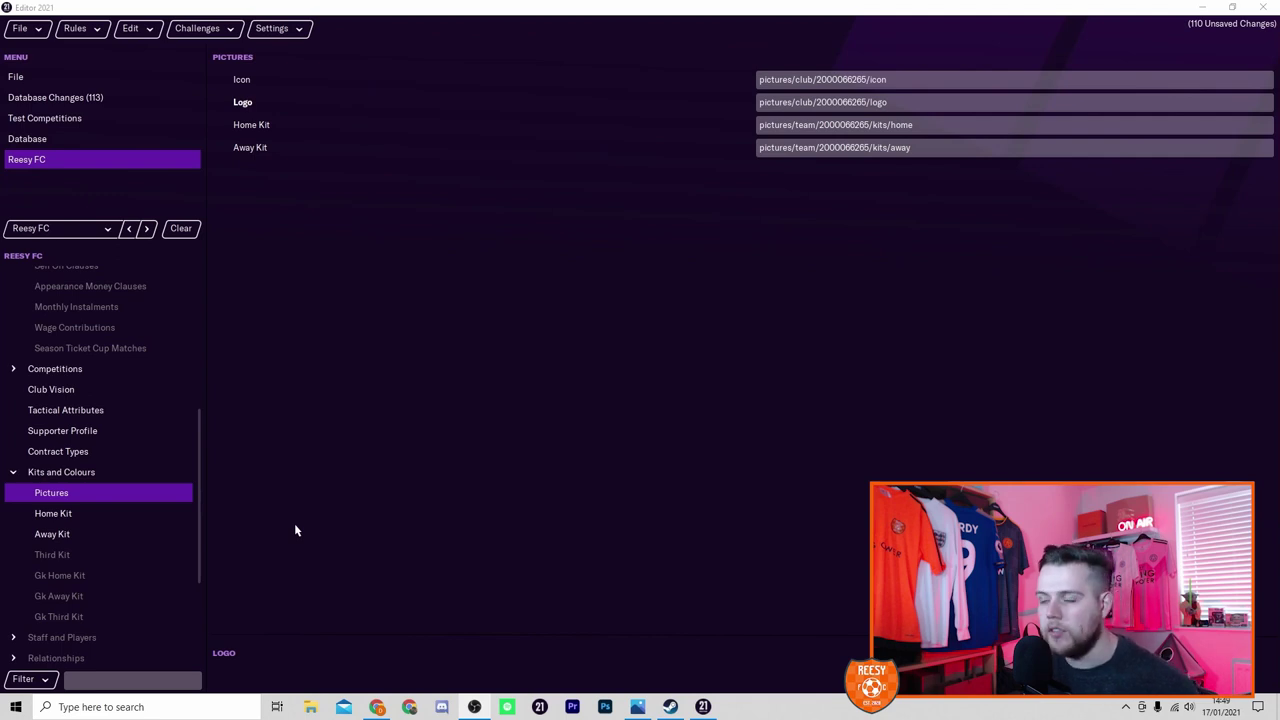
click(119, 515)
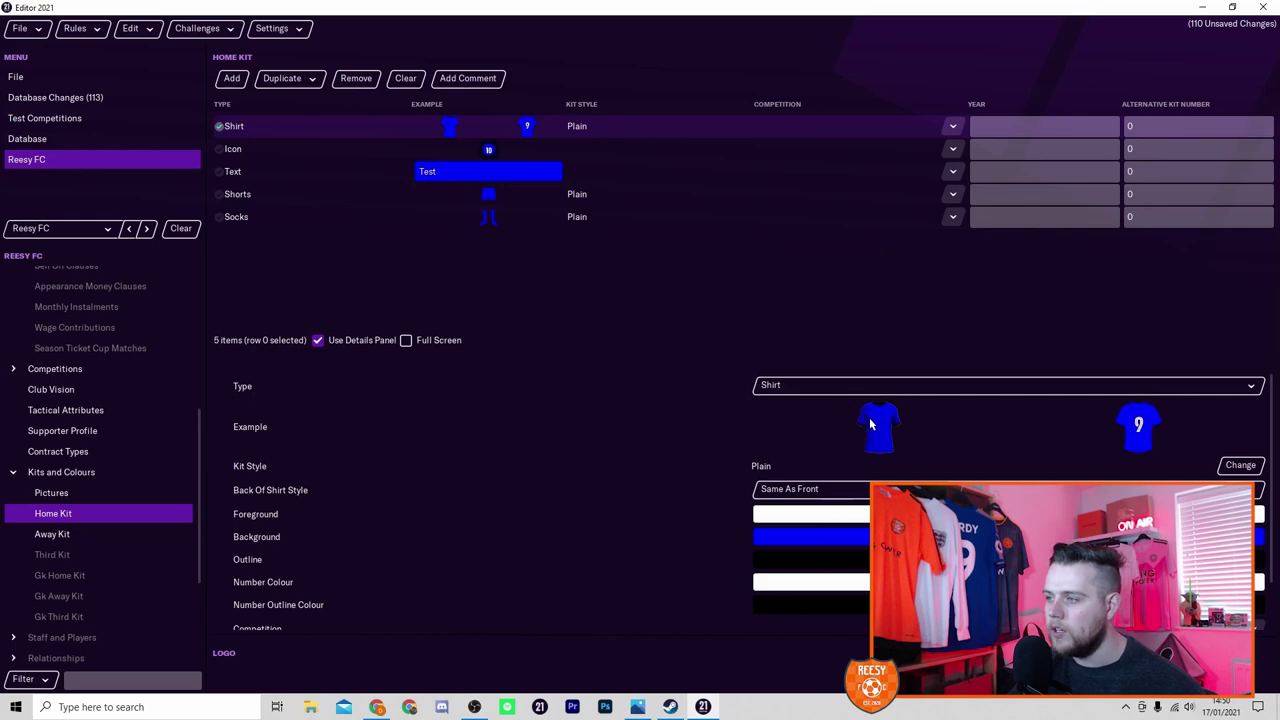
click(1240, 466)
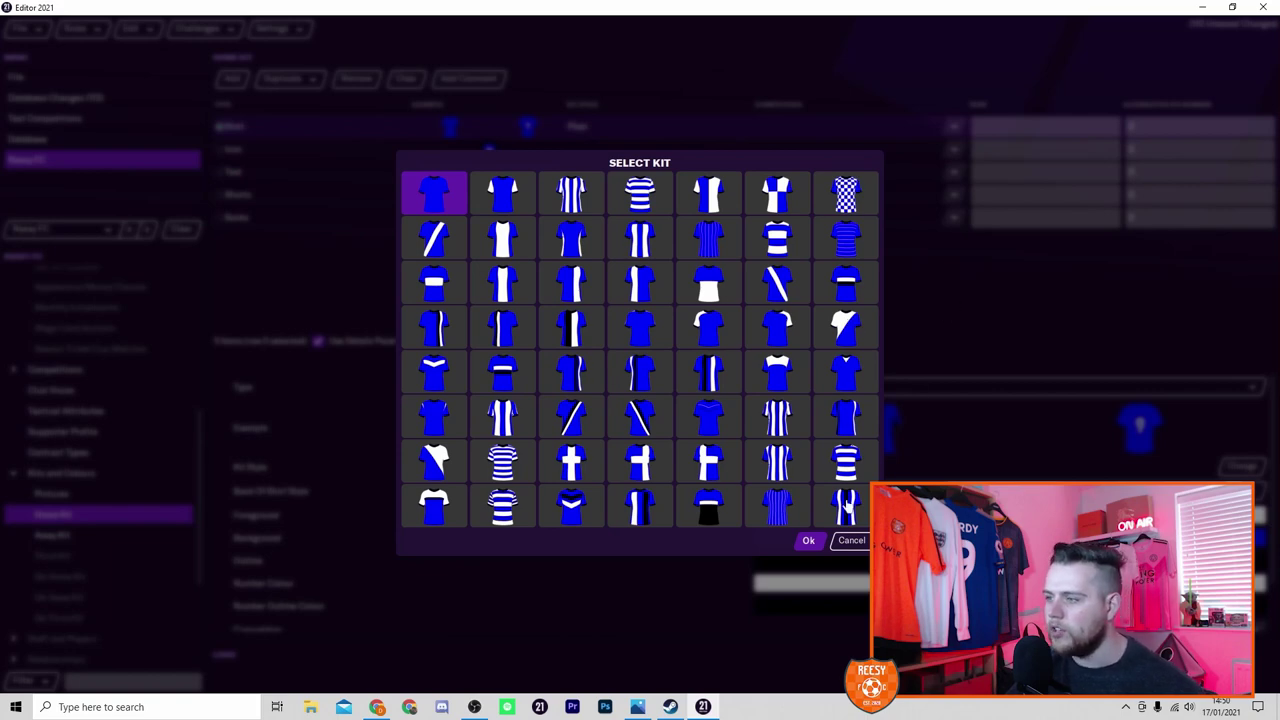
click(810, 540)
- Set the home shirt's foreground colour to orange-red
click(857, 522)
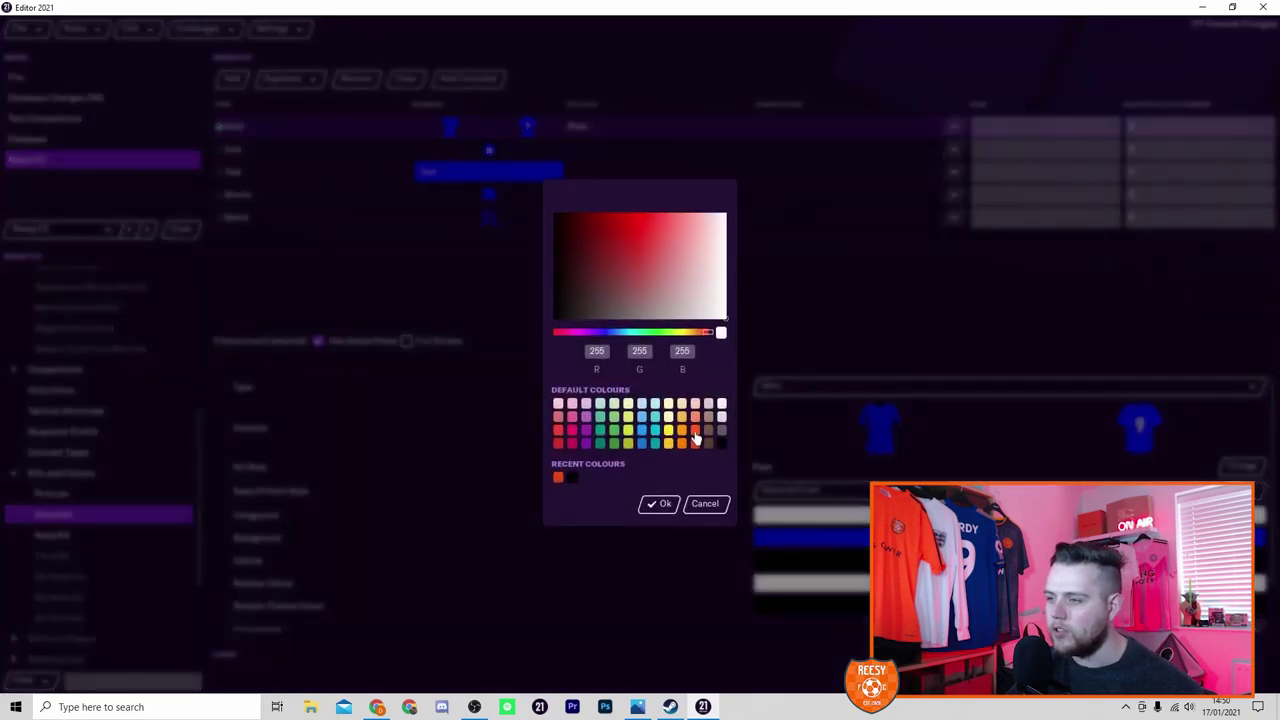
click(698, 439)
- Try a black background with a white outline on the home shirt
click(757, 531)
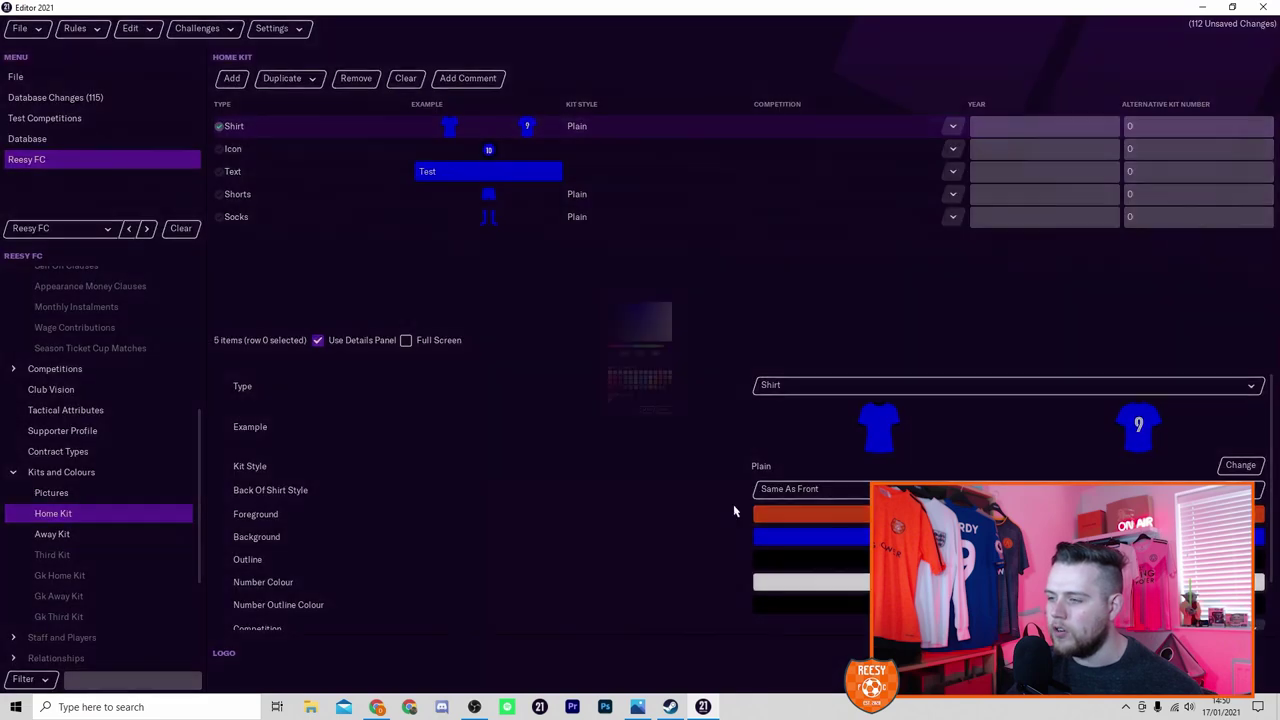
click(571, 478)
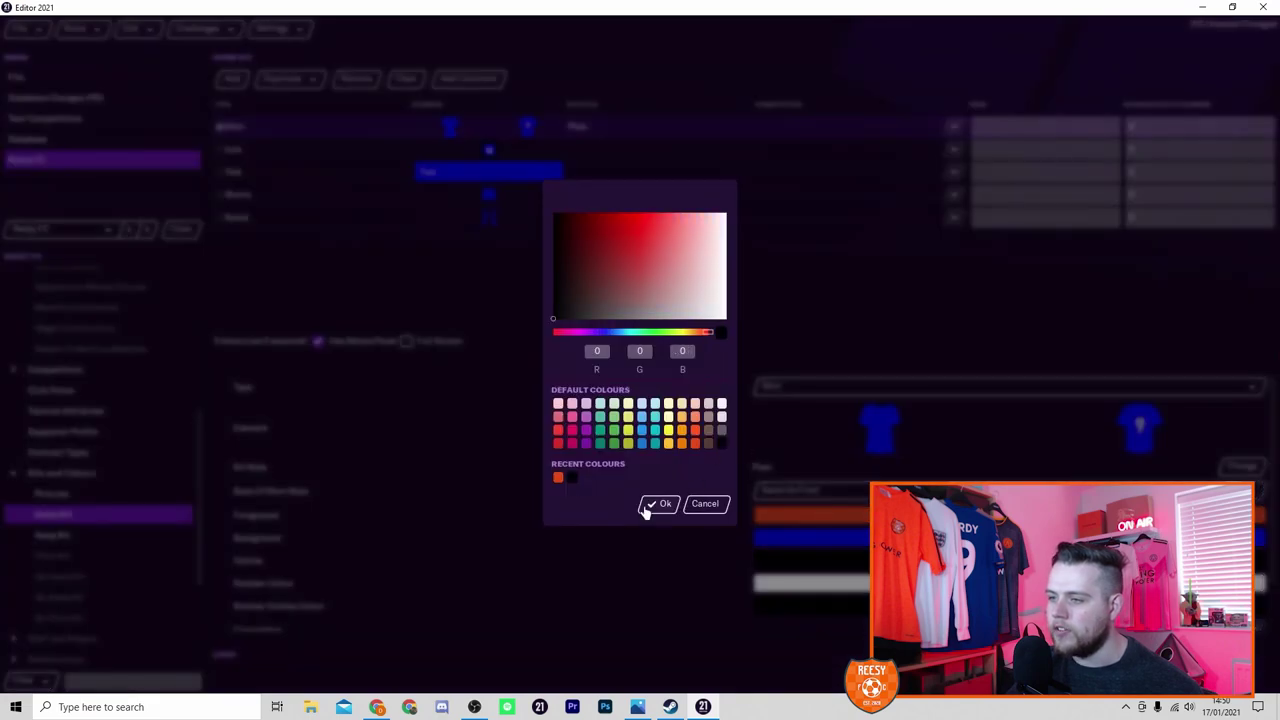
click(655, 504)
click(800, 580)
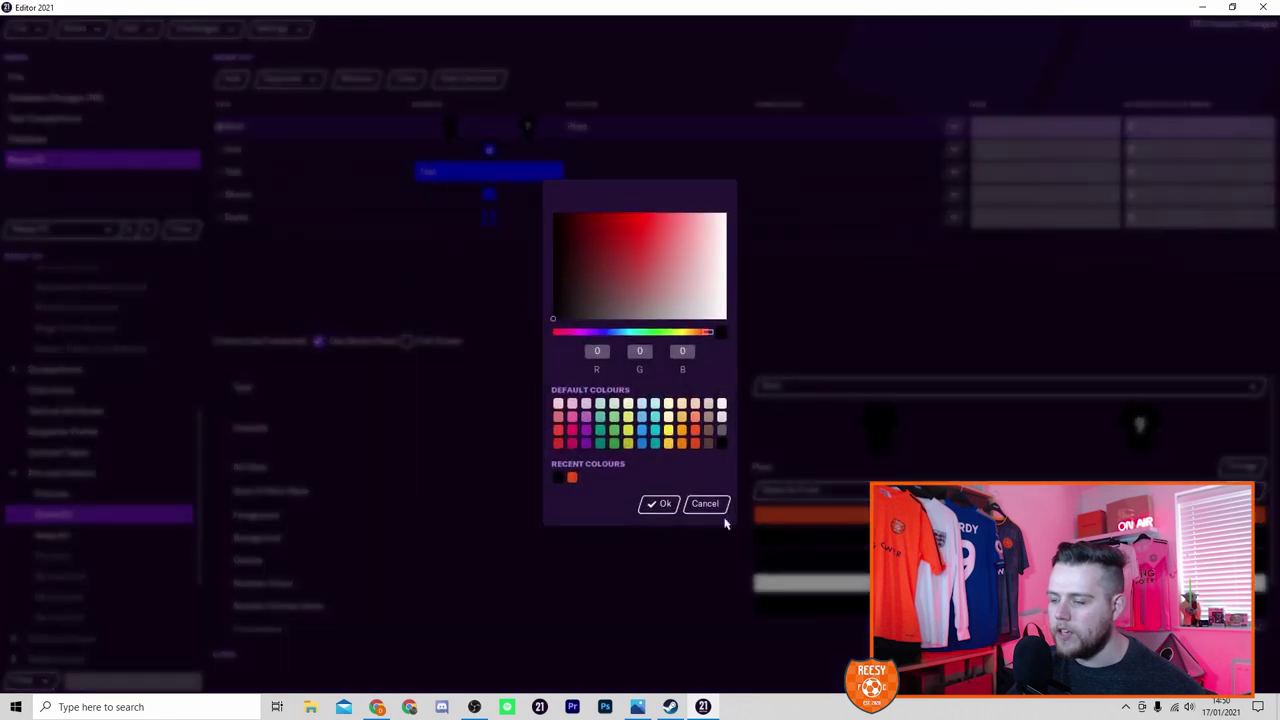
click(664, 503)
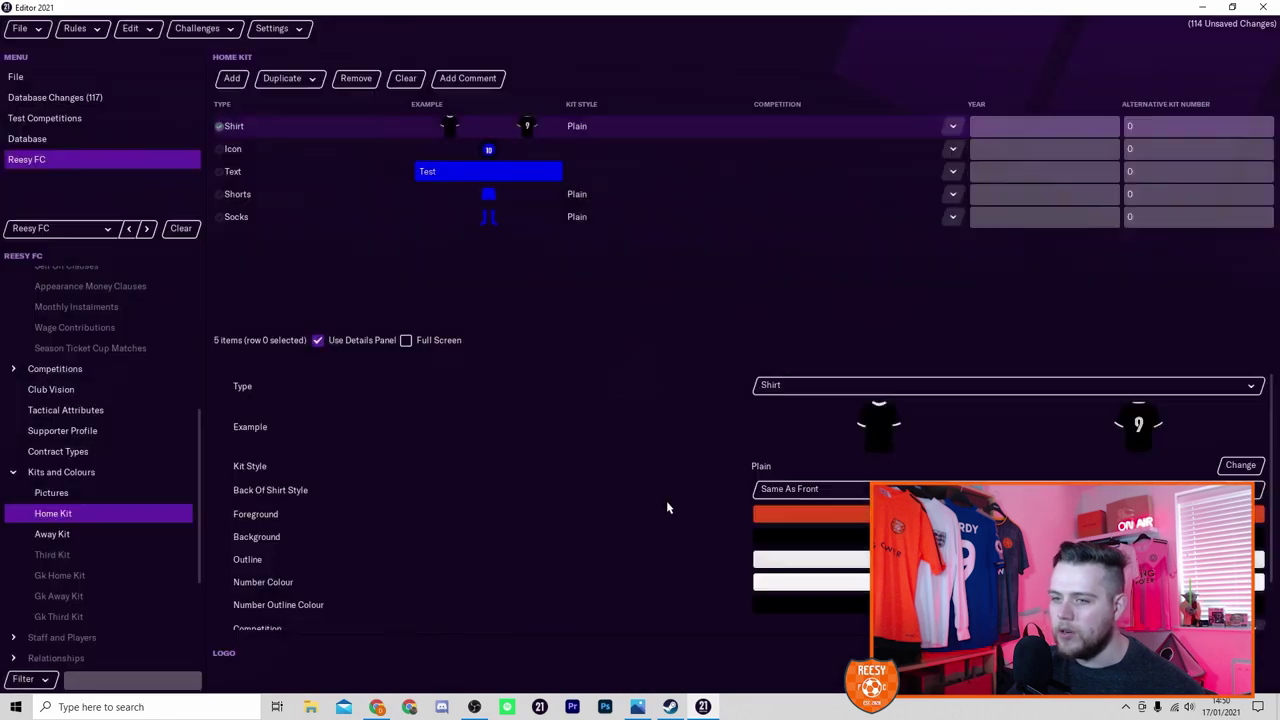
- Set the home shirt's background colour to the recently used orange-red and its outline to black
scroll(666, 503, down, 1)
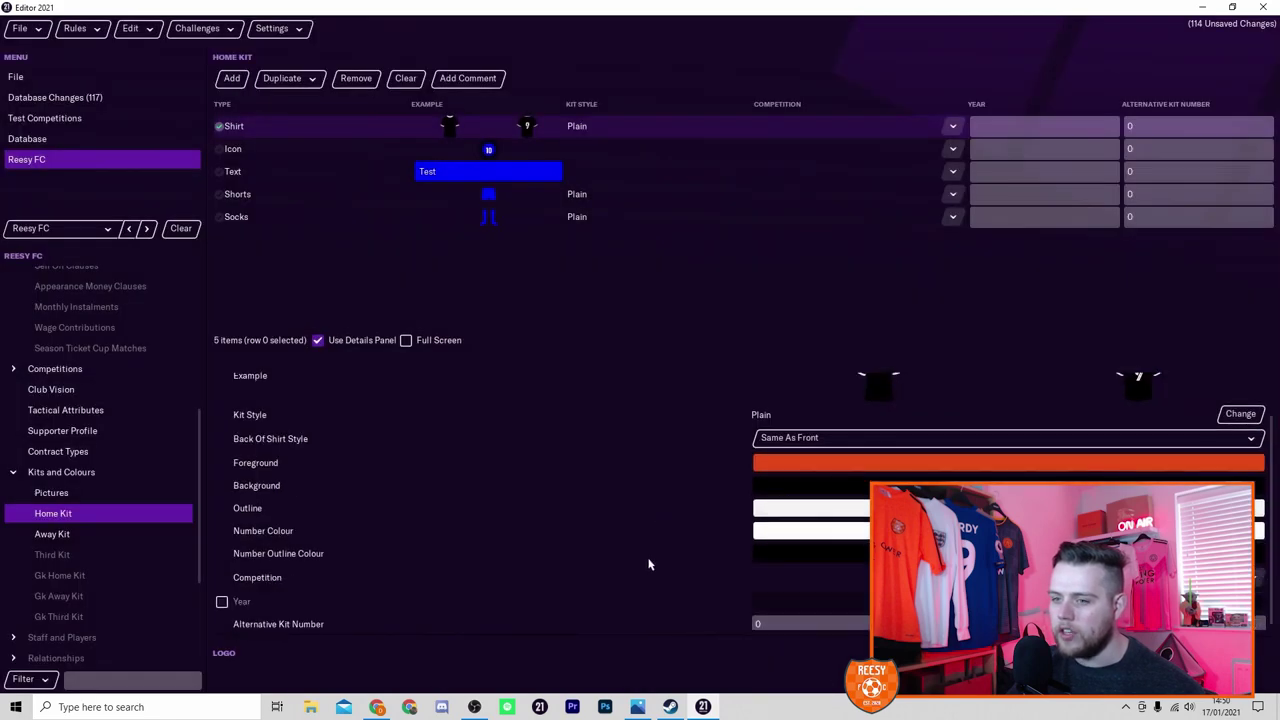
click(811, 487)
click(586, 477)
click(659, 503)
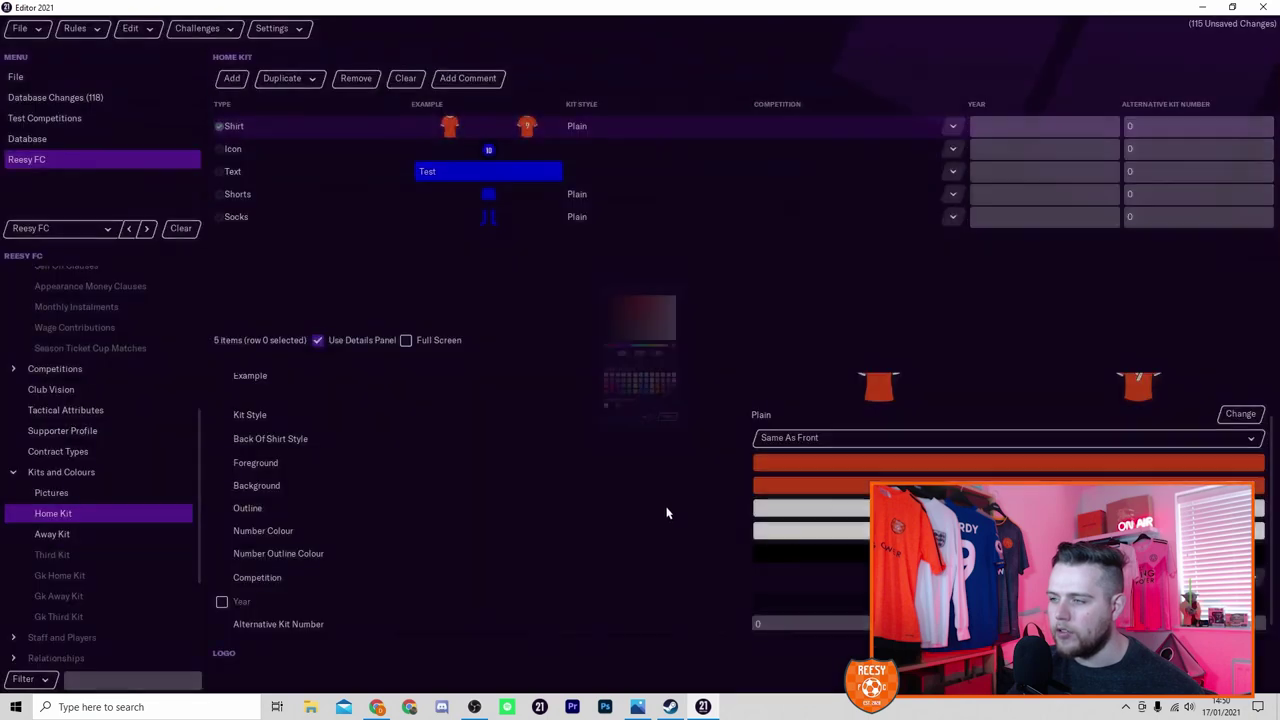
click(784, 560)
click(588, 480)
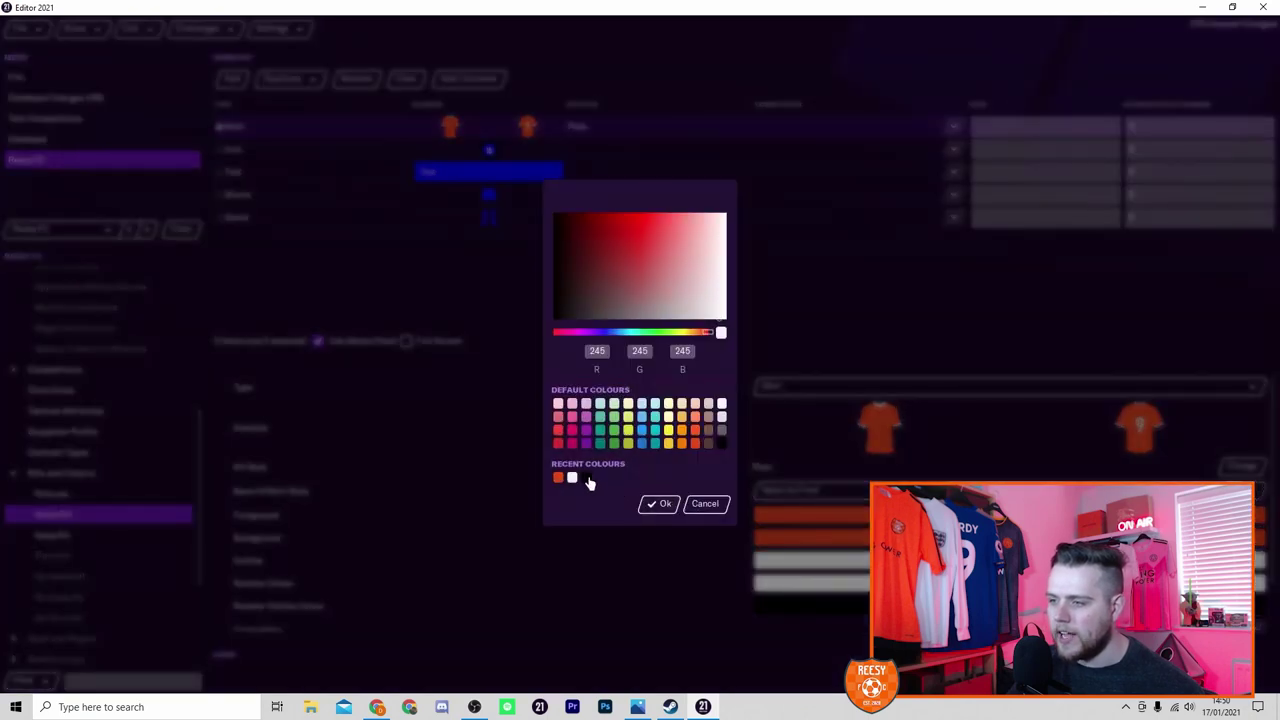
click(656, 504)
- Set the background colour of the home kit's icon to the same orange-red as the shirt
scroll(777, 467, down, 2)
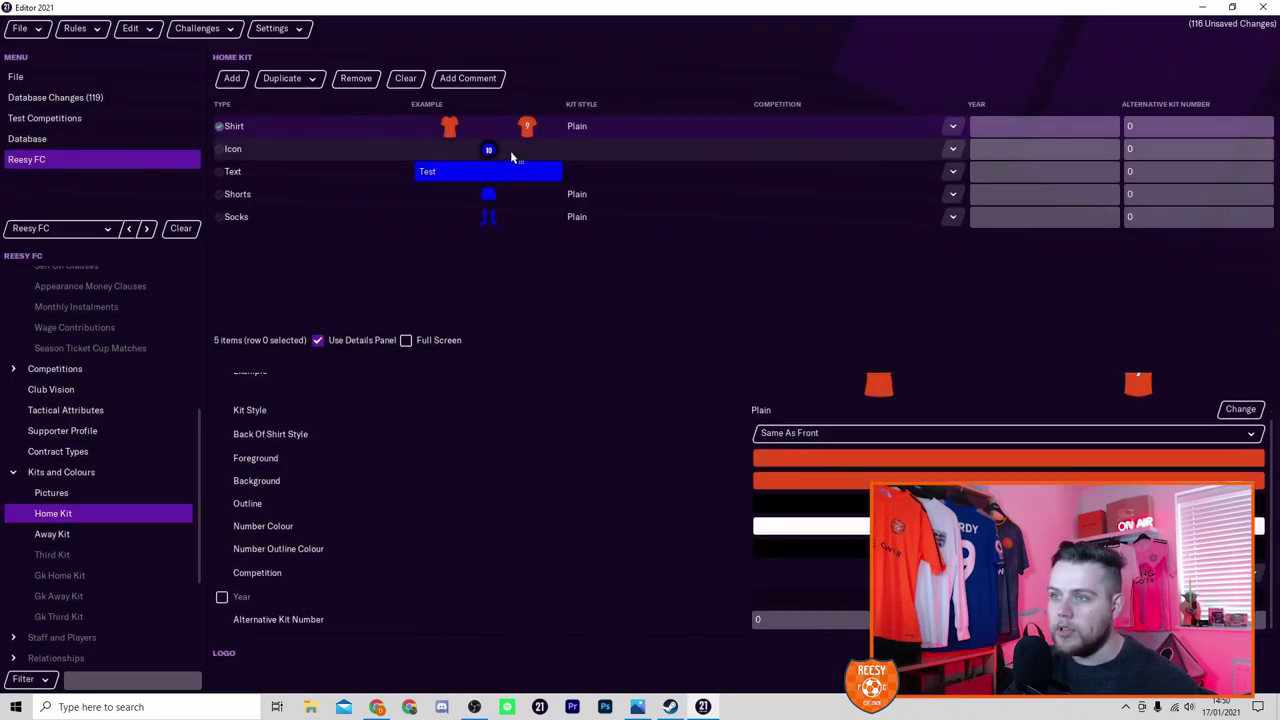
click(510, 150)
click(800, 435)
click(572, 478)
click(659, 503)
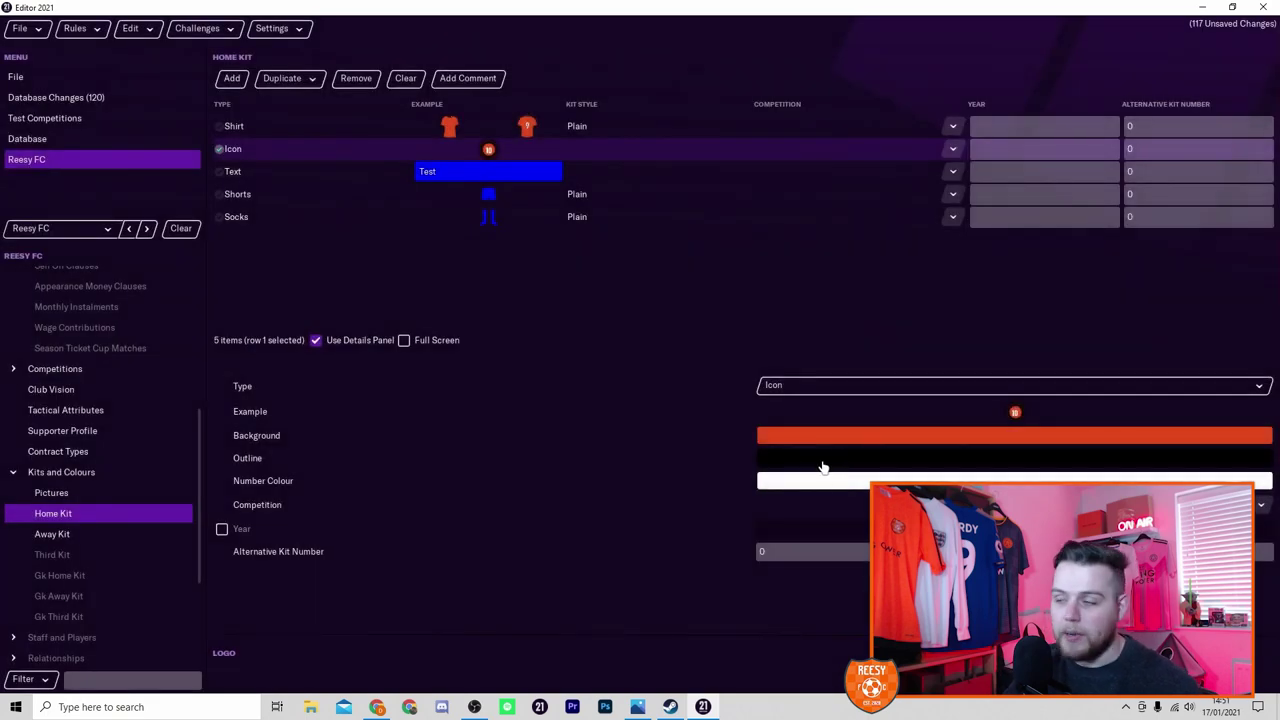
- Change the home kit text's background colour to the recently used orange-red
click(360, 180)
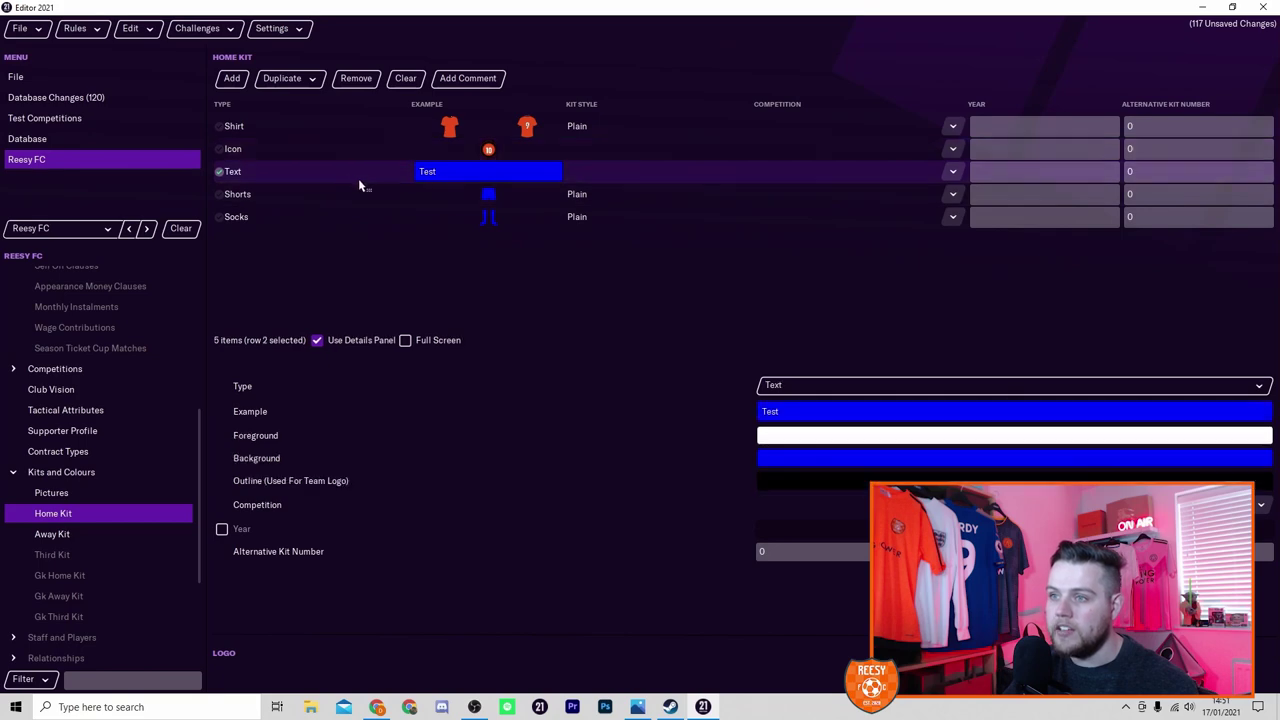
click(808, 458)
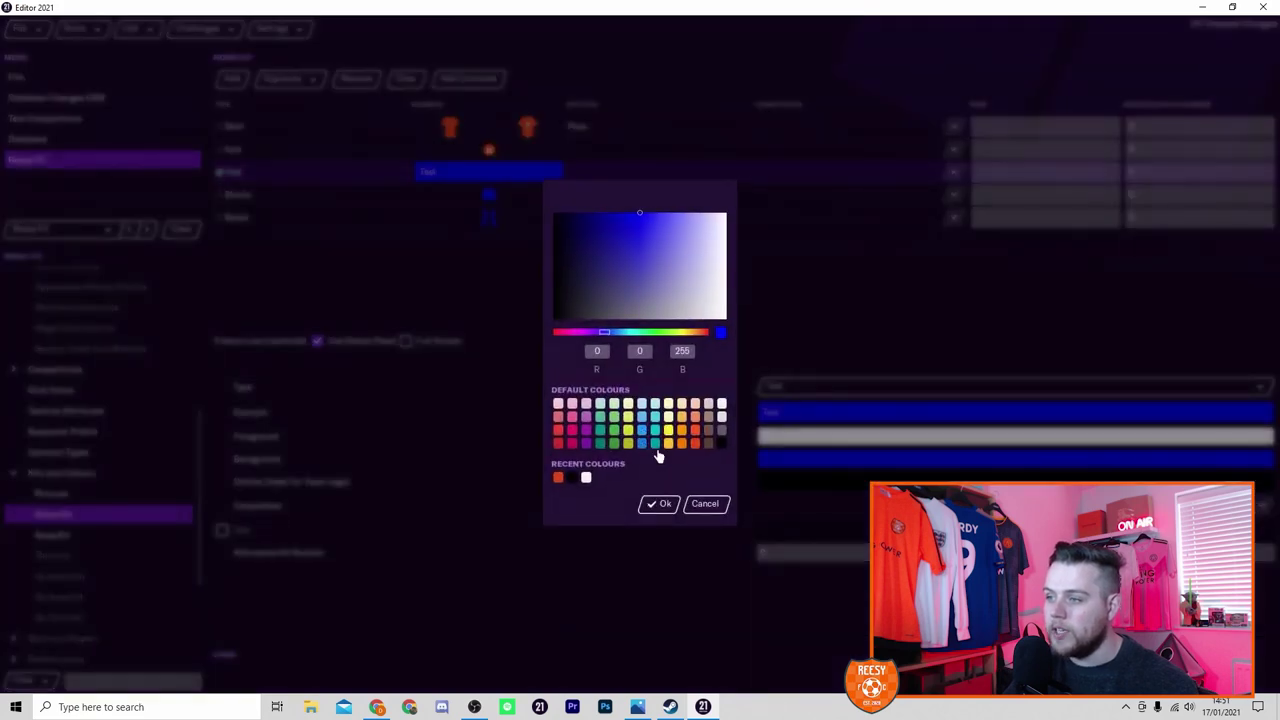
click(557, 477)
click(660, 503)
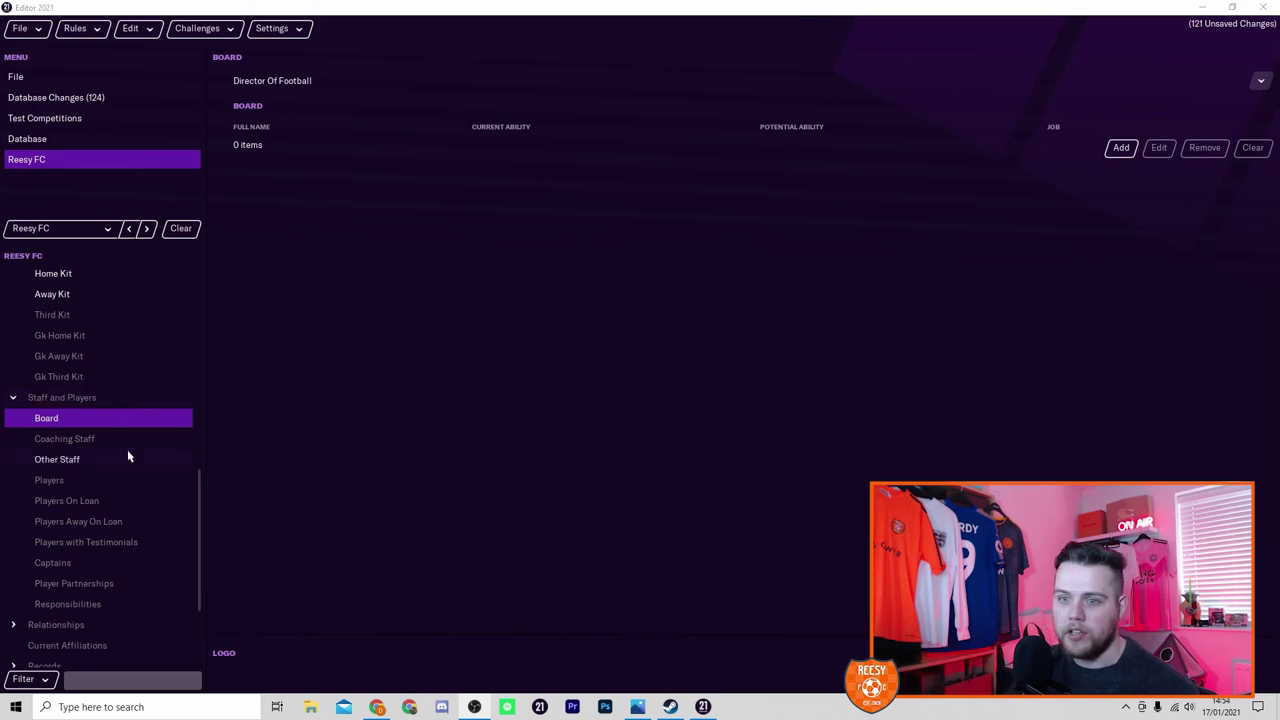
- Search for the player Jamie Vardy by name and add him to the club's players
click(49, 481)
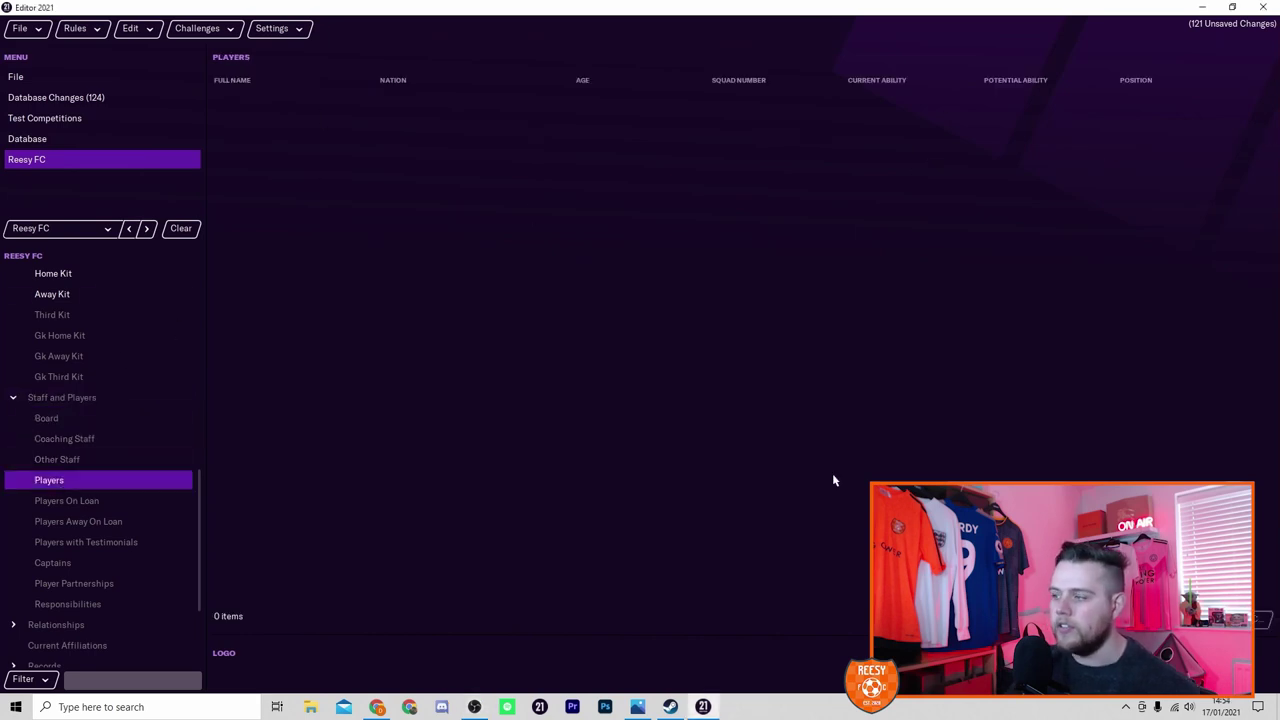
key(ctrl+f)
click(709, 235)
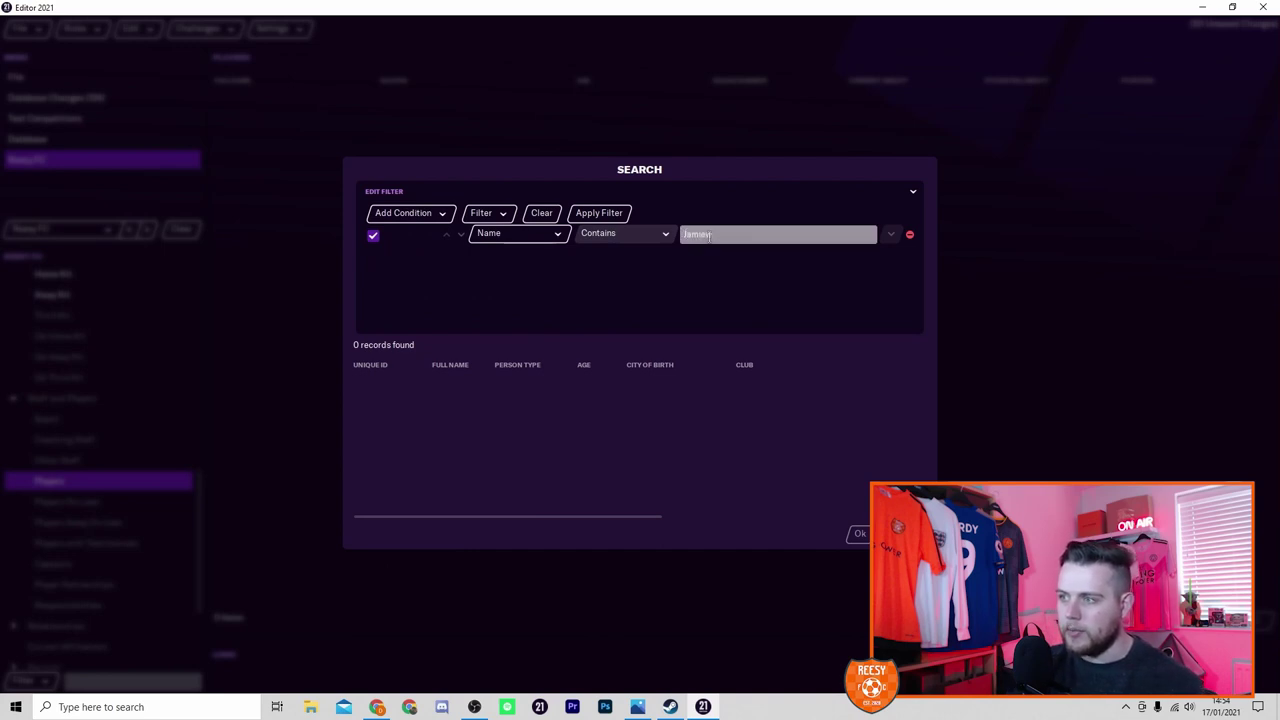
text(Jamie Var)
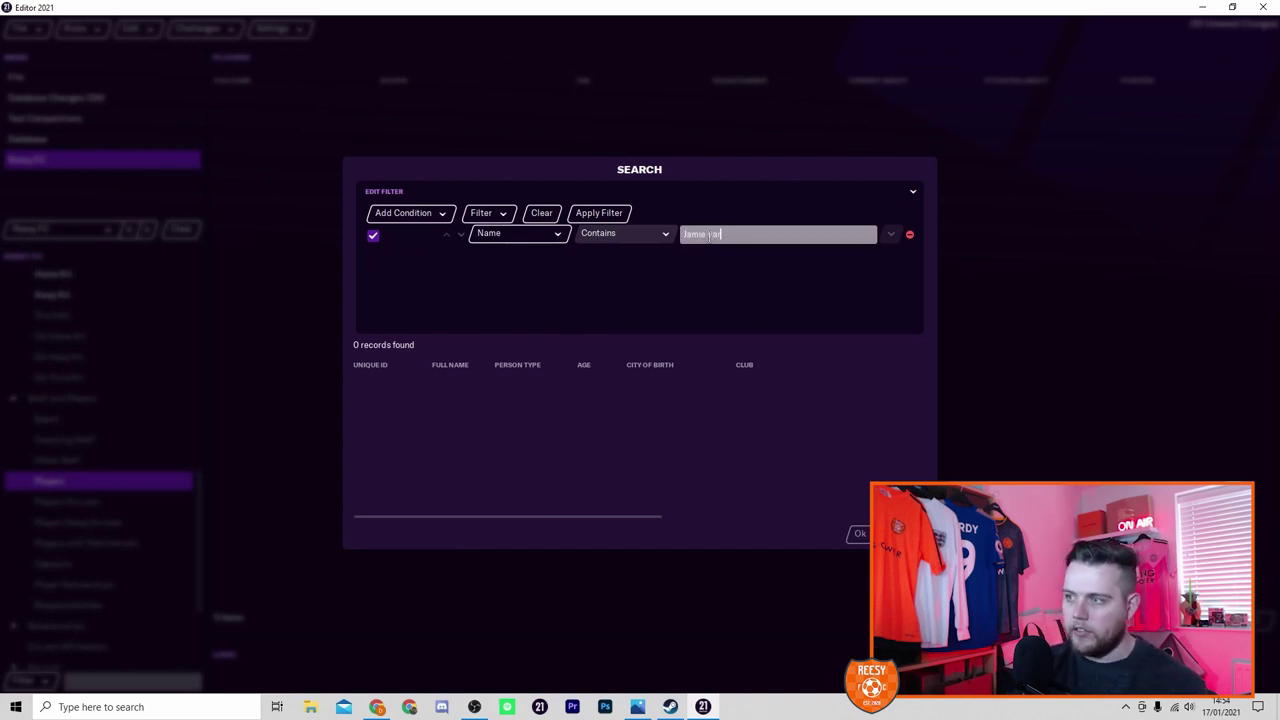
text(dy)
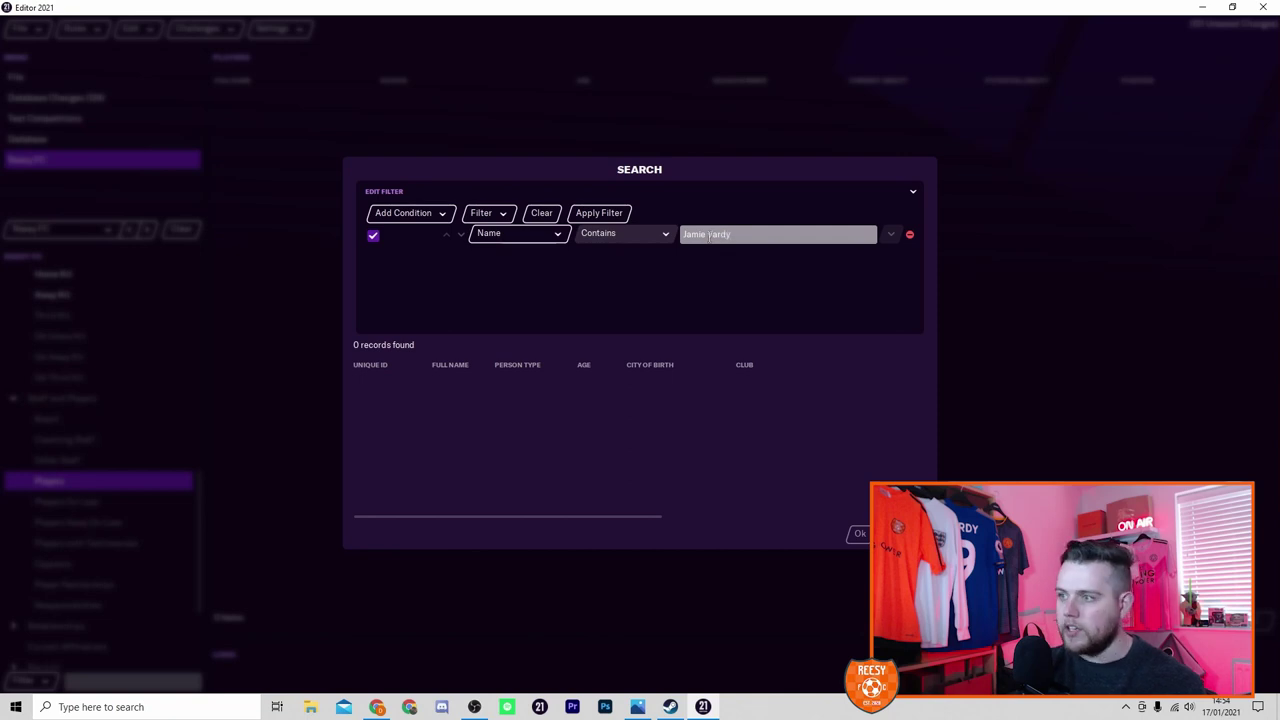
click(714, 263)
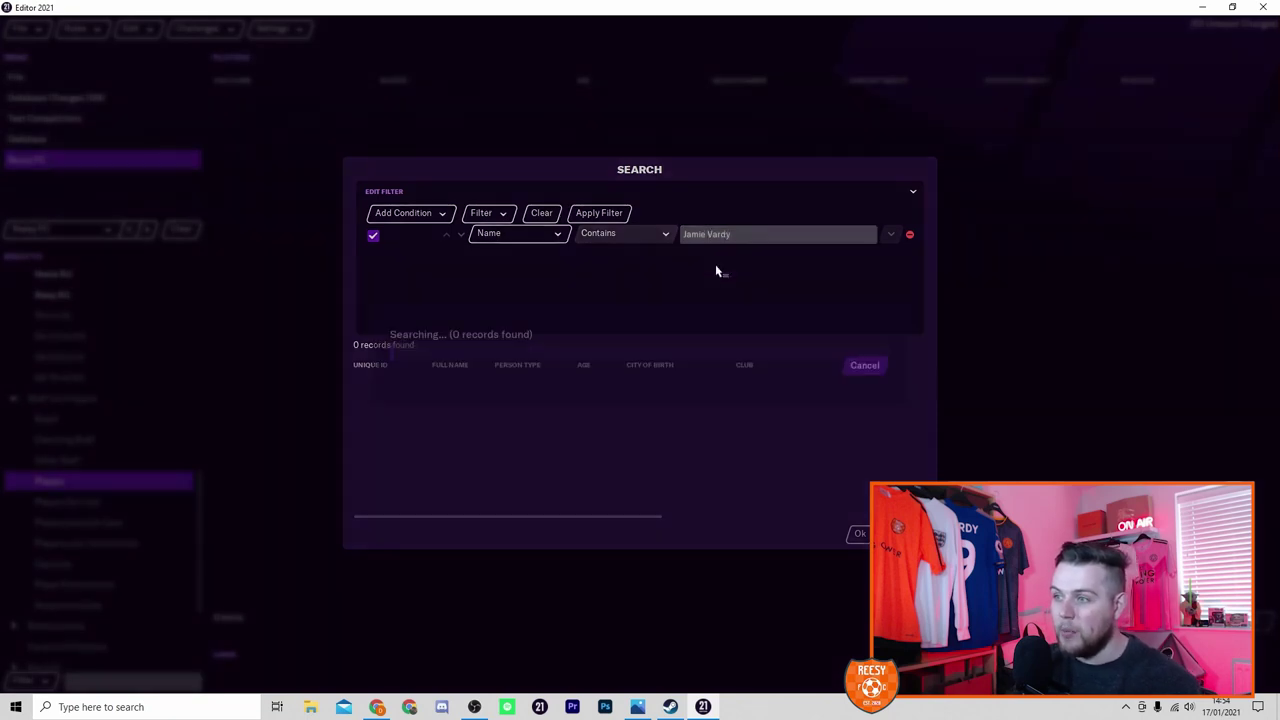
click(535, 387)
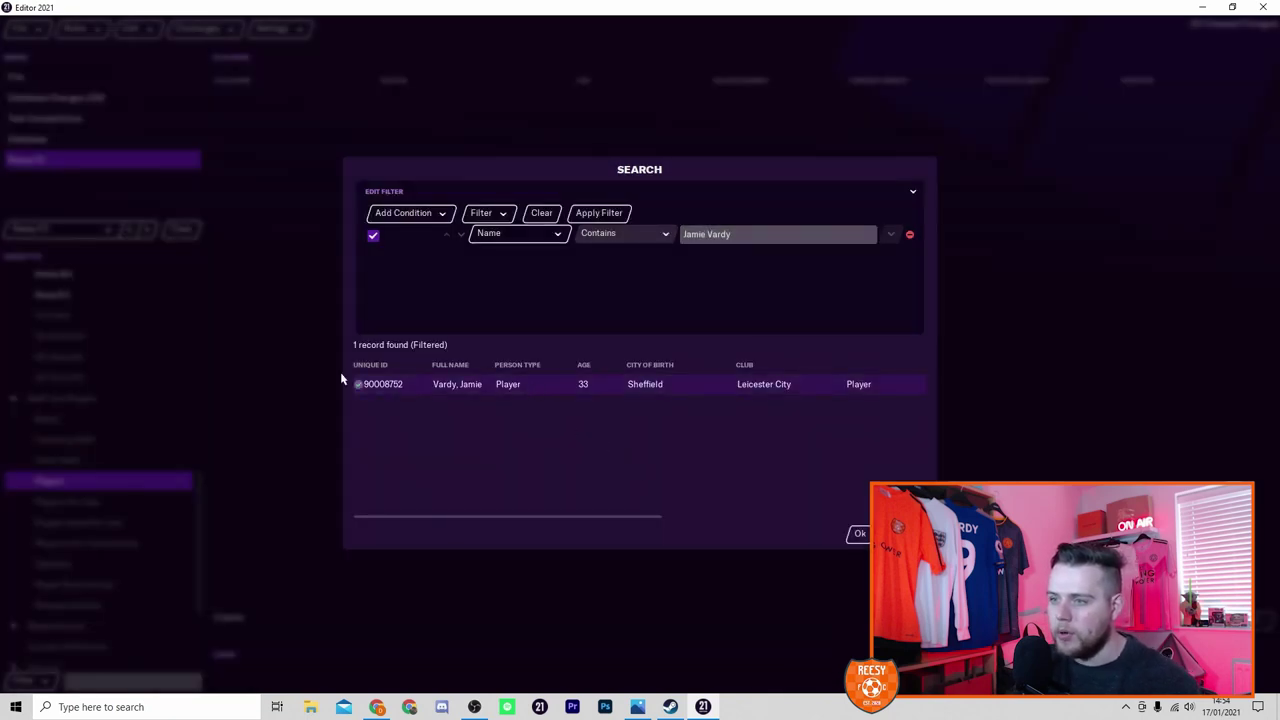
click(857, 533)
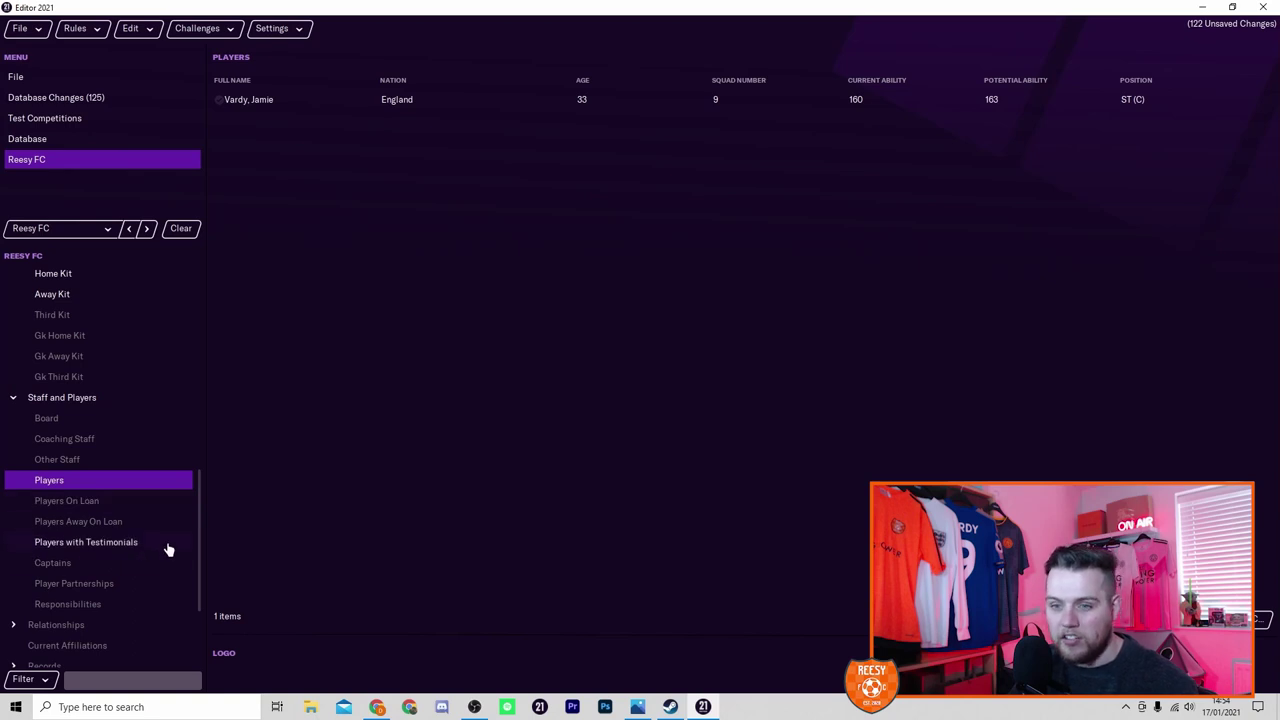
- Look through the club's Board, Coaching Staff, Other Staff and Players sections
click(106, 421)
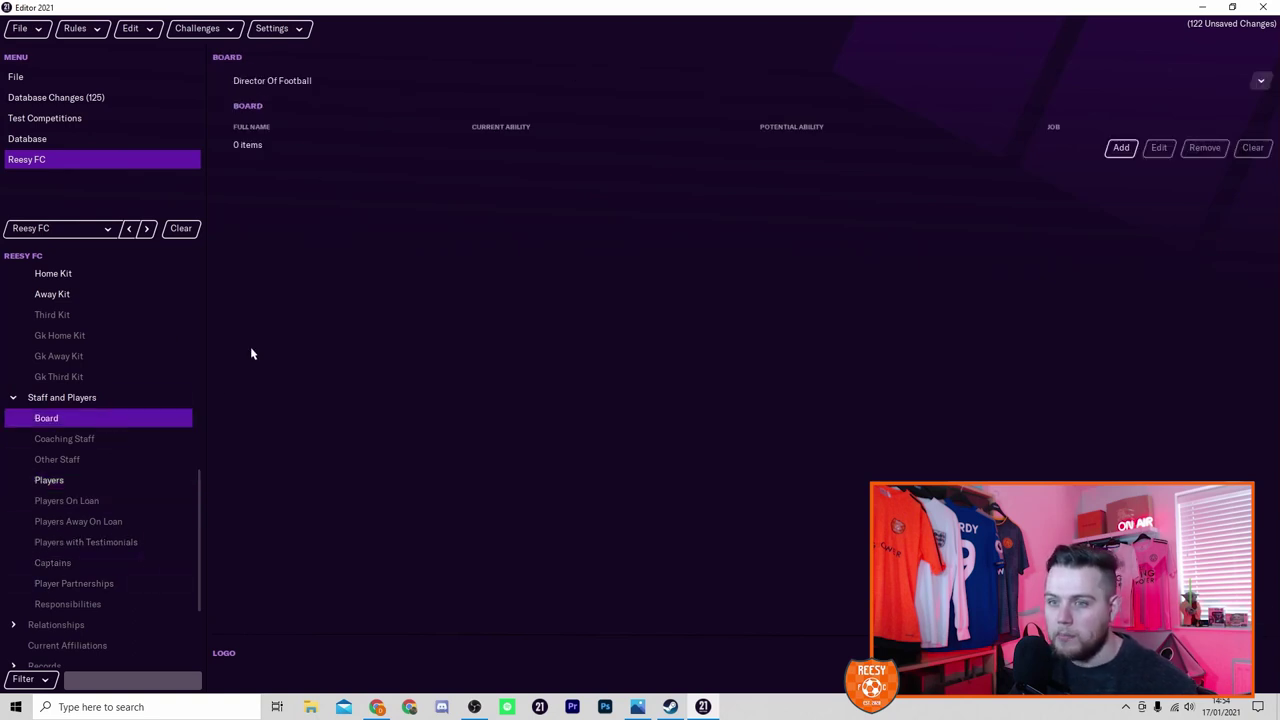
click(140, 440)
click(103, 463)
click(100, 482)
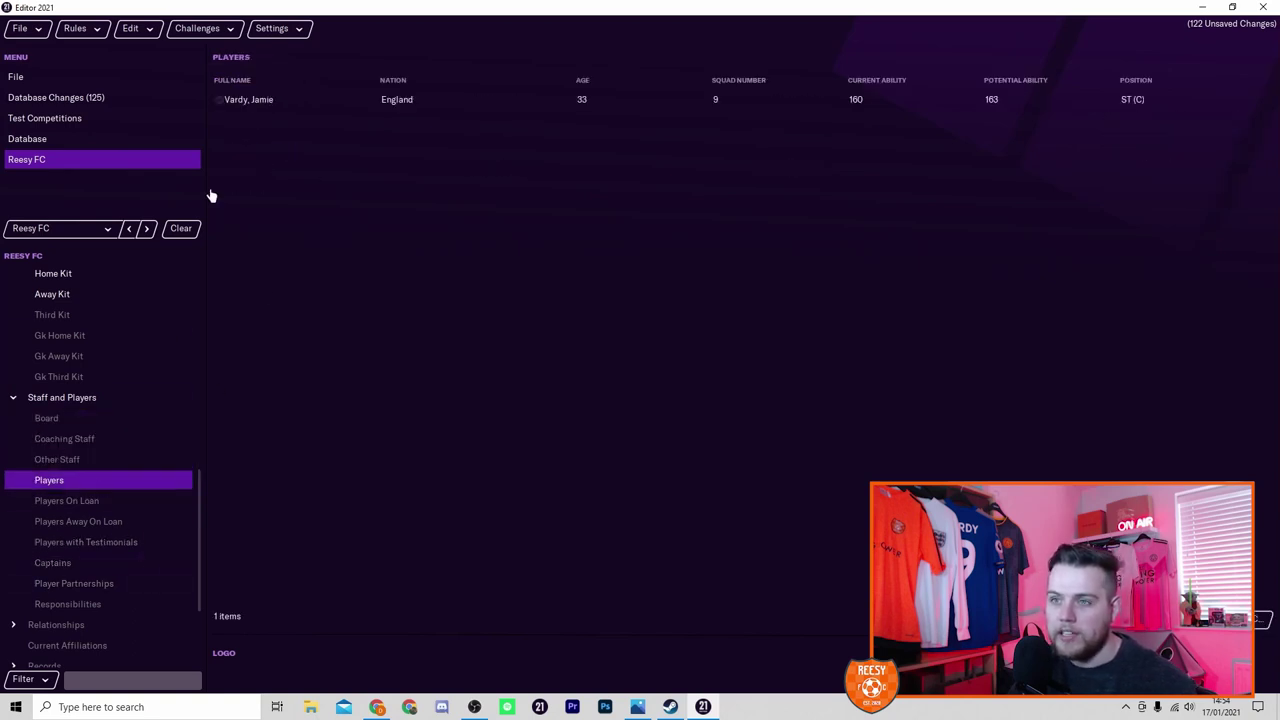
scroll(128, 524, down, 2)
scroll(128, 524, up, 2)
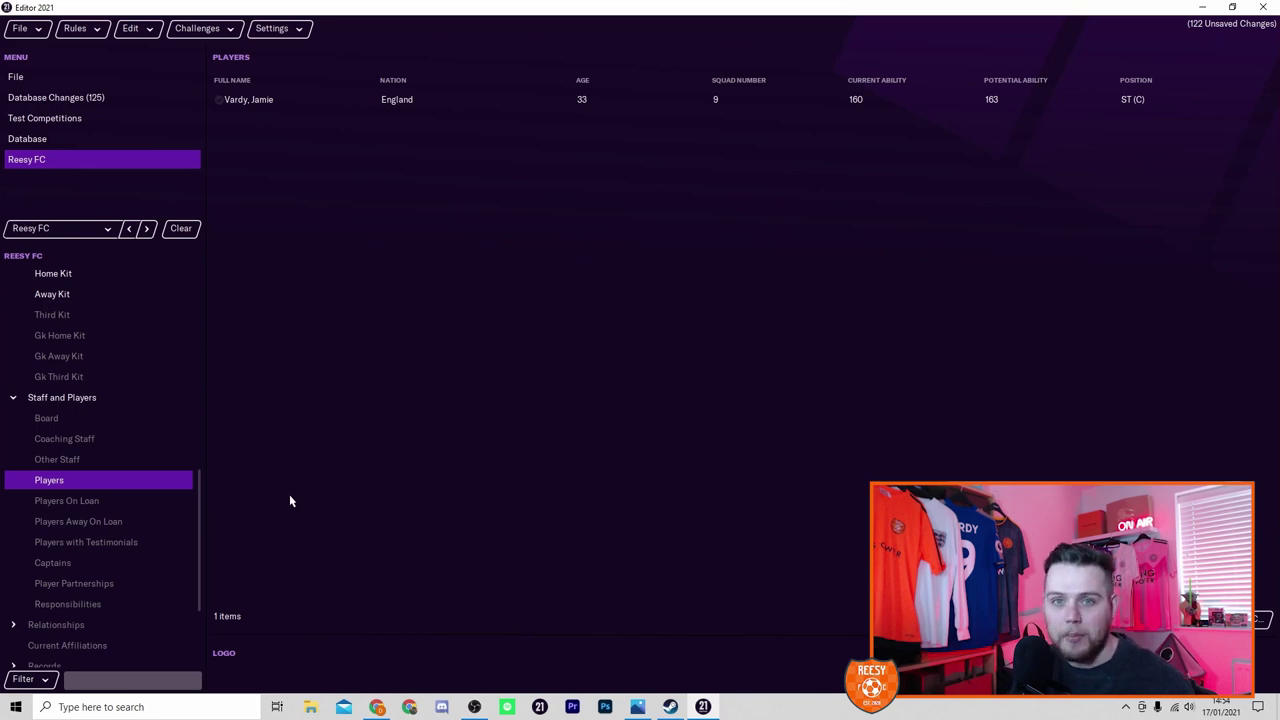
- Add Chelsea as a rival club, keeping the level at 100 and the reason as Local
click(56, 624)
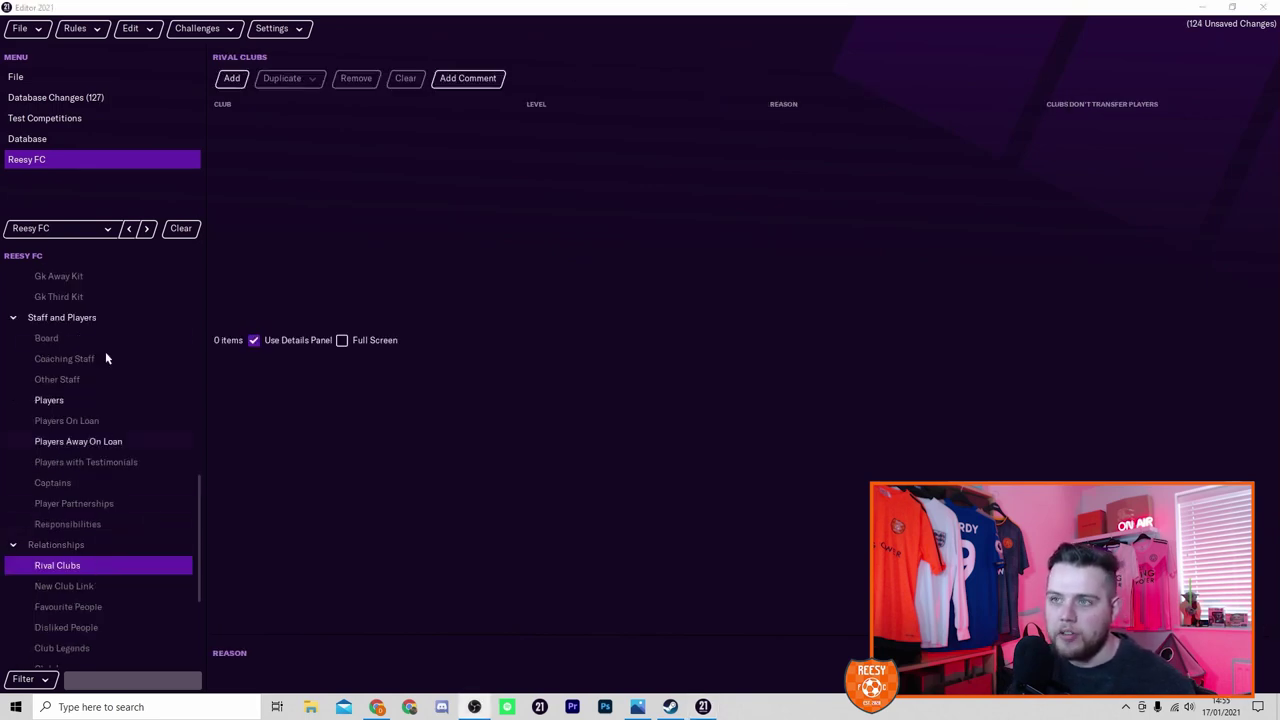
scroll(90, 555, down, 2)
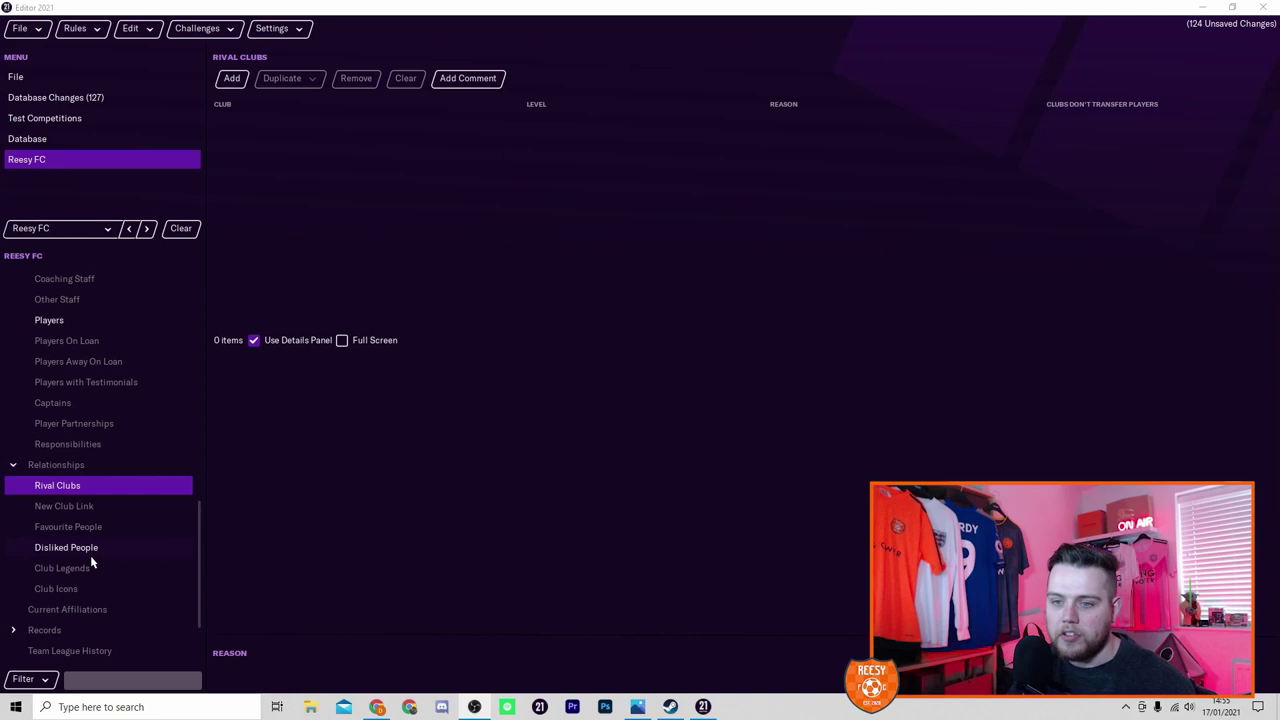
click(231, 78)
click(511, 127)
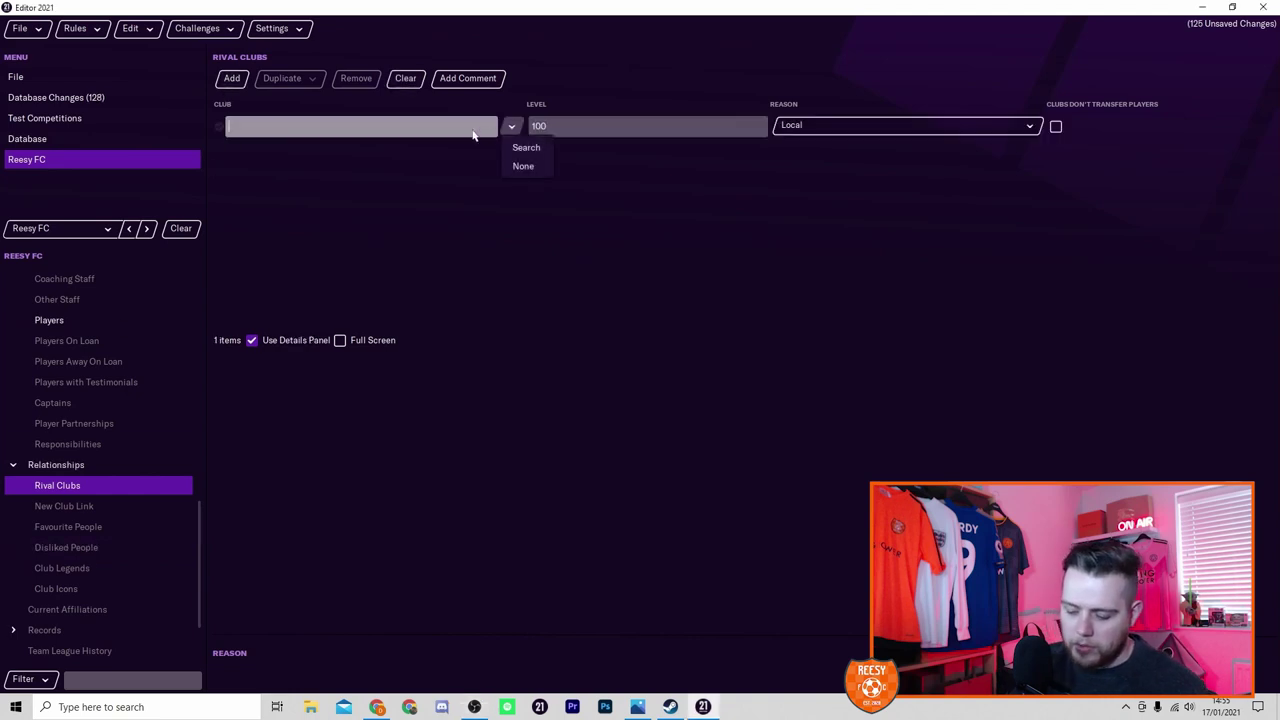
text(chelsea)
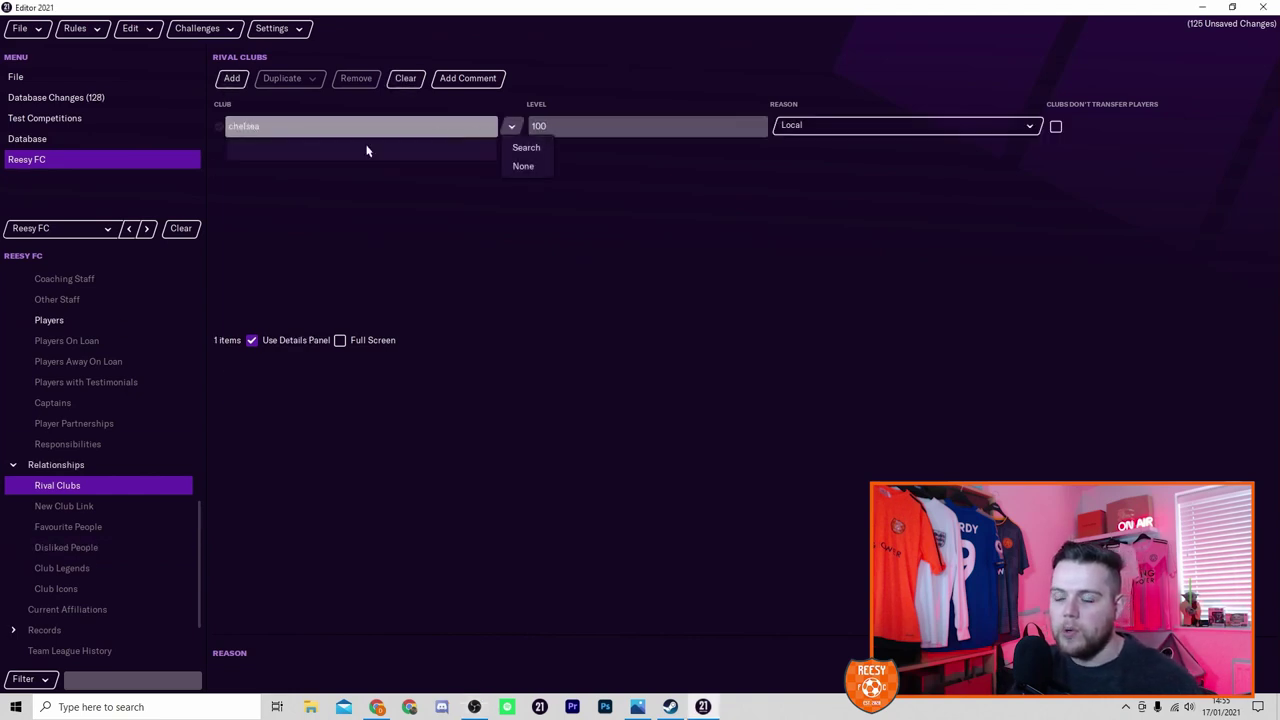
click(300, 156)
click(560, 168)
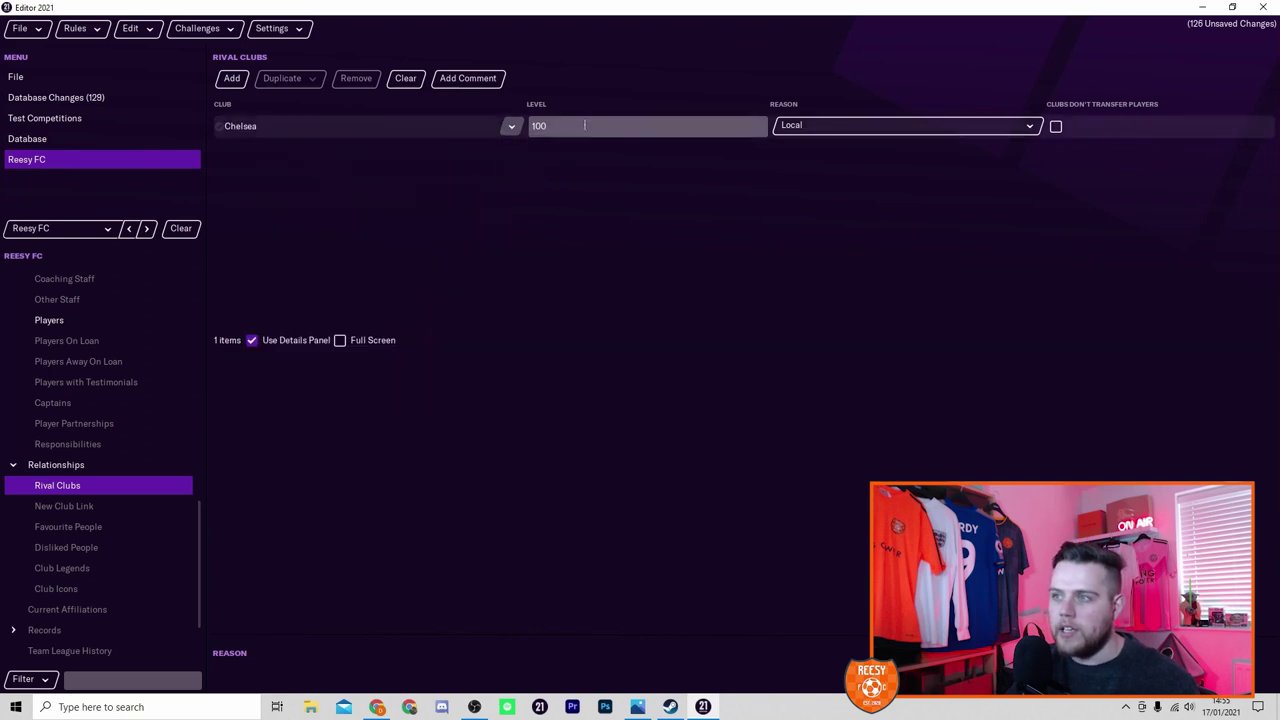
click(556, 126)
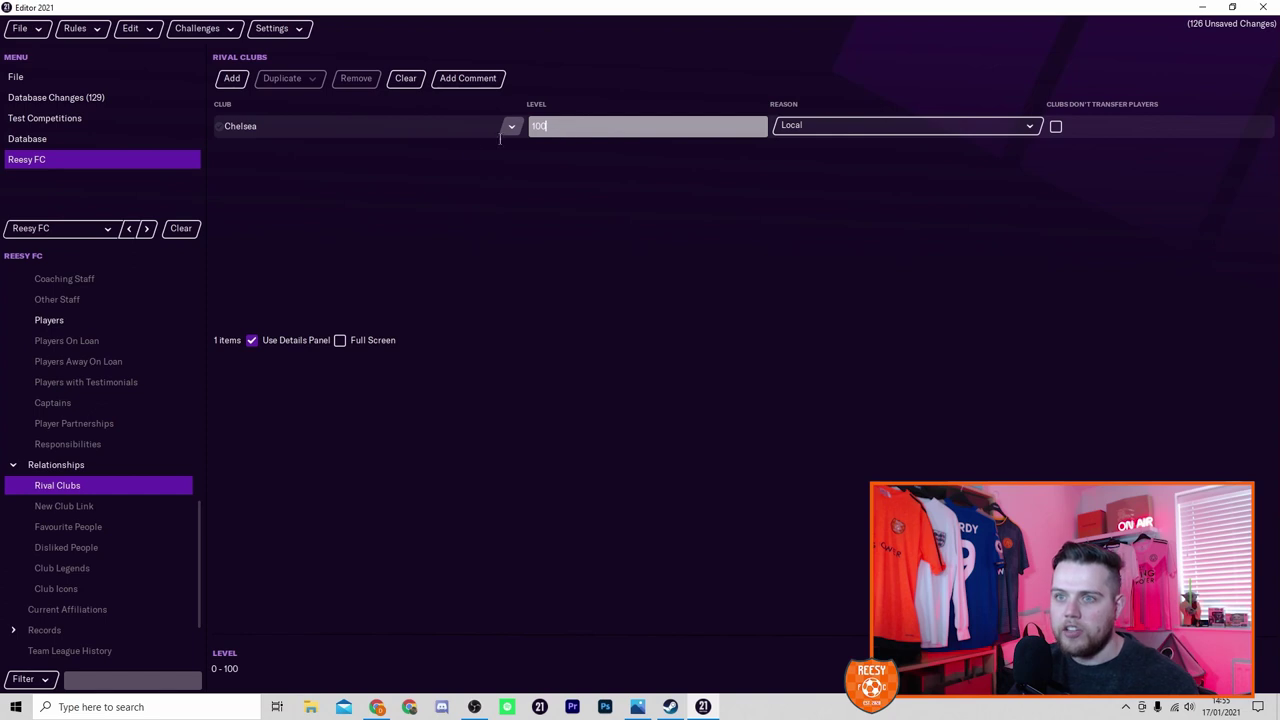
- Add Arsenal as a second rival club with a level of 50
click(231, 78)
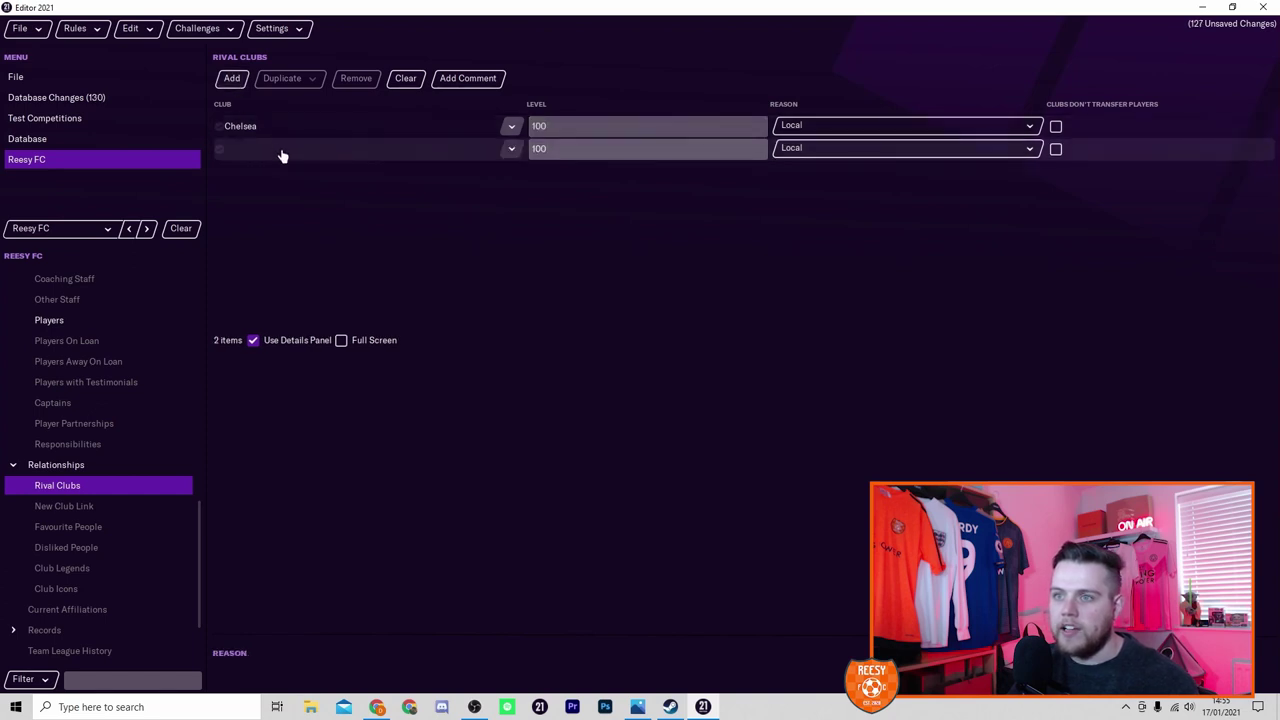
click(511, 148)
click(523, 166)
click(566, 150)
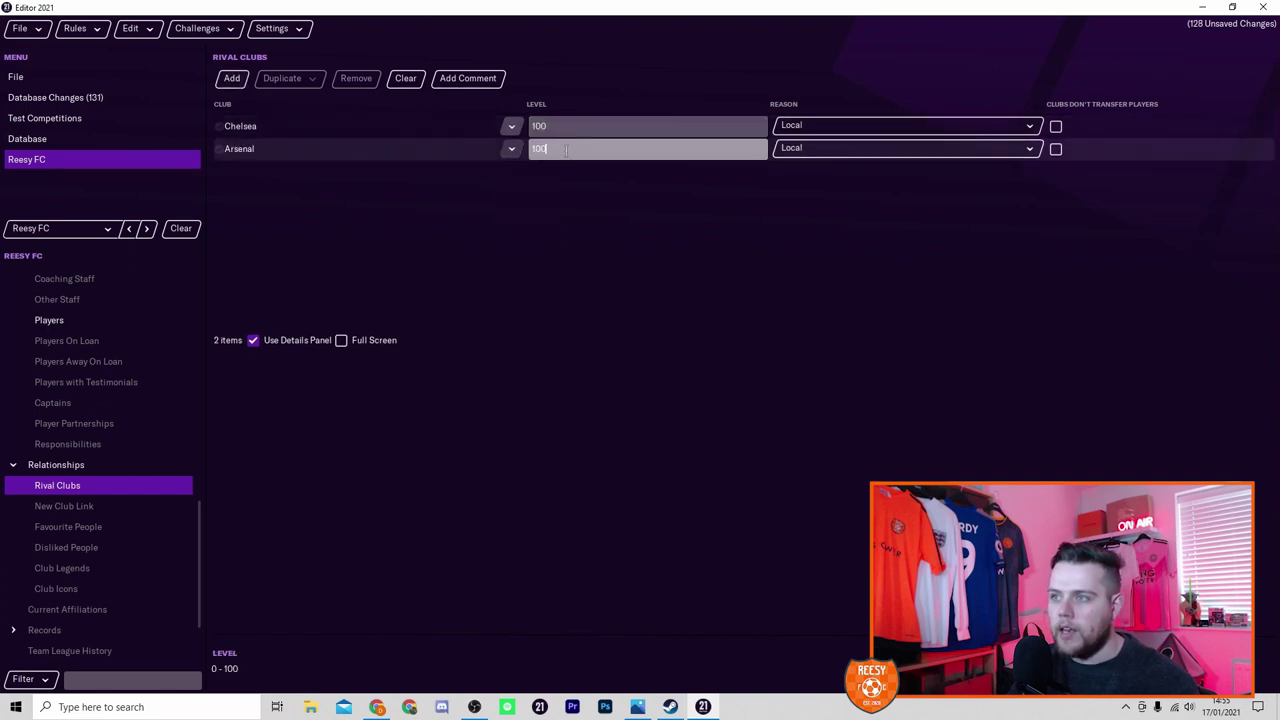
text(50)
key(Return)
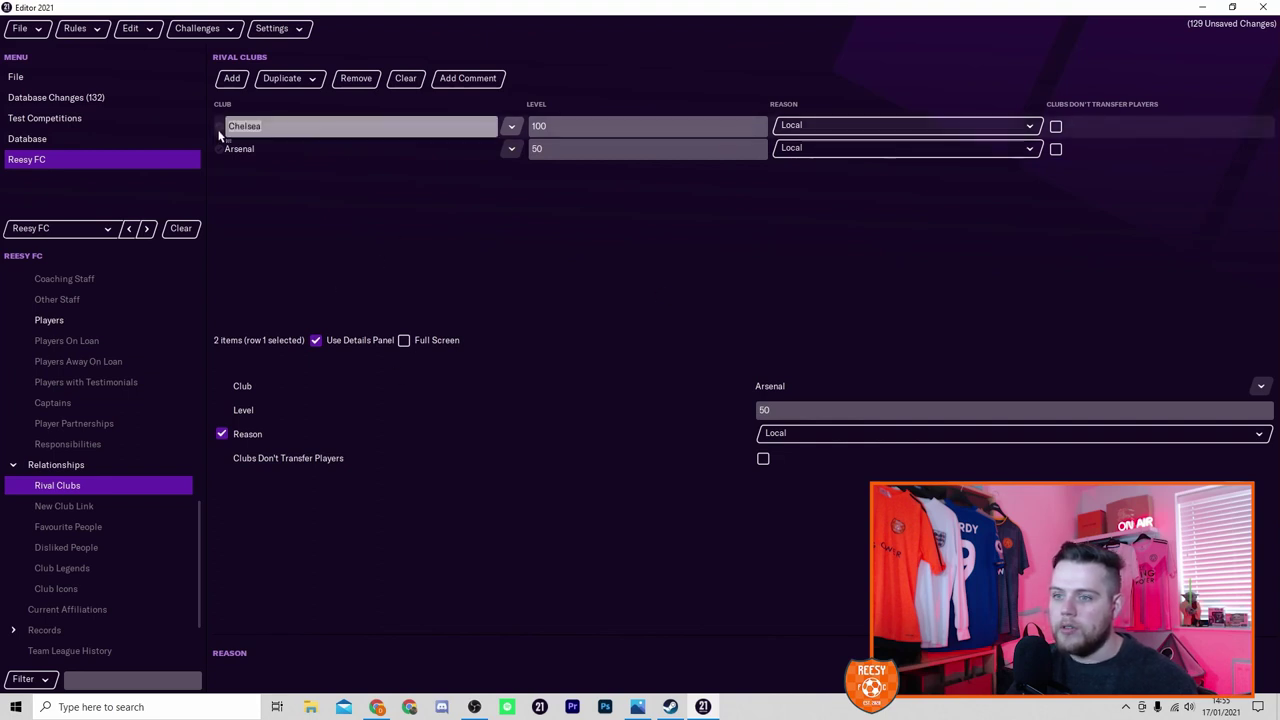
- Add Jamie Vardy to the club's favourite people, keeping the level at 100 and the reason as Player
click(110, 537)
click(233, 85)
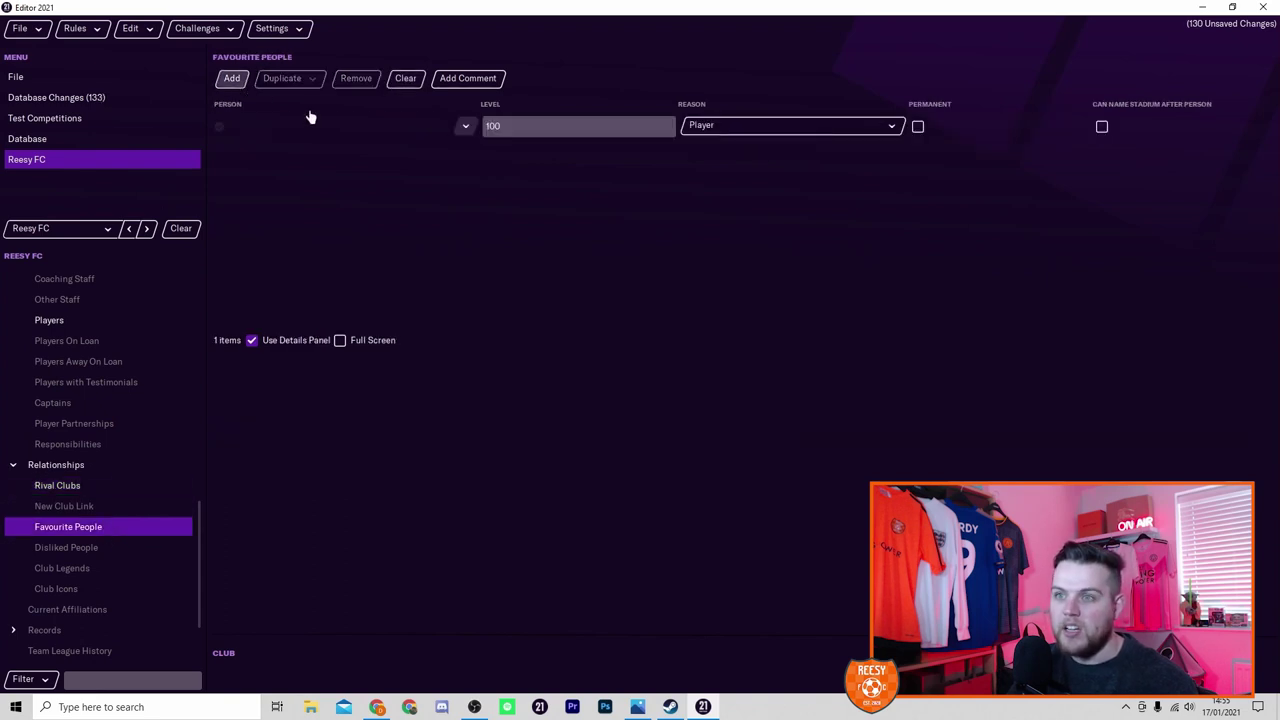
click(380, 140)
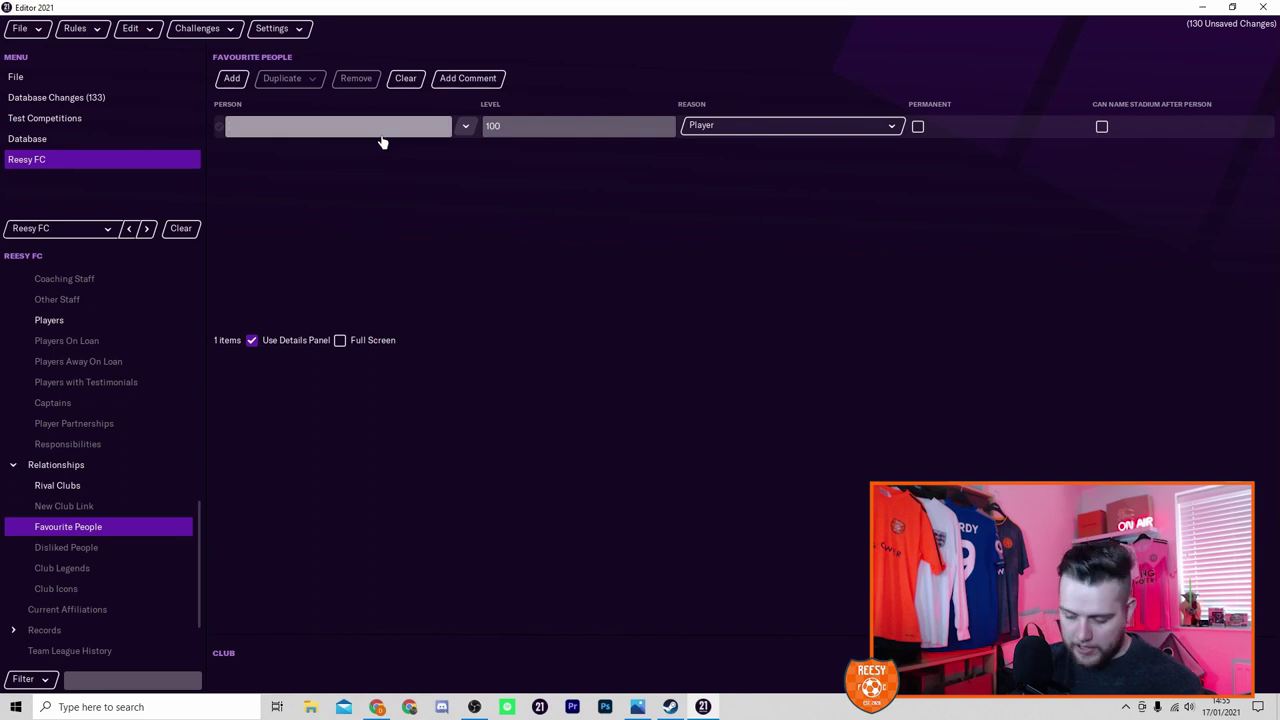
text(Jame)
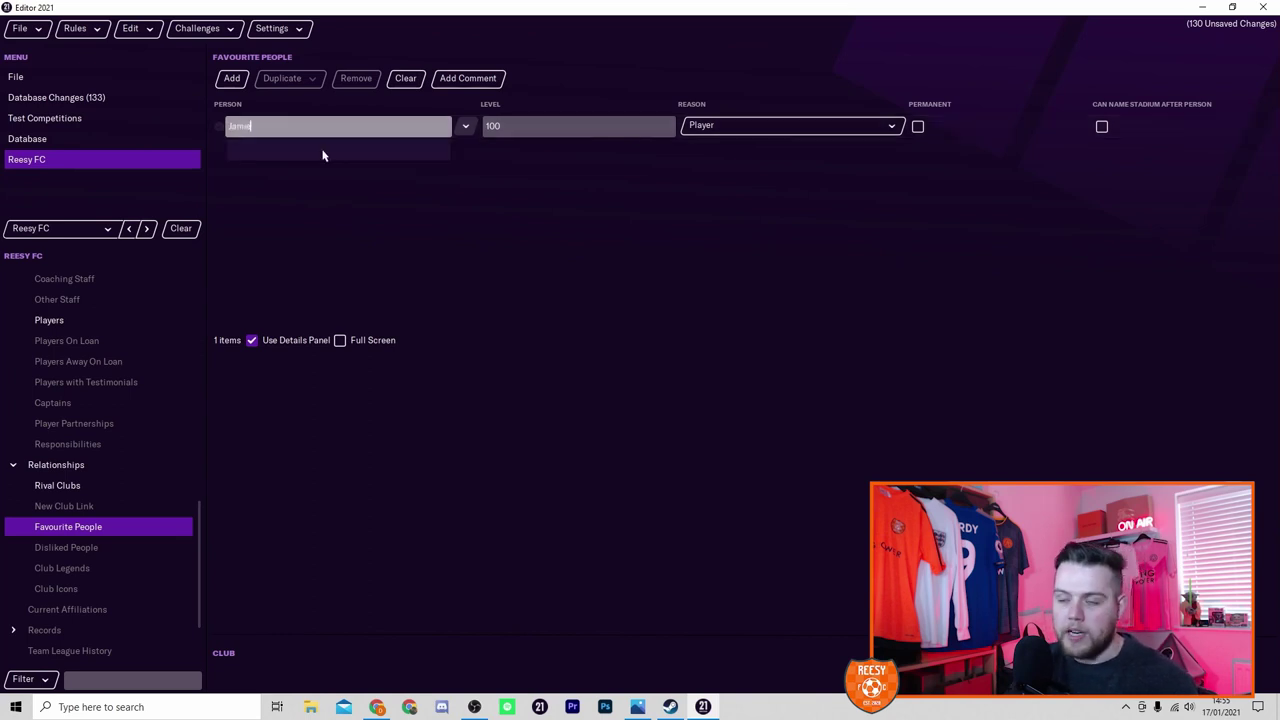
click(302, 155)
click(530, 127)
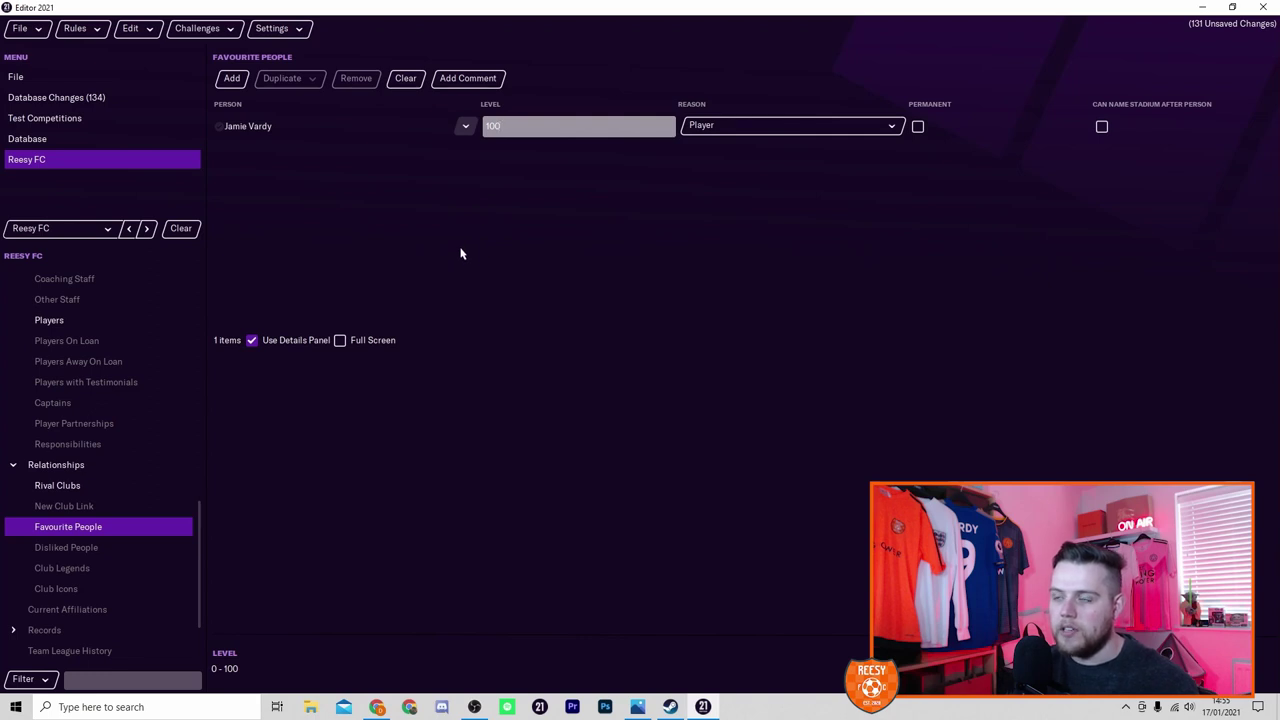
key(Tab)
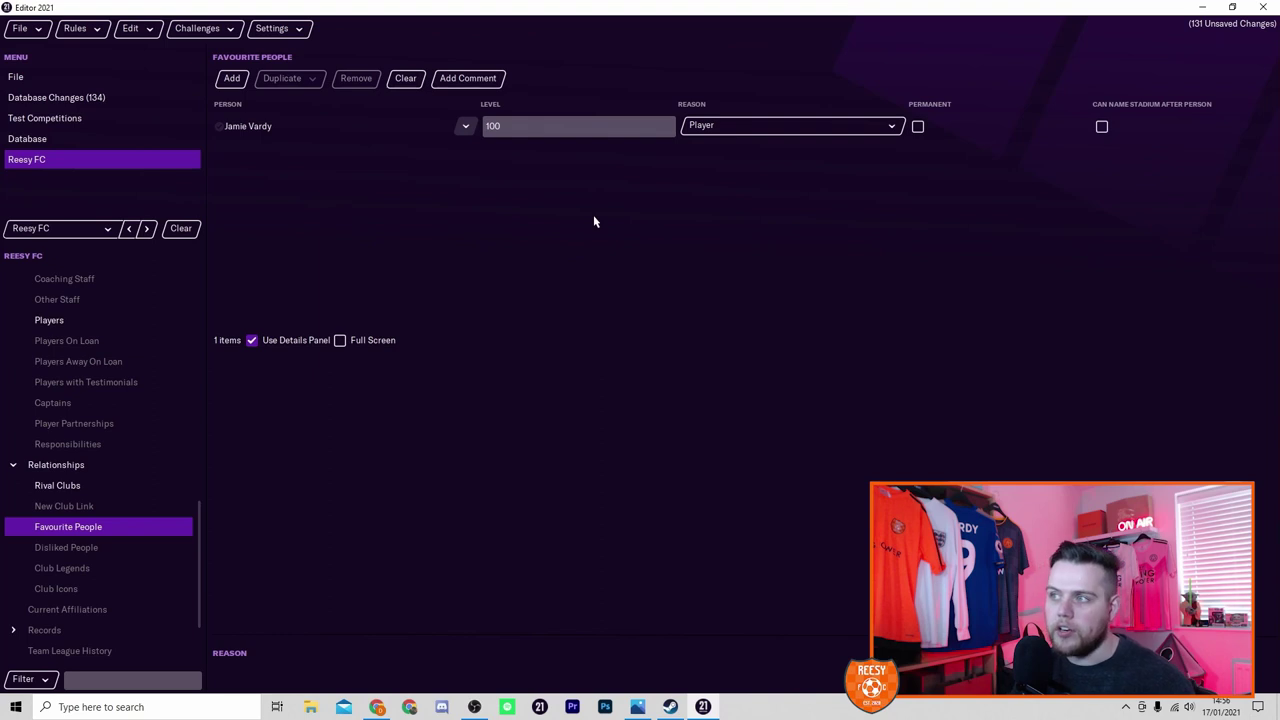
- Look through the club's Club Legends, Current Affiliations, Records, Team League History and Team Cup History sections
click(105, 568)
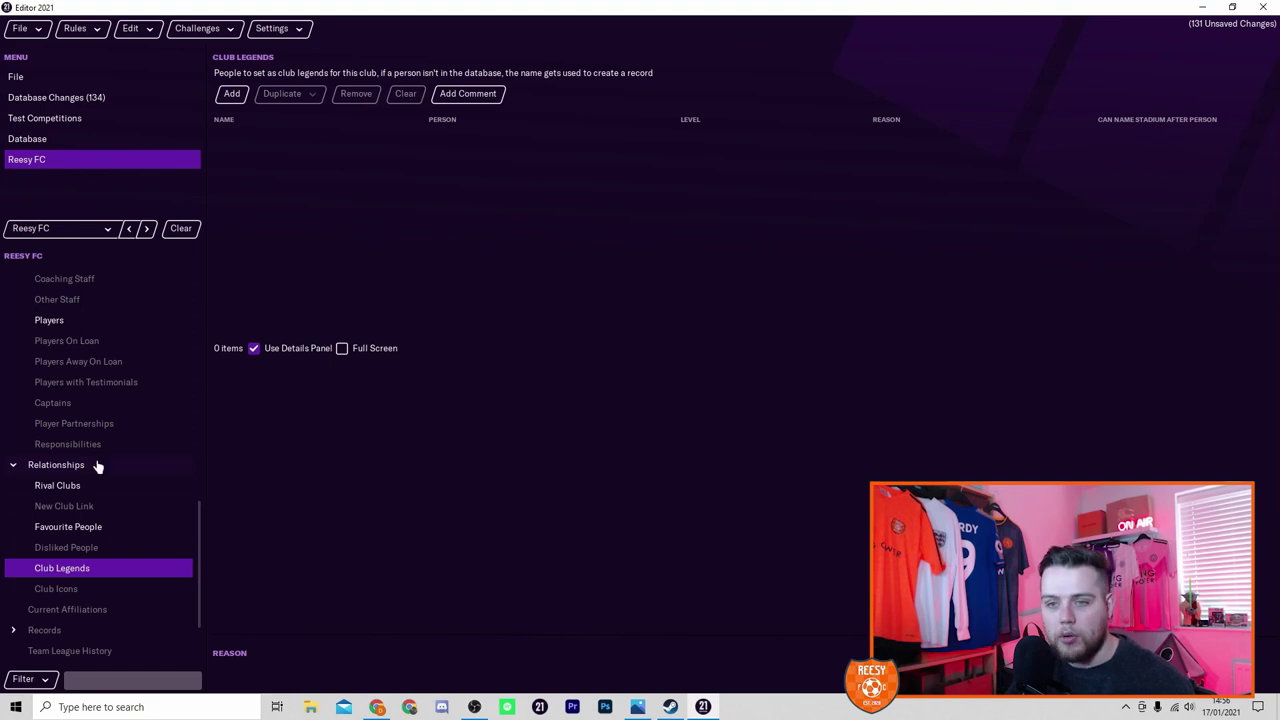
scroll(94, 534, down, 2)
click(94, 530)
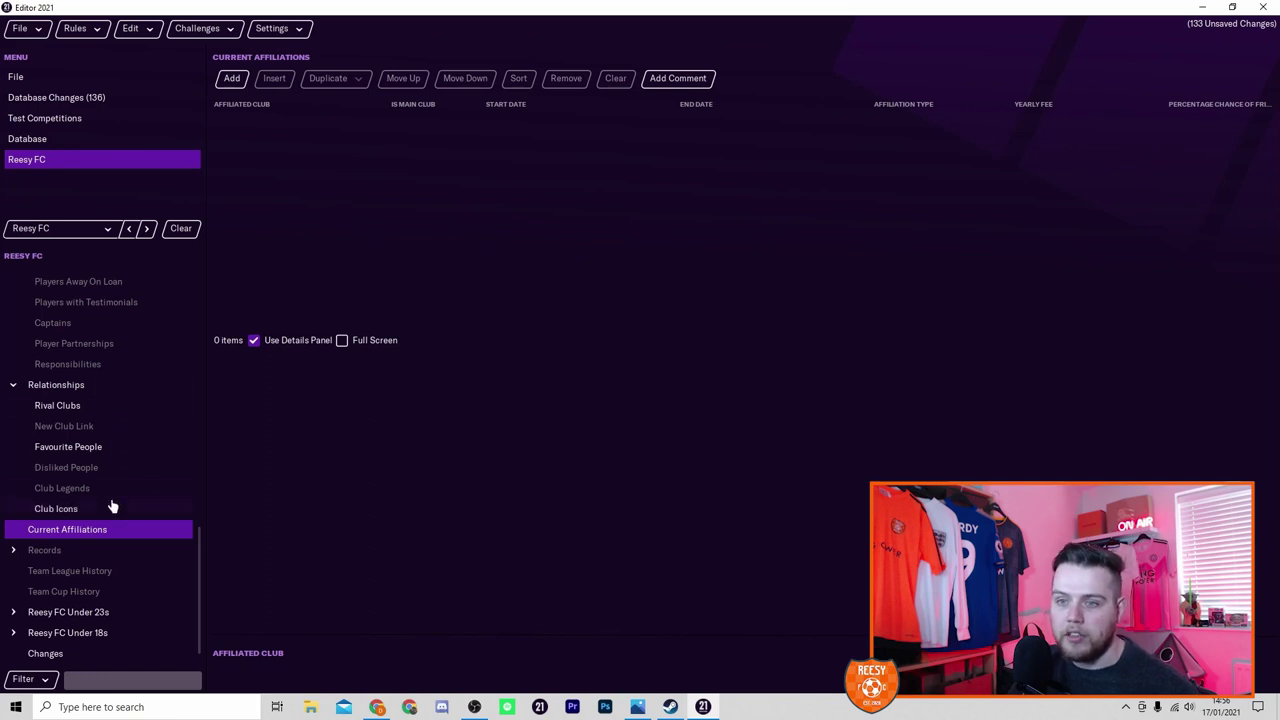
scroll(98, 430, down, 3)
click(98, 430)
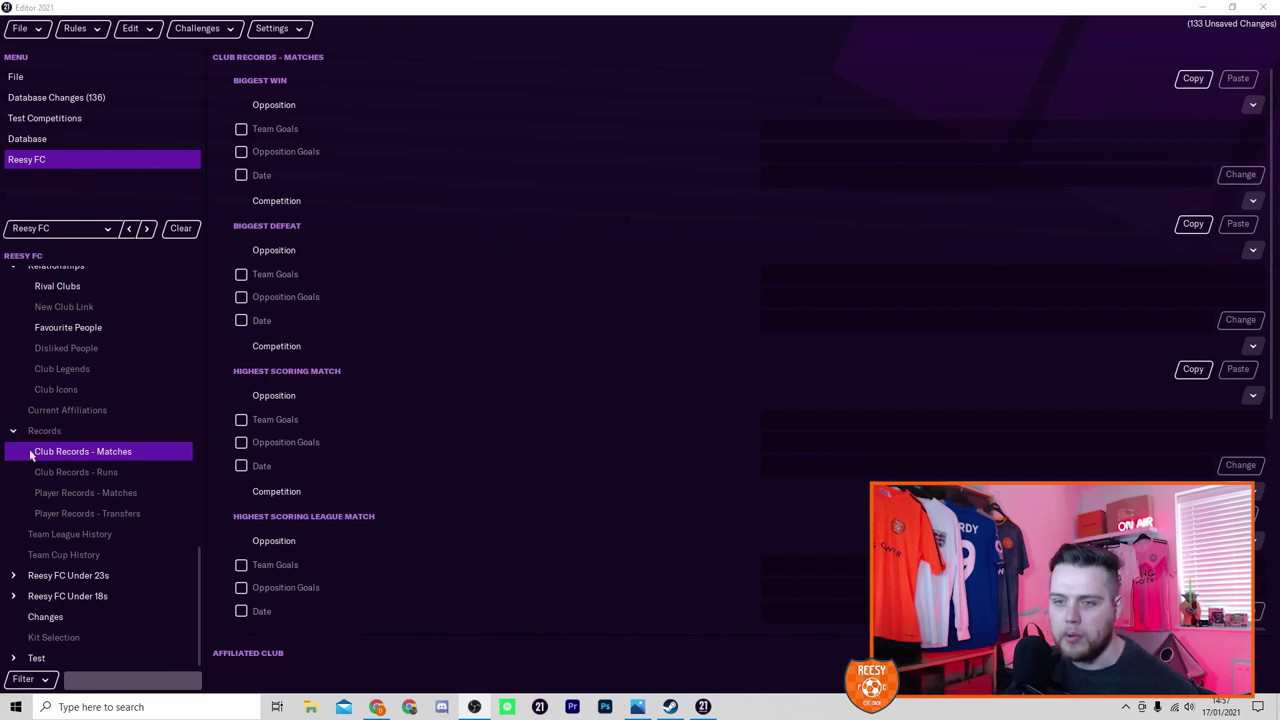
click(72, 537)
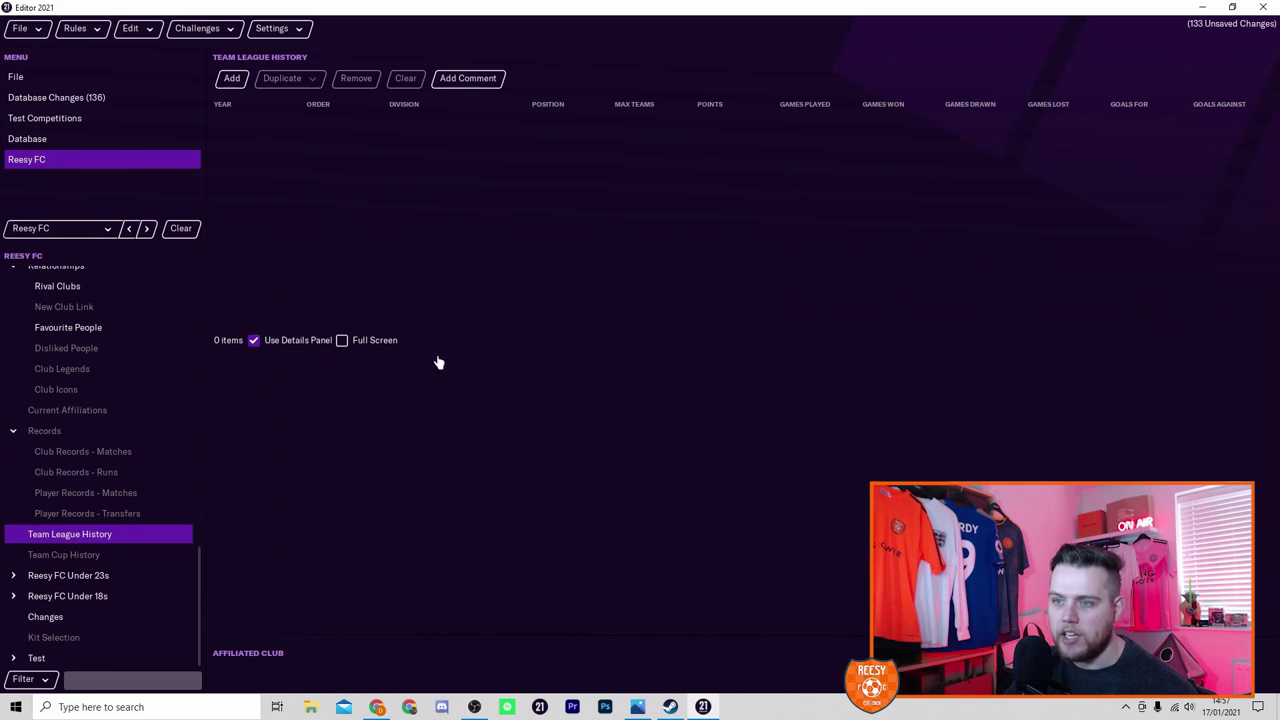
click(131, 556)
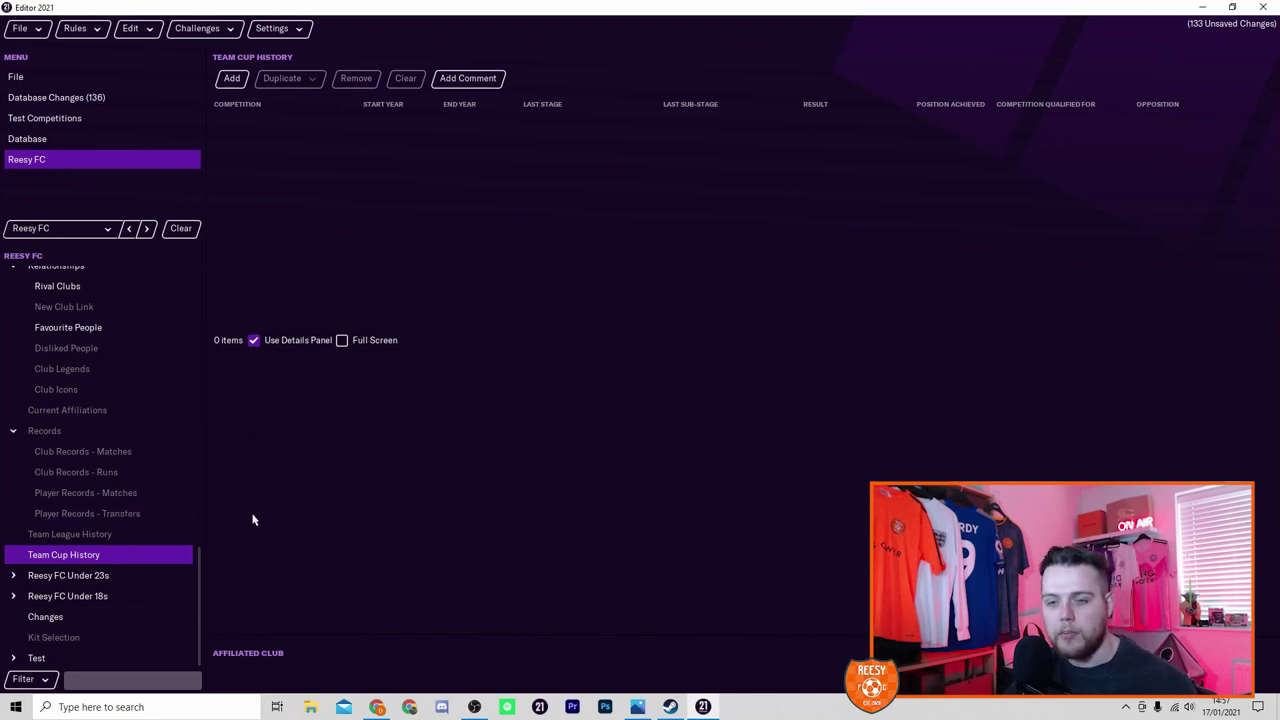
- Set the stadium of the Reesy FC Under 23s team to The Reesy Arena in its details
key(Down)
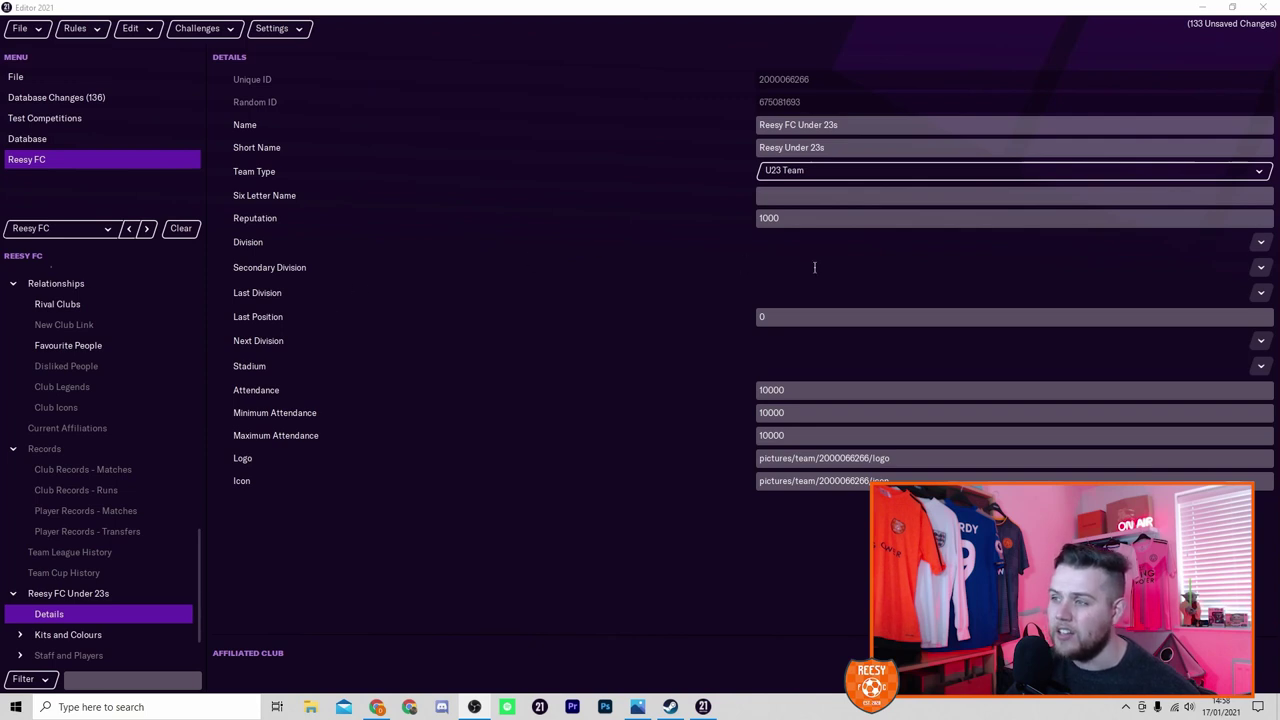
click(1240, 250)
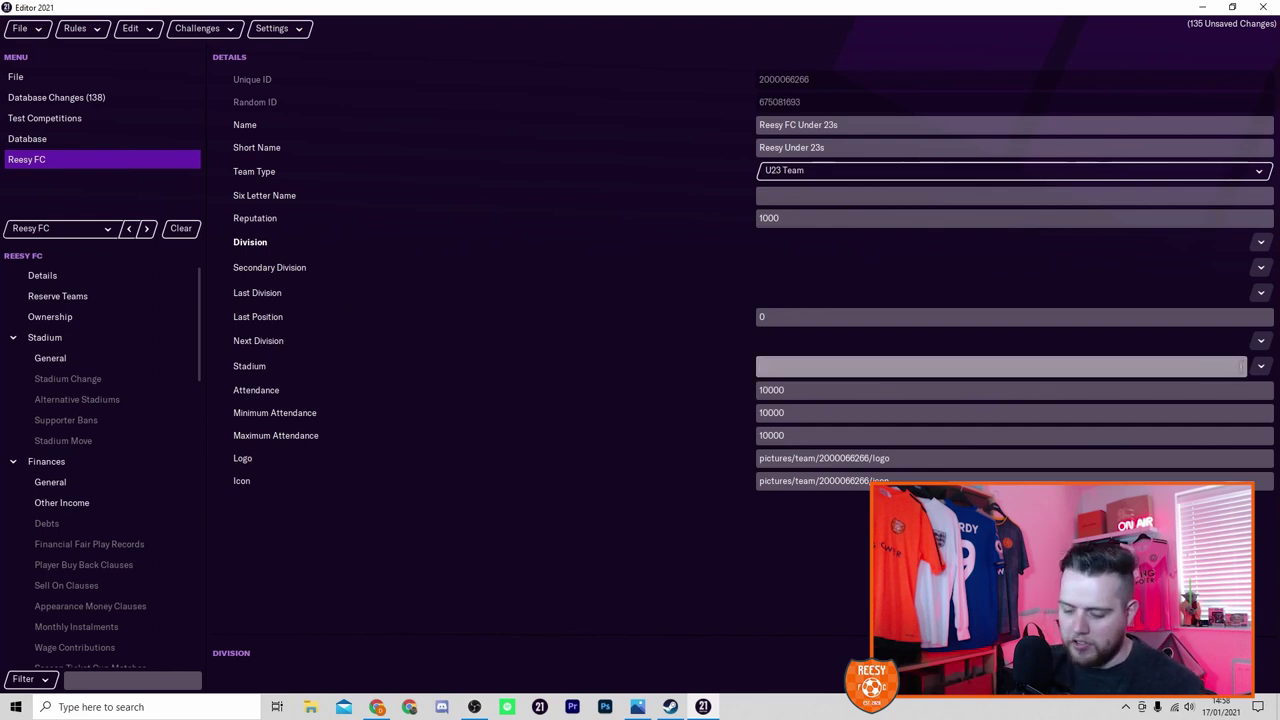
text(The Reesy)
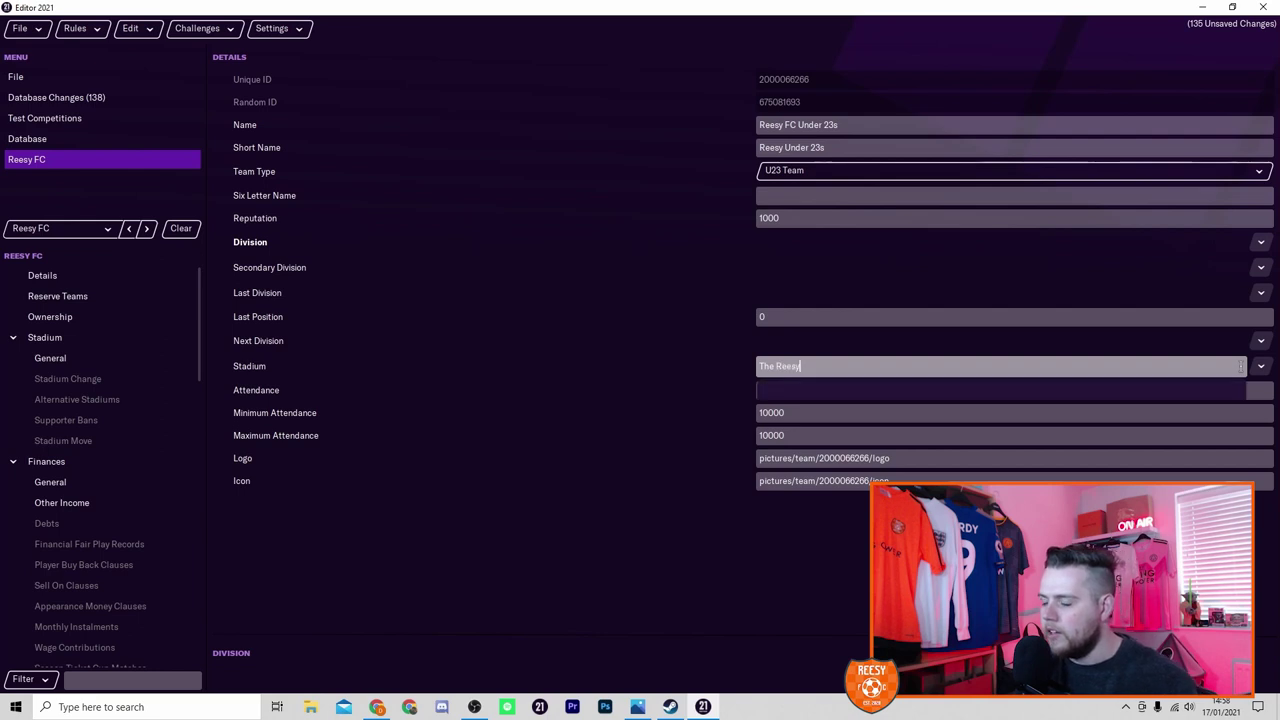
click(842, 395)
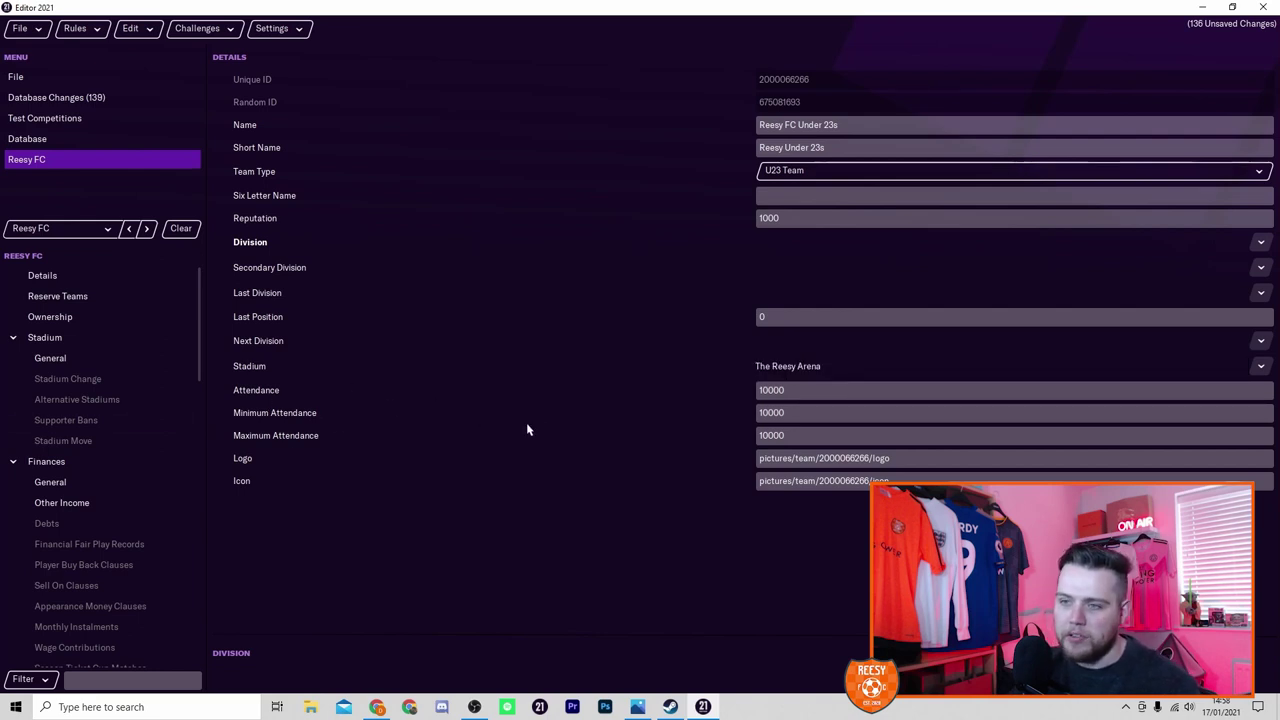
- Review the Under 23s team's home kit and the Reesy FC Under 18s section
scroll(126, 506, down, 1)
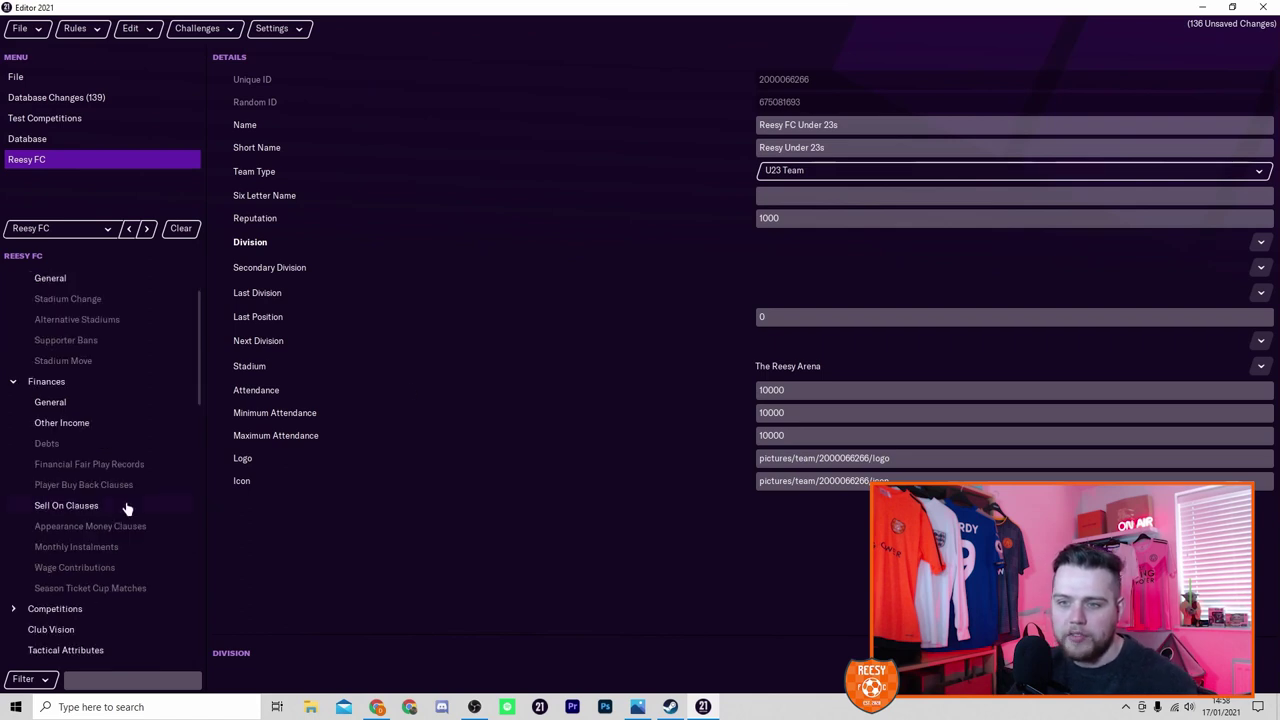
scroll(108, 486, down, 4)
scroll(112, 492, down, 8)
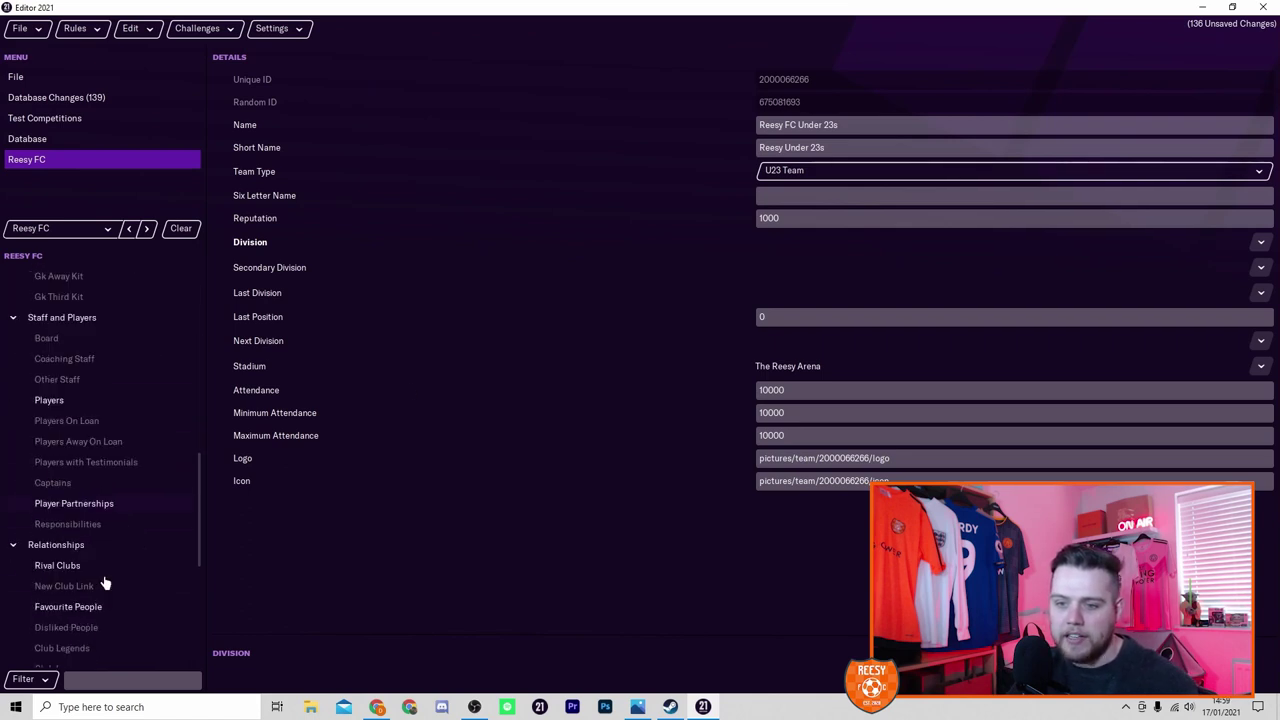
scroll(100, 520, up, 2)
scroll(85, 540, down, 4)
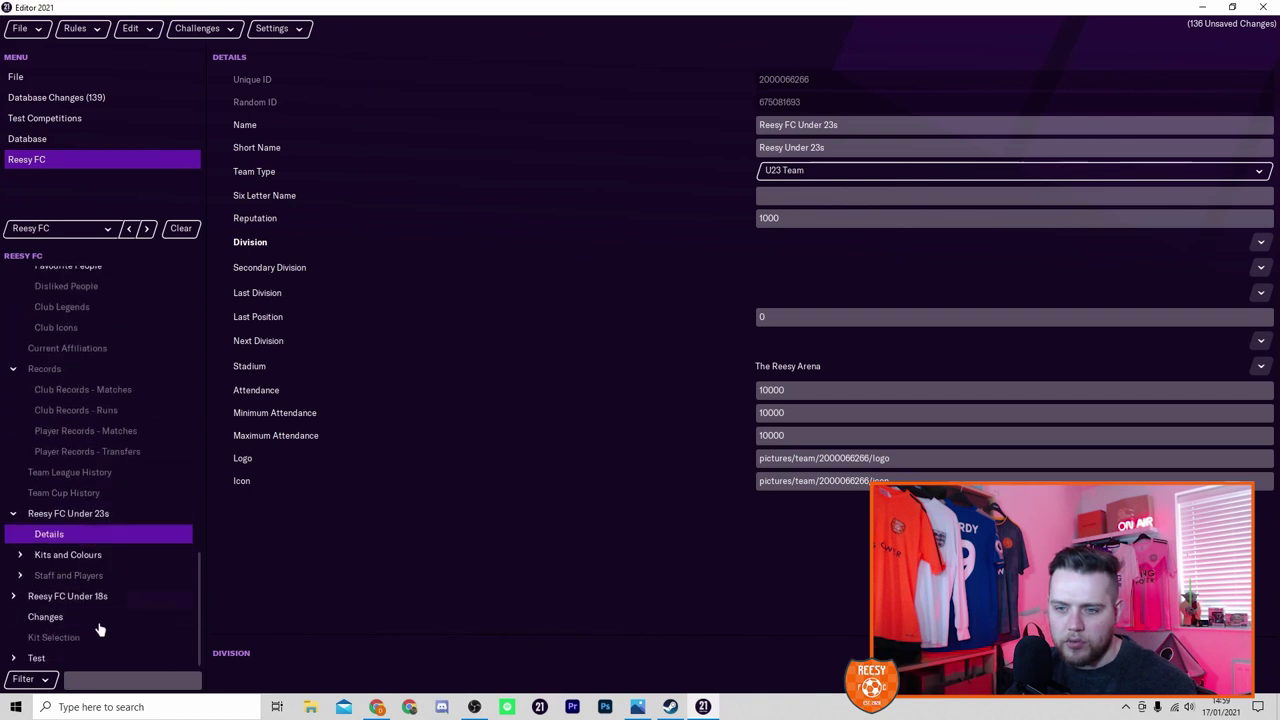
click(83, 558)
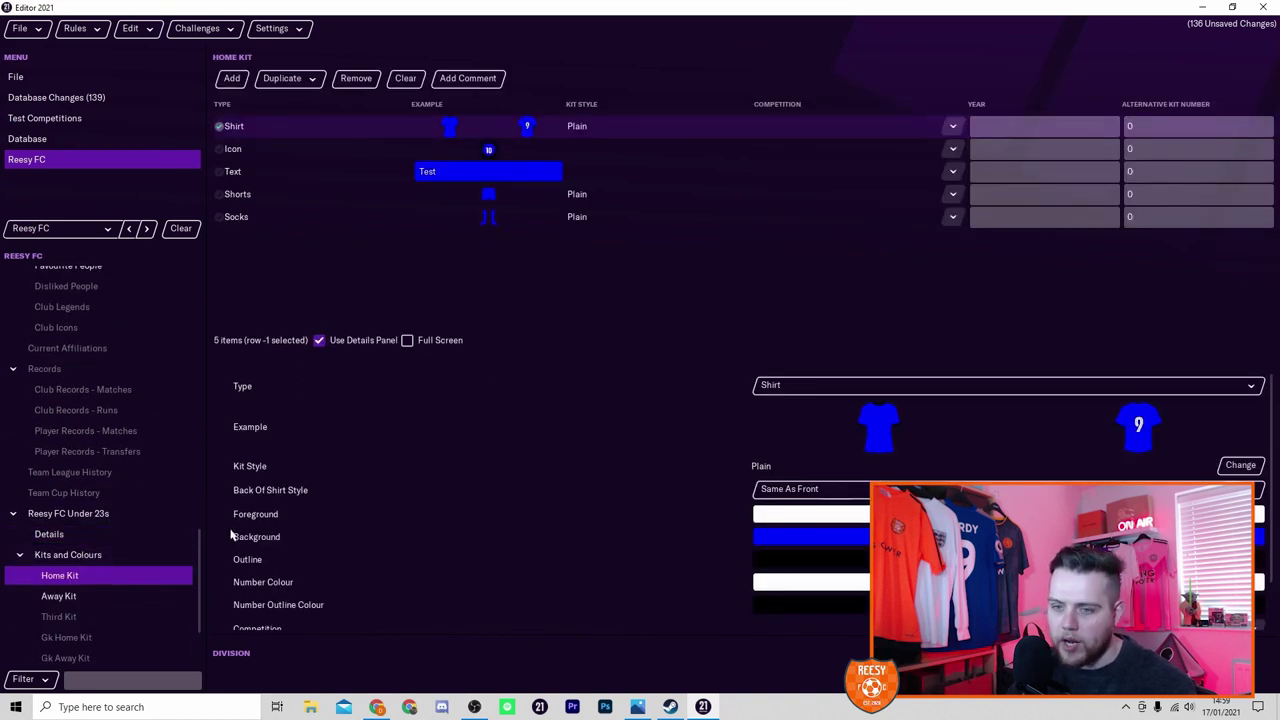
scroll(100, 571, down, 3)
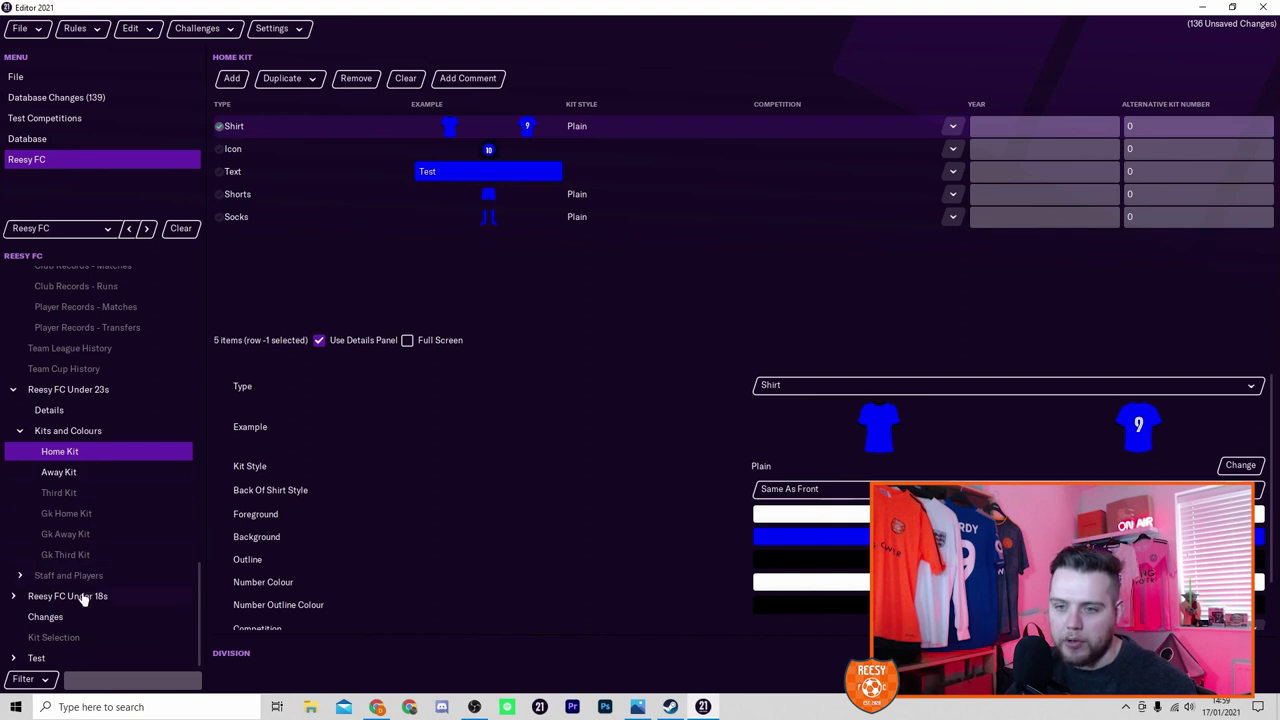
click(86, 596)
scroll(80, 574, down, 1)
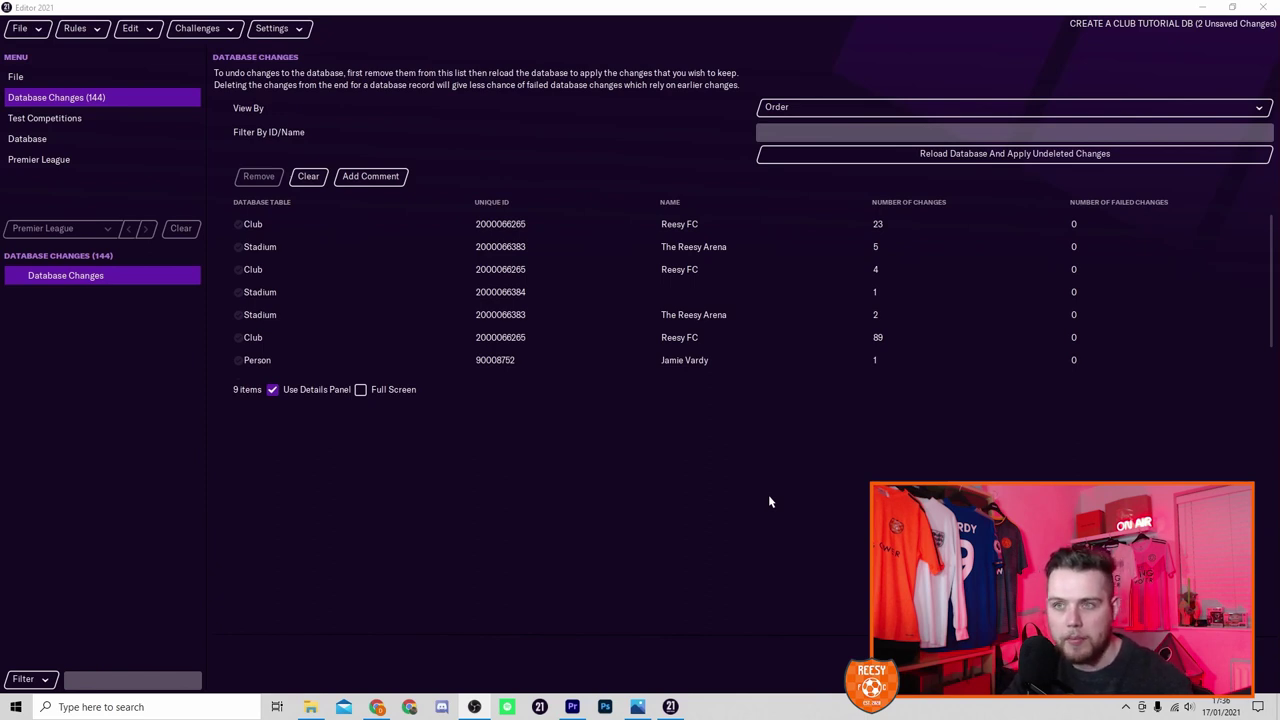
- Open England's Premier League from the database's competitions, check its details and display its list of teams
click(80, 139)
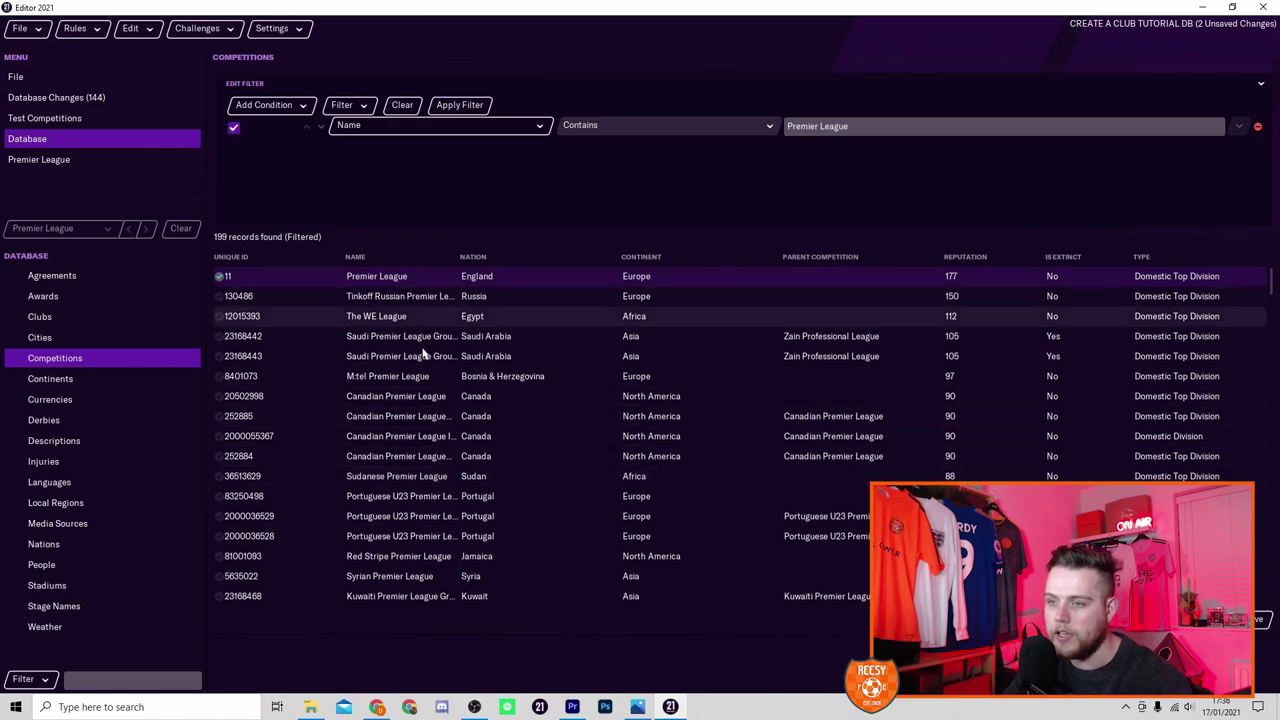
double_click(436, 278)
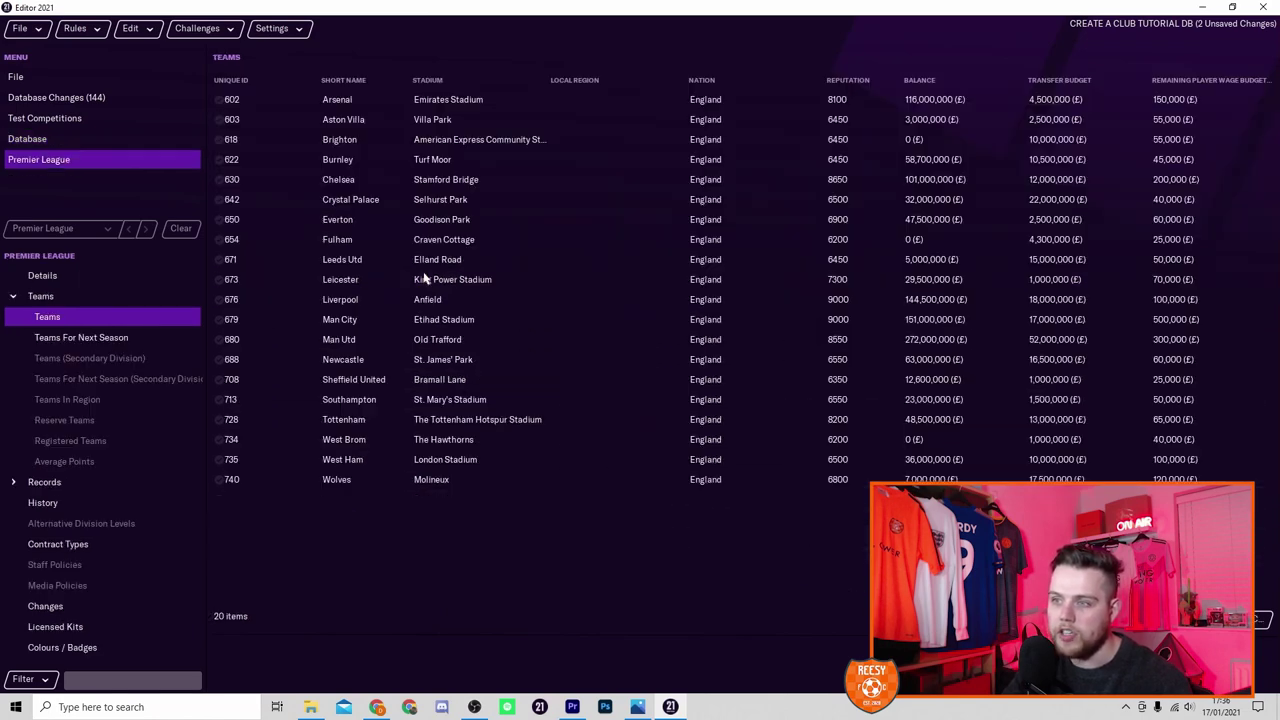
click(63, 277)
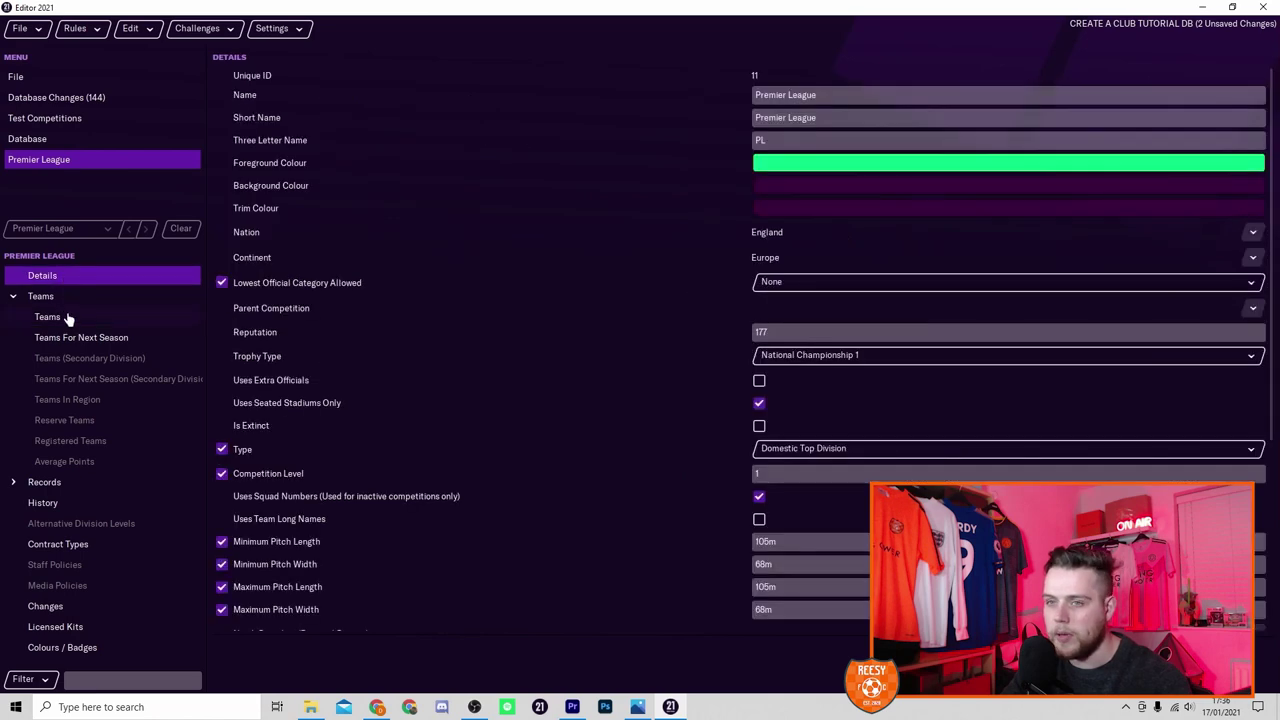
click(64, 318)
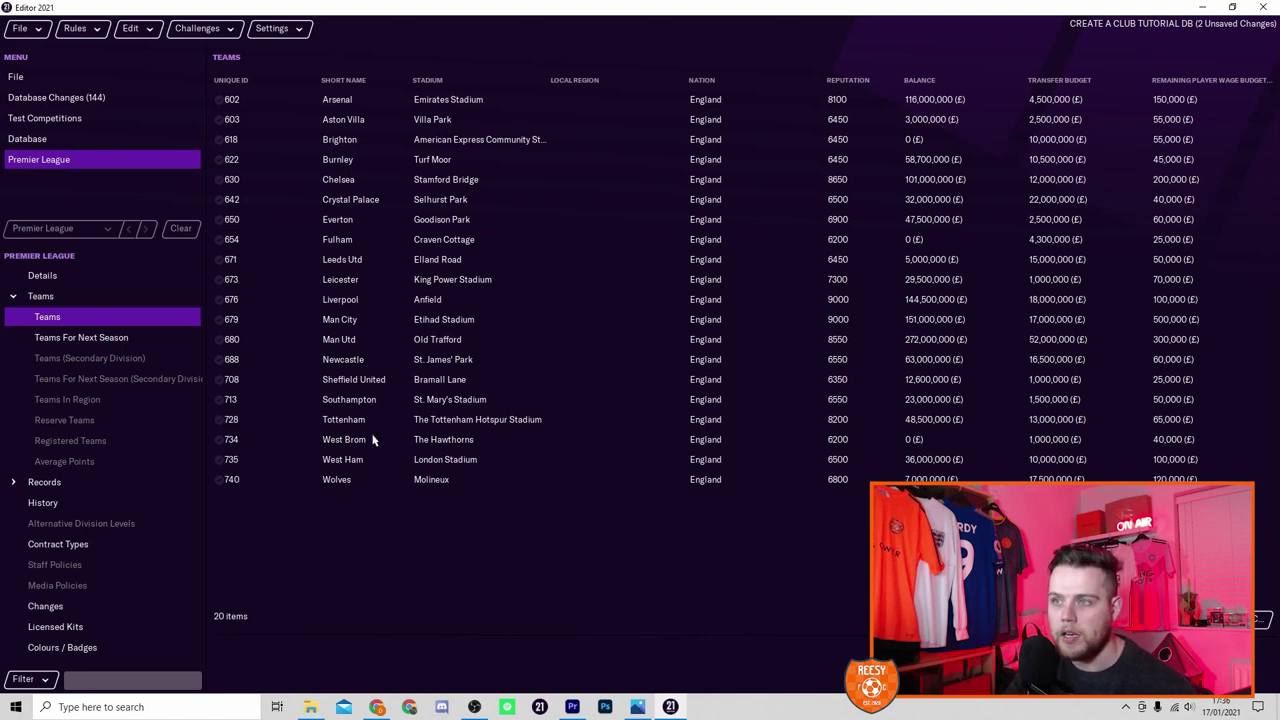
- Swap Burnley in the Premier League teams for the Reesy FC first team, found by searching for the name Reesy FC
click(272, 162)
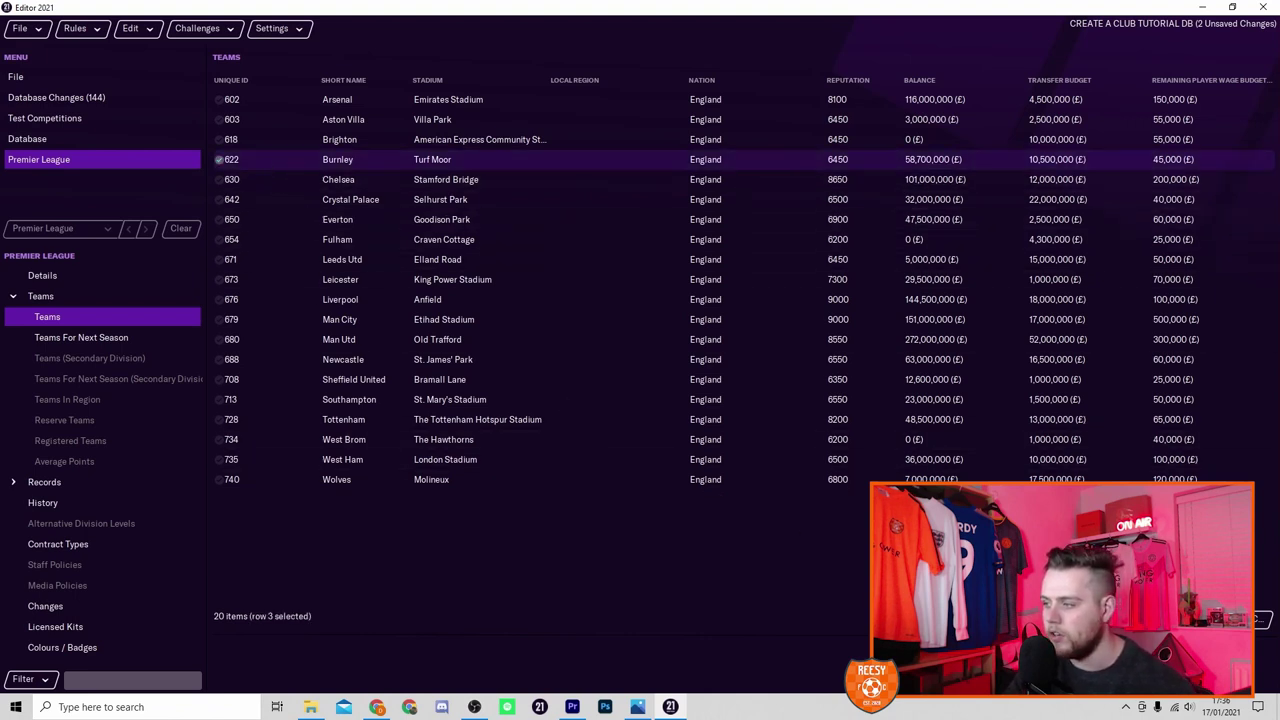
key(ctrl+f)
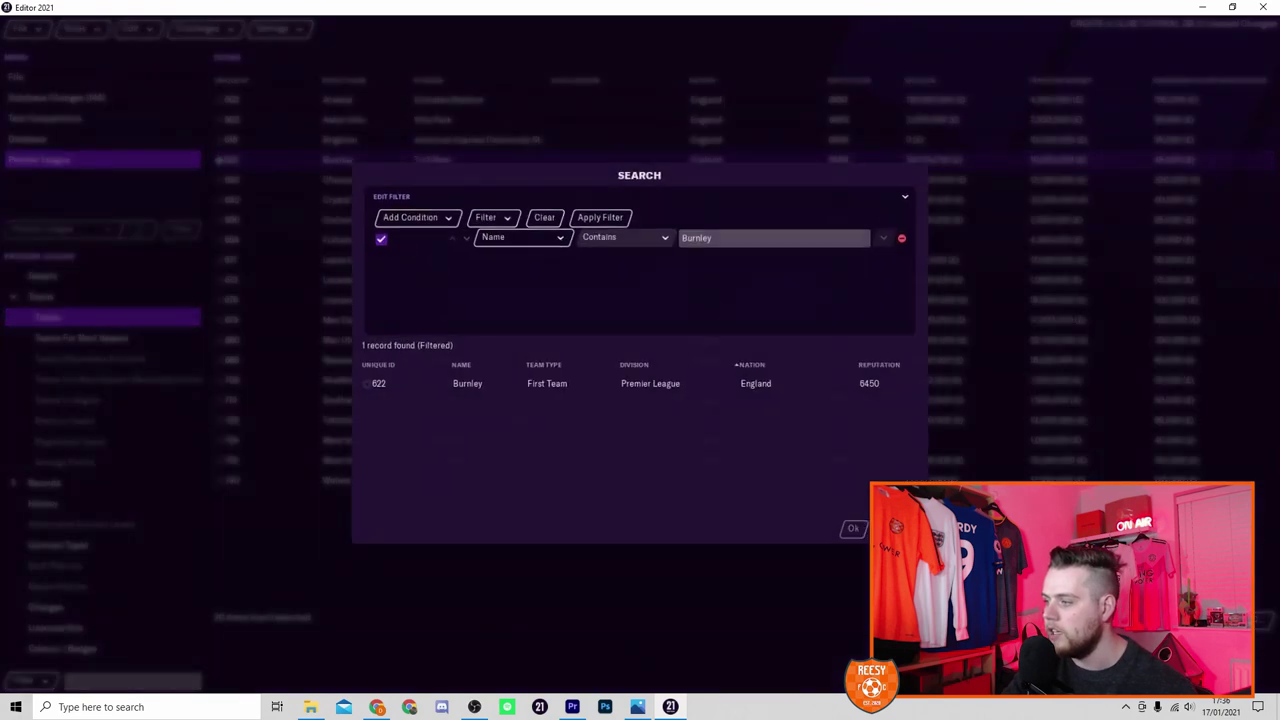
click(705, 233)
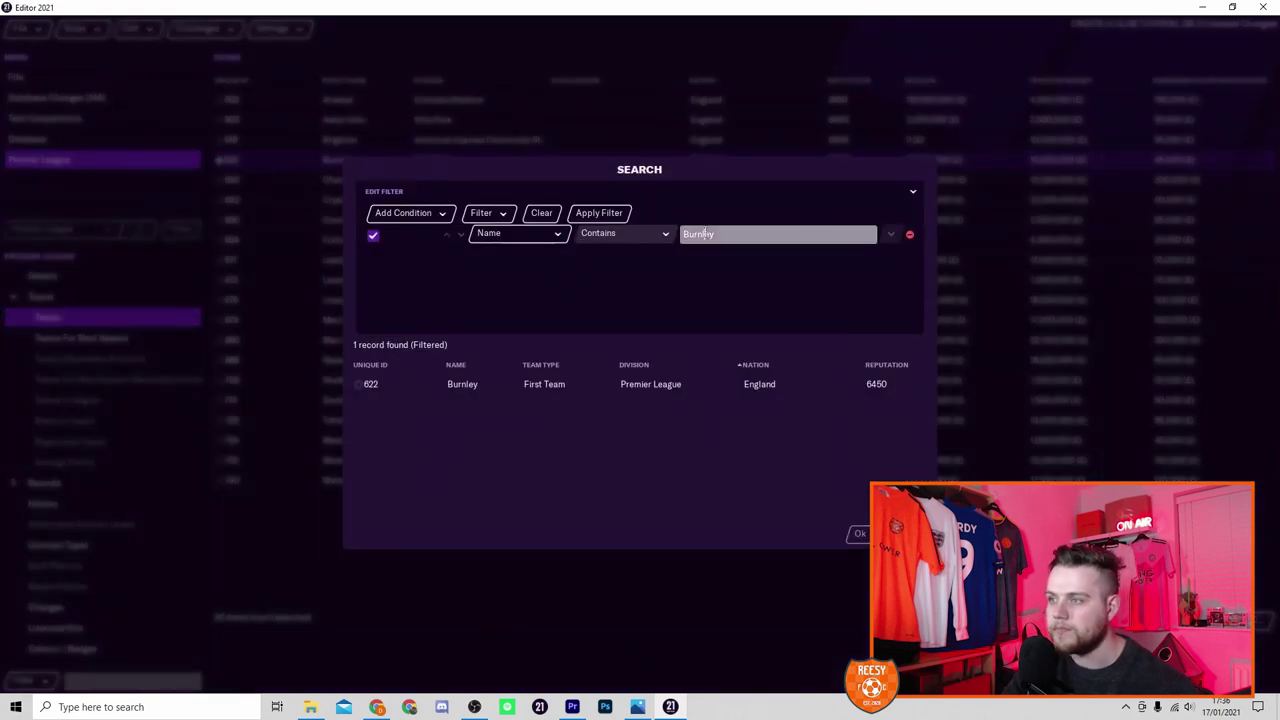
key(BackSpace)
key(BackSpace)
key(BackSpace)
key(BackSpace)
key(BackSpace)
key(BackSpace)
key(BackSpace)
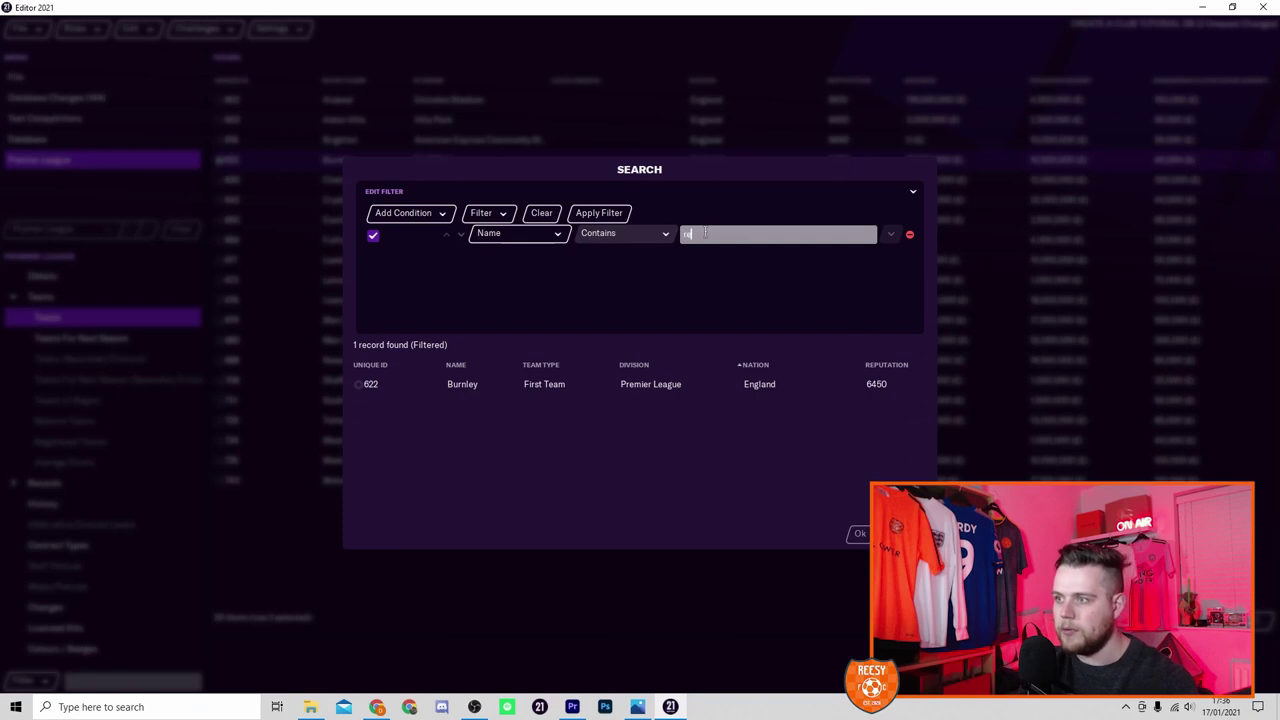
text(reesy)
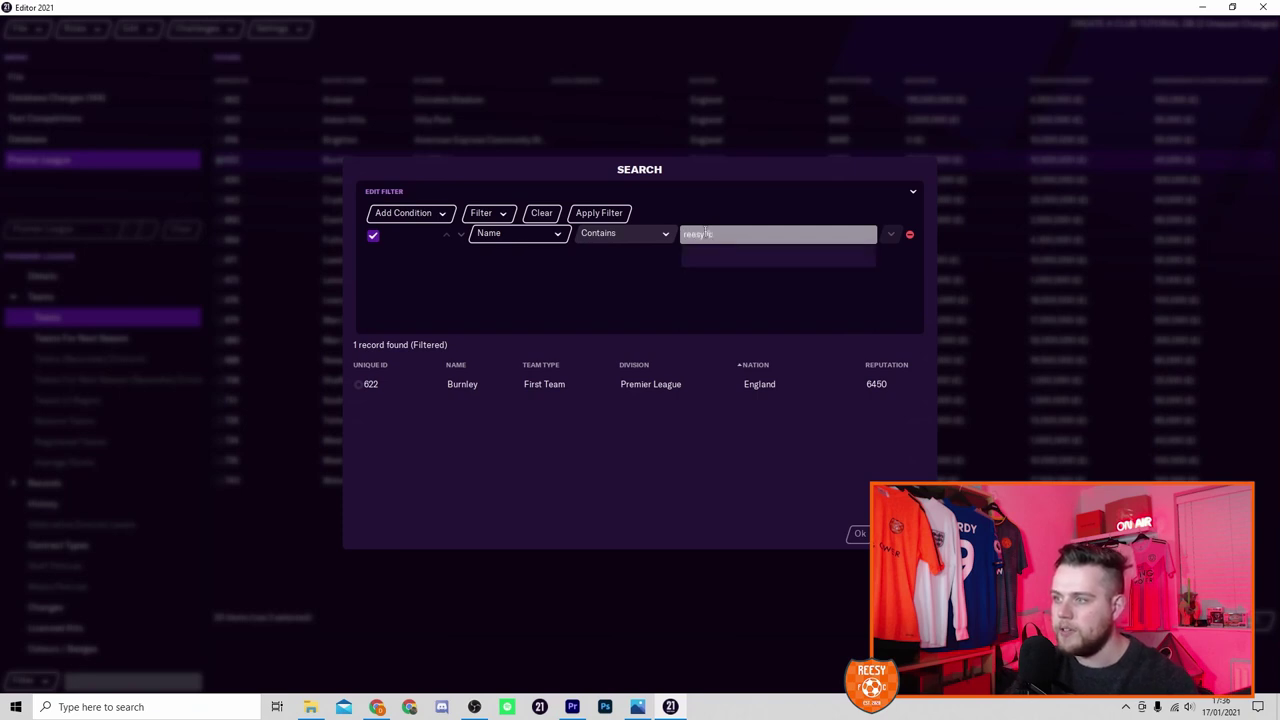
text( fc)
click(709, 264)
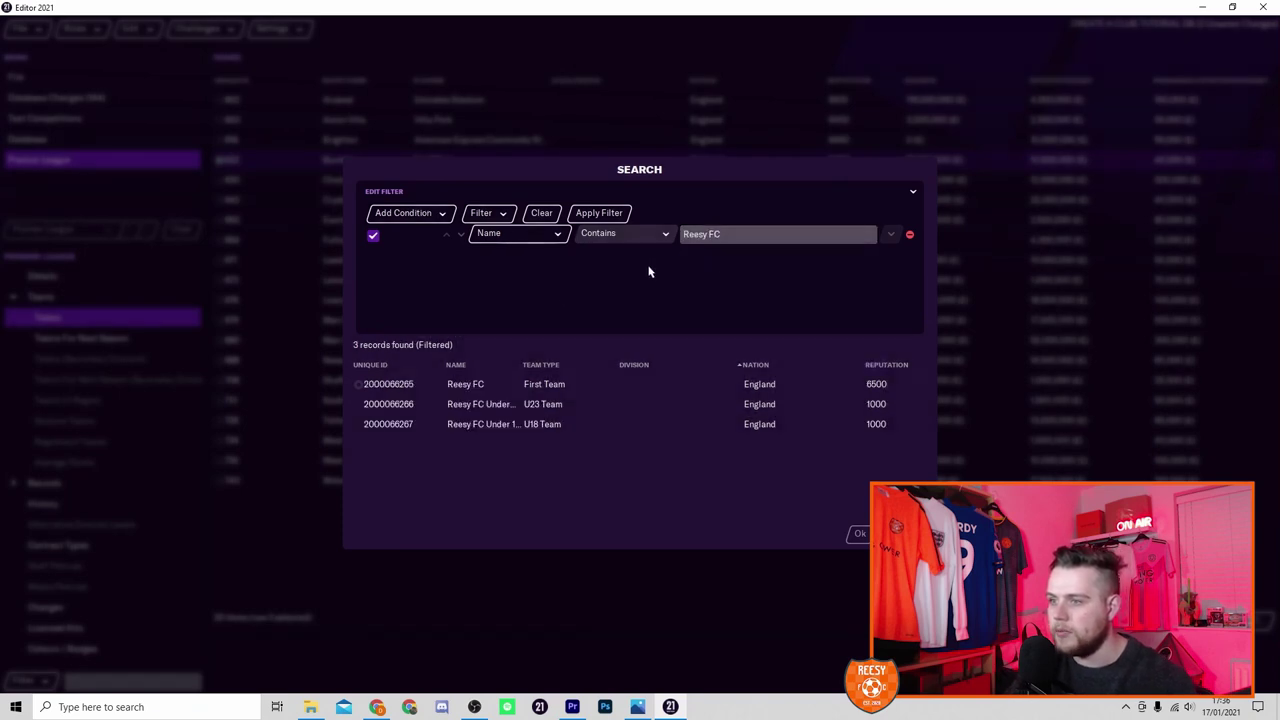
click(592, 383)
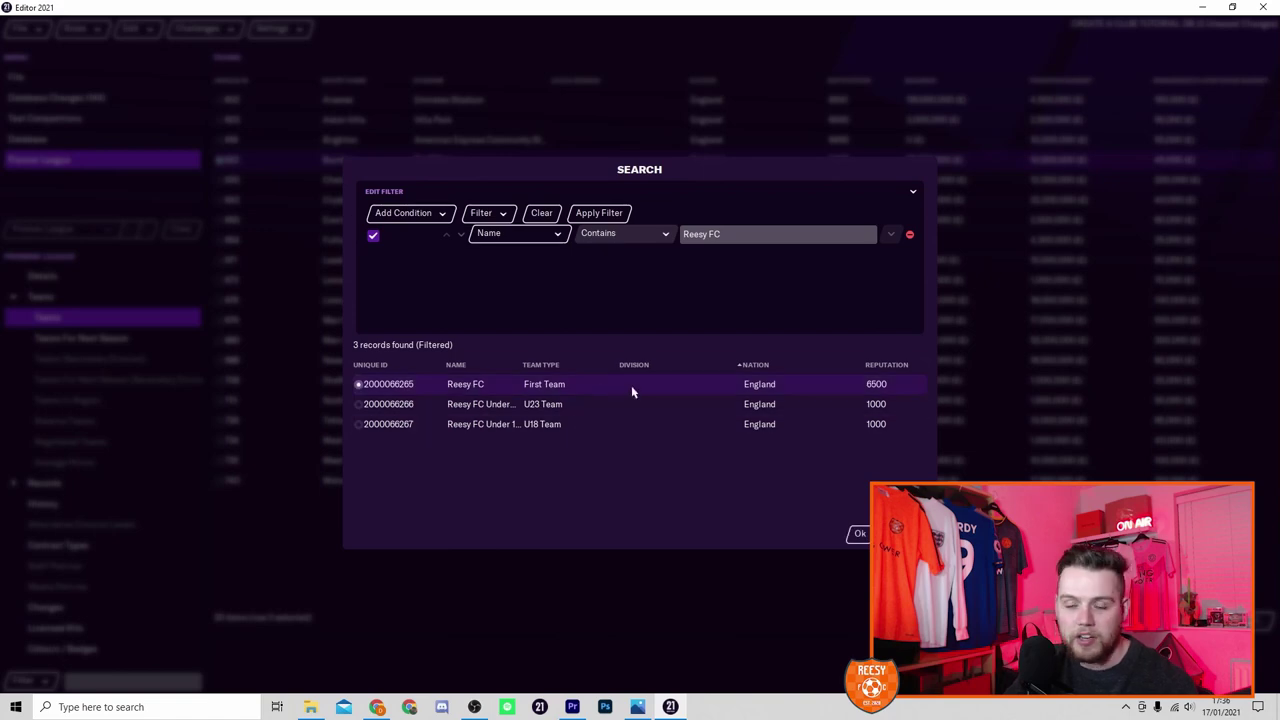
click(855, 533)
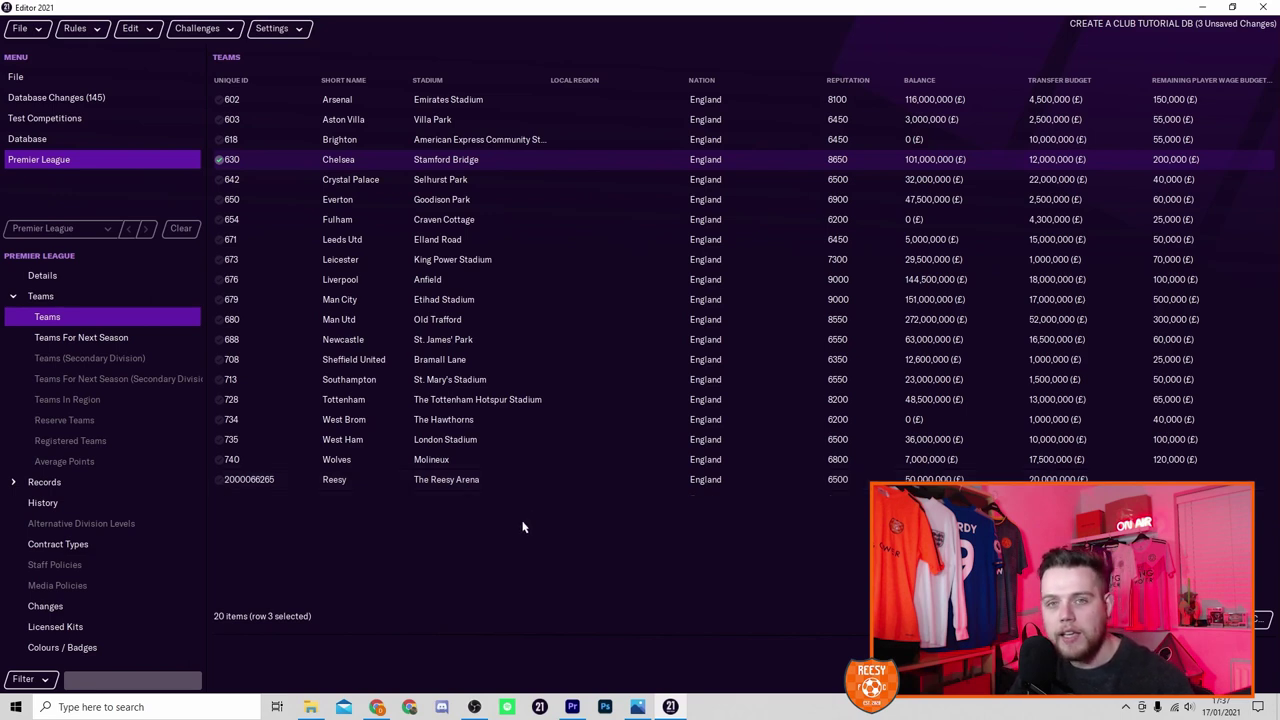
- Save the edited database with Save Editor Data As
click(24, 28)
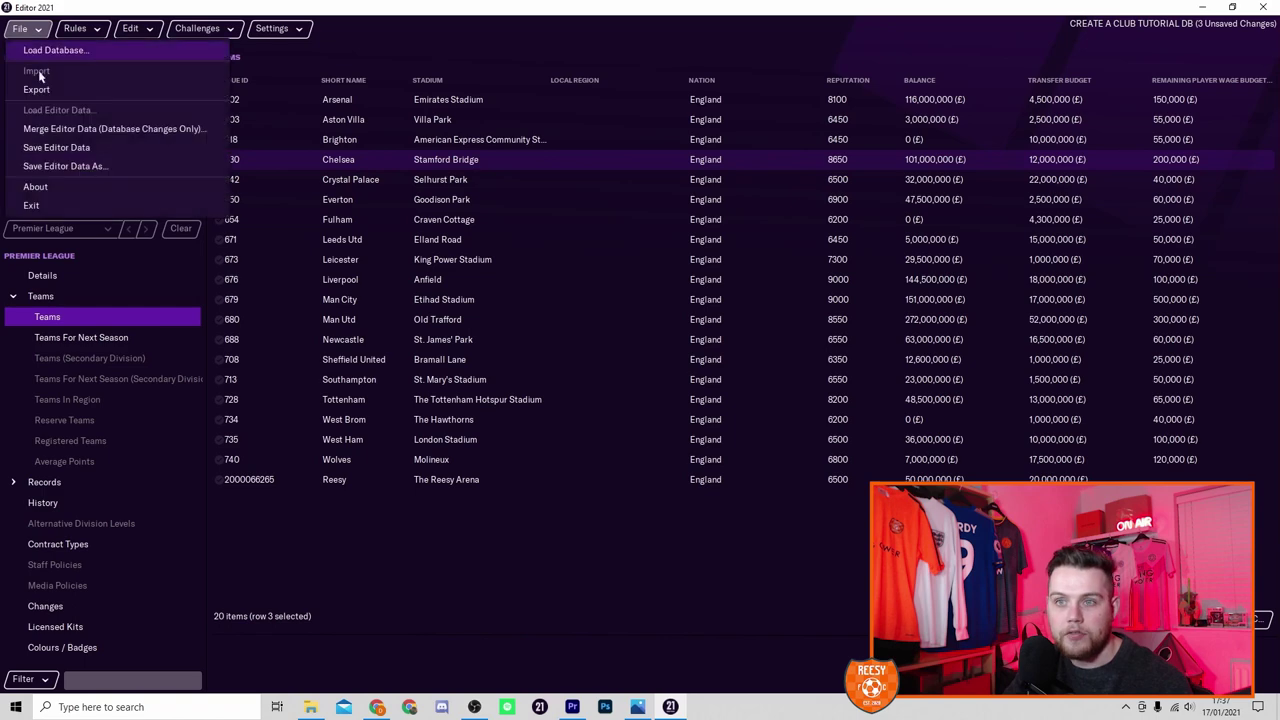
click(69, 168)
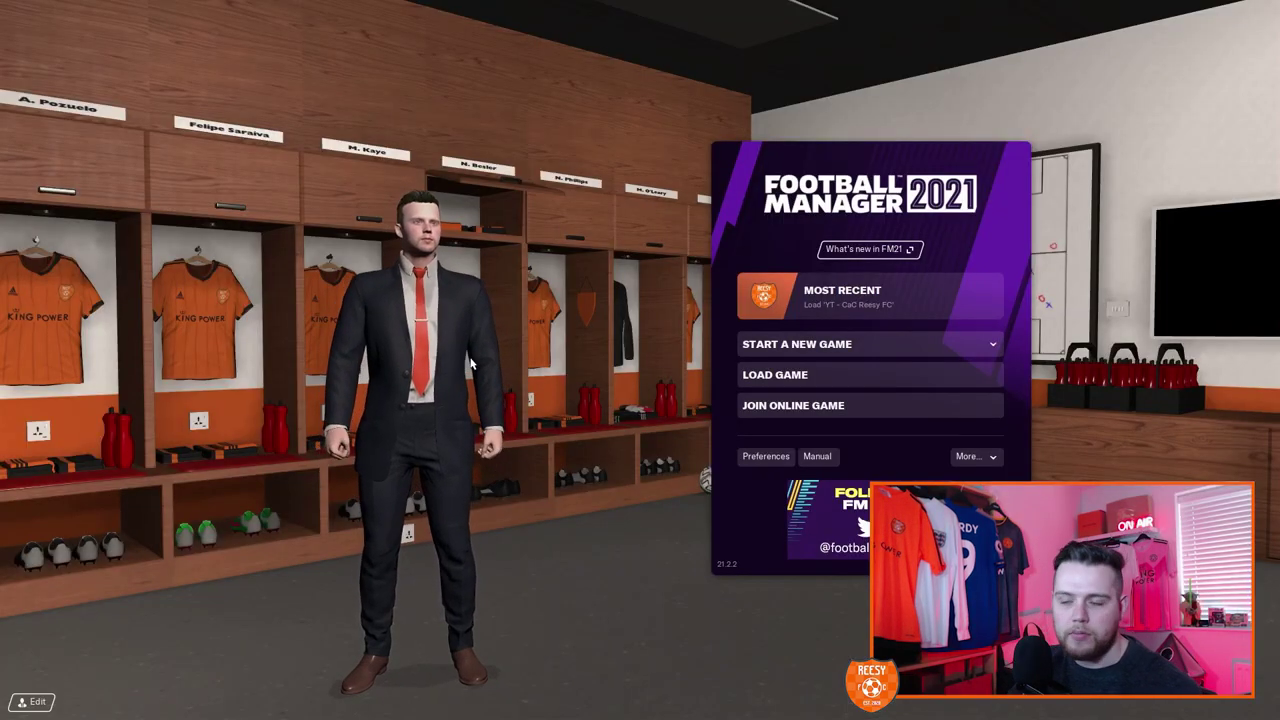
- Begin a new career game with the CREATE A CLUB TUTORIAL DB editor data file enabled and open its advanced setup
click(861, 344)
click(766, 368)
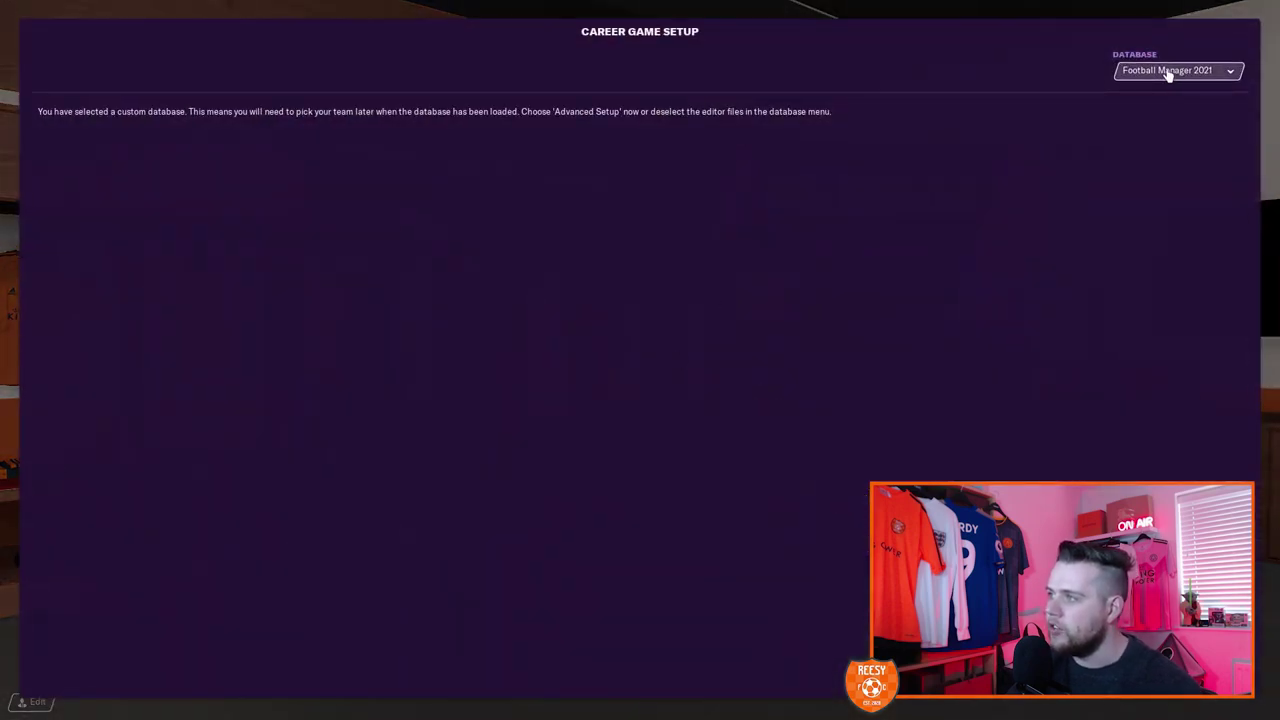
click(1168, 72)
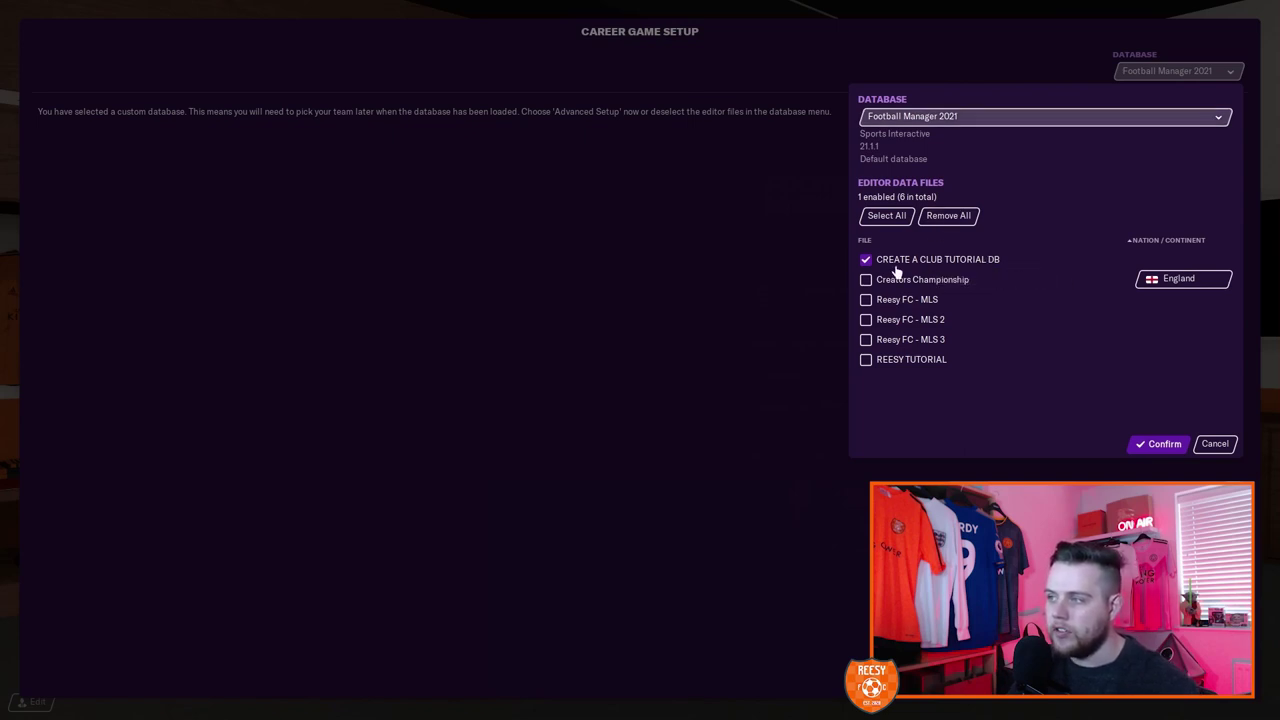
click(1157, 445)
click(1210, 702)
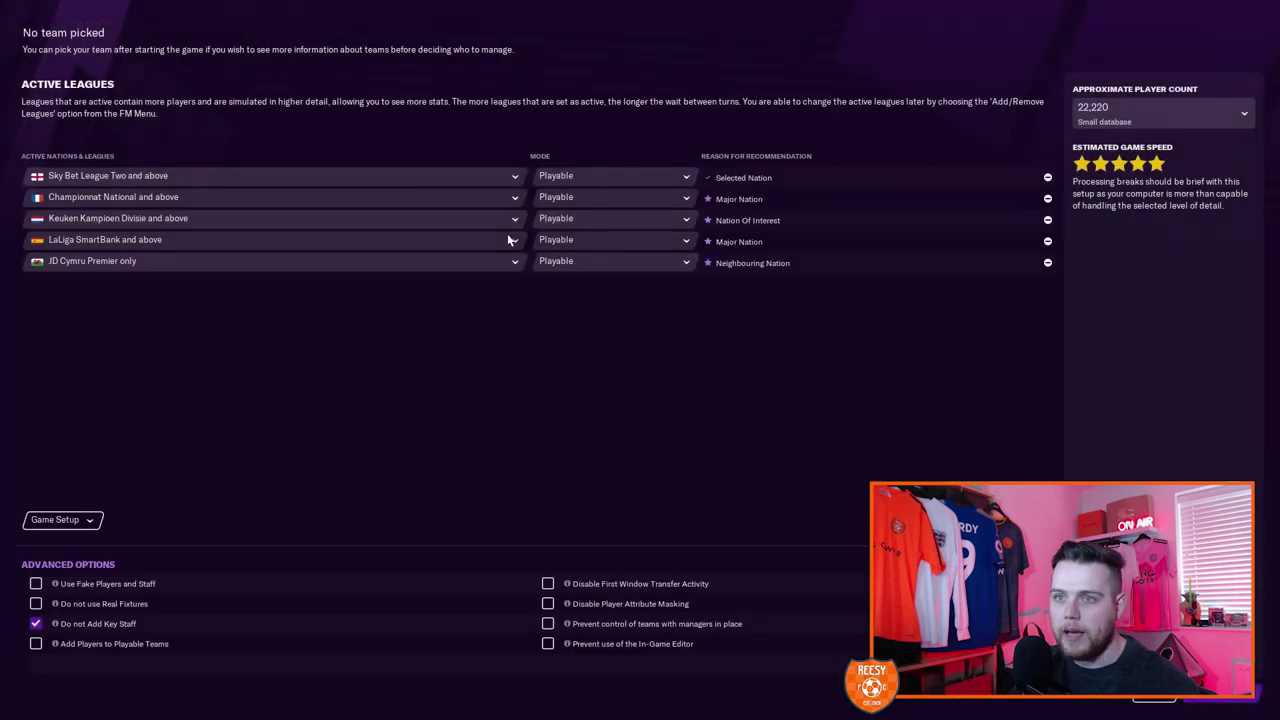
- Remove the French, Dutch, Spanish and Welsh leagues and limit England's active leagues to Premier League only
click(1047, 199)
click(1047, 199)
click(1047, 199)
click(1047, 199)
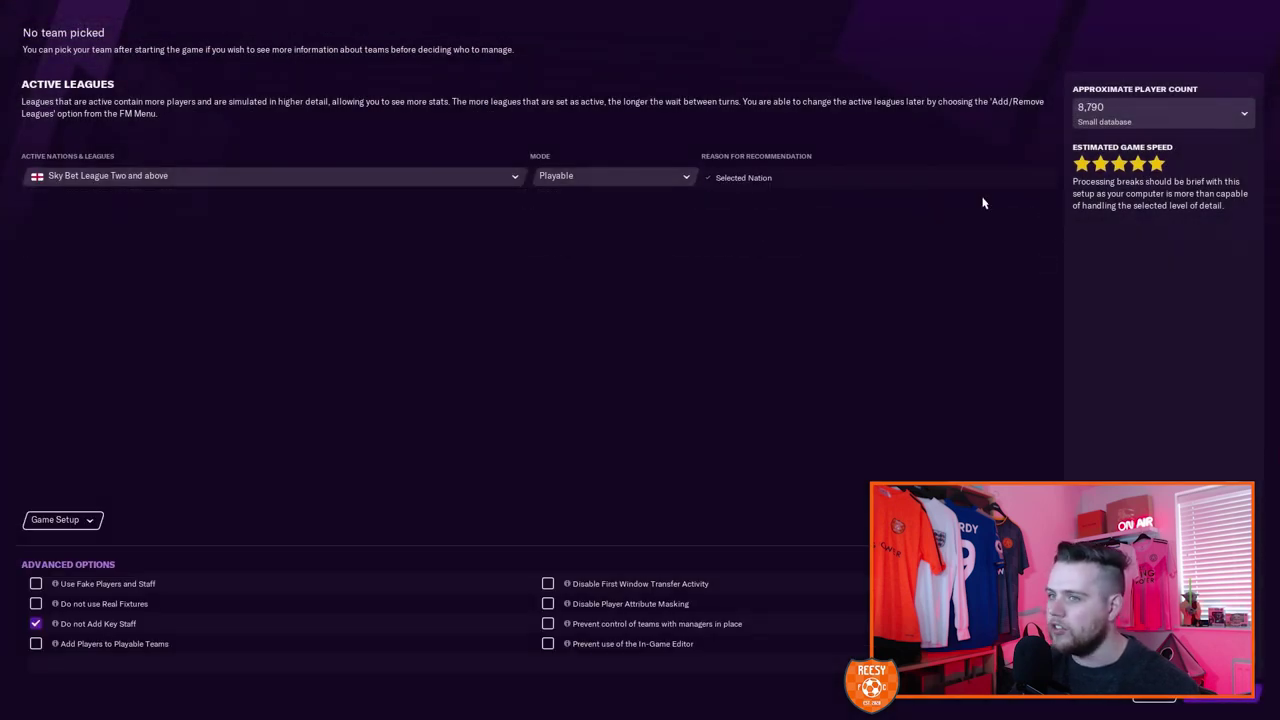
click(195, 177)
click(119, 205)
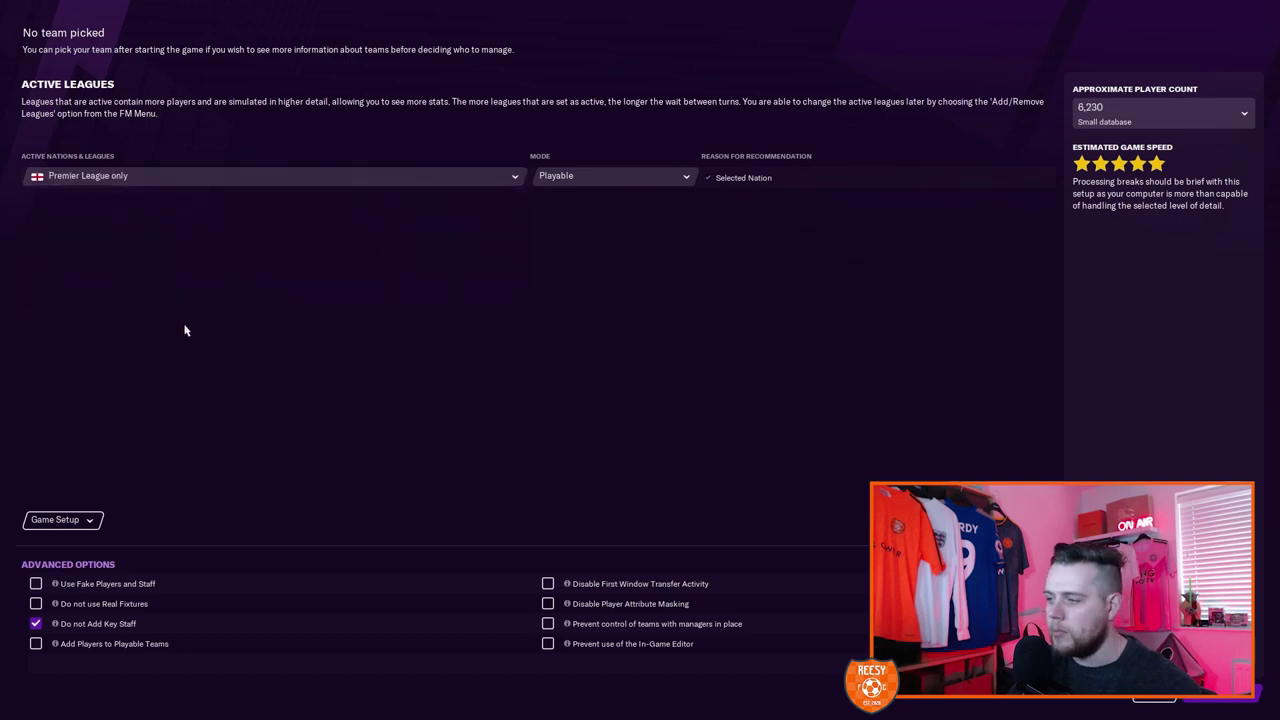
- Start the game with this league setup and choose Reesy as the team to manage
click(1222, 697)
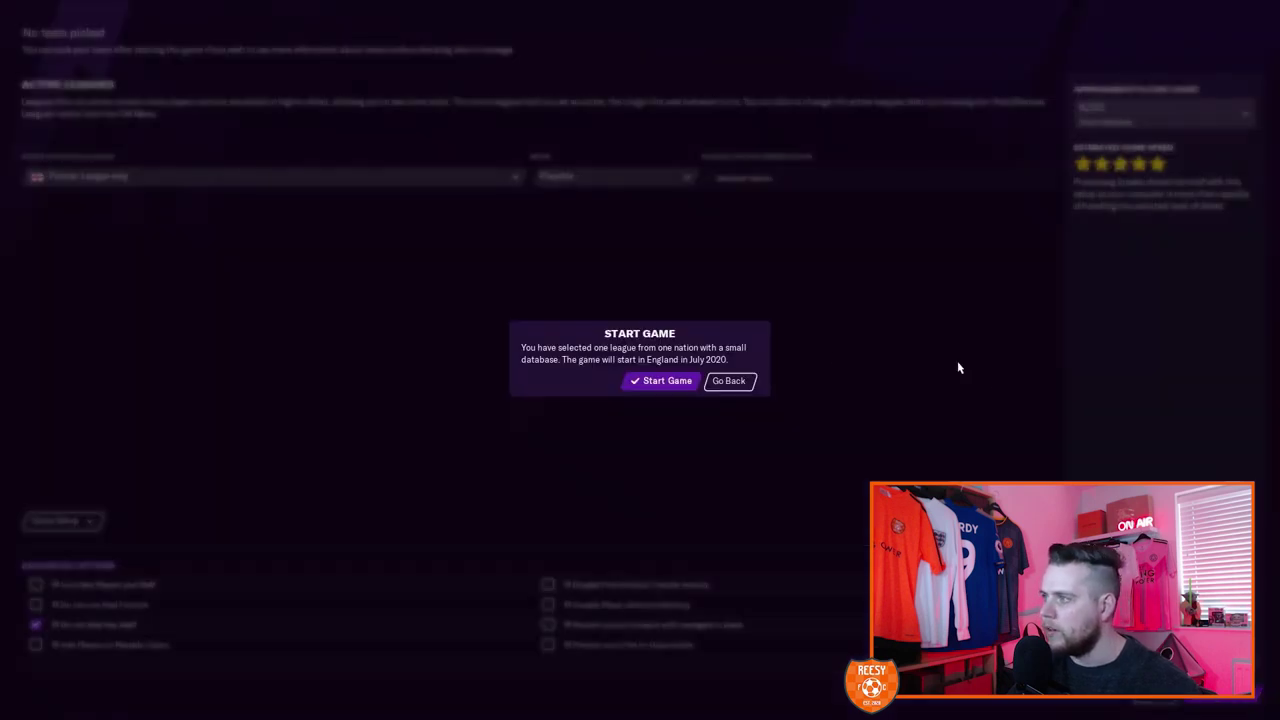
click(673, 382)
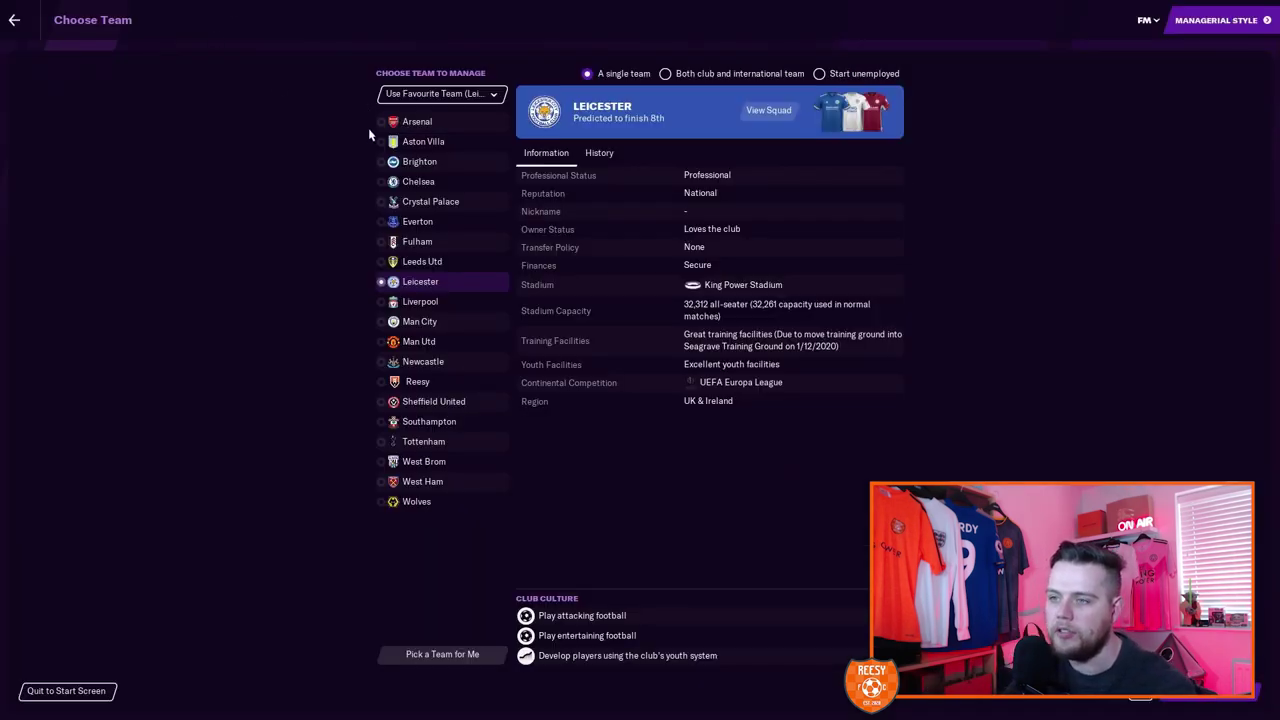
click(463, 384)
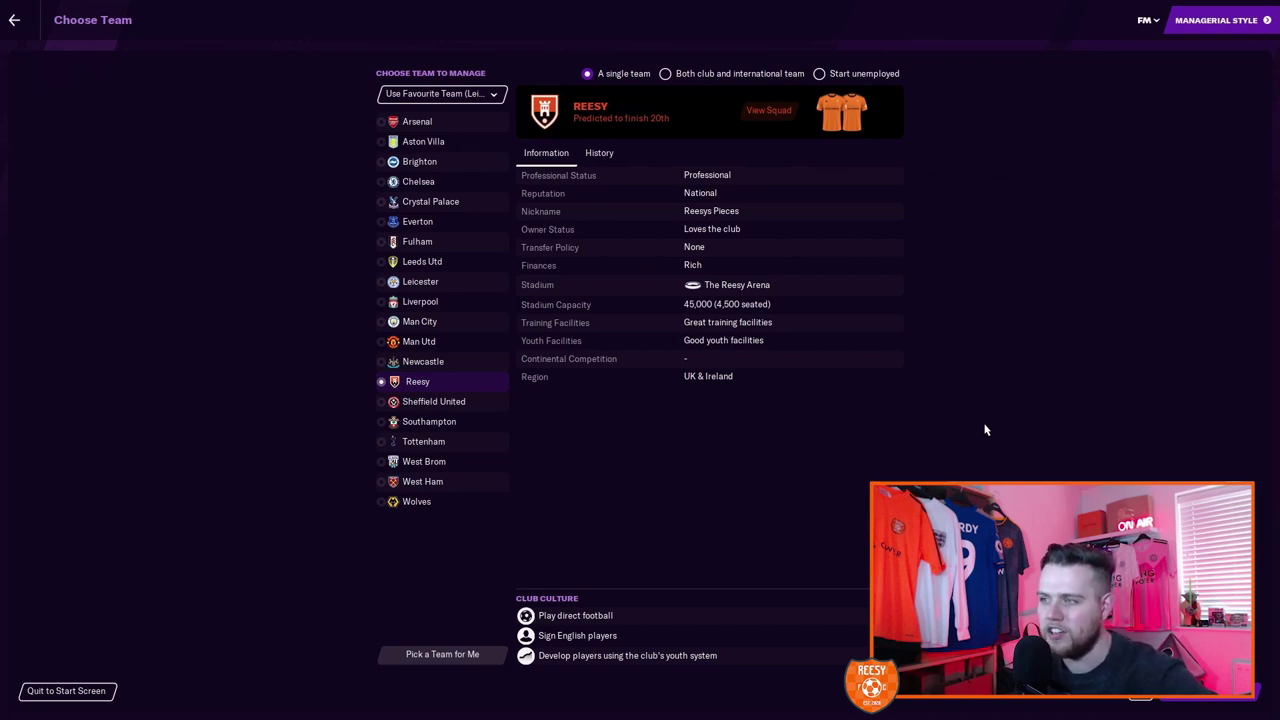
- Check Reesy's league history and club information, and view the club's squad
click(597, 158)
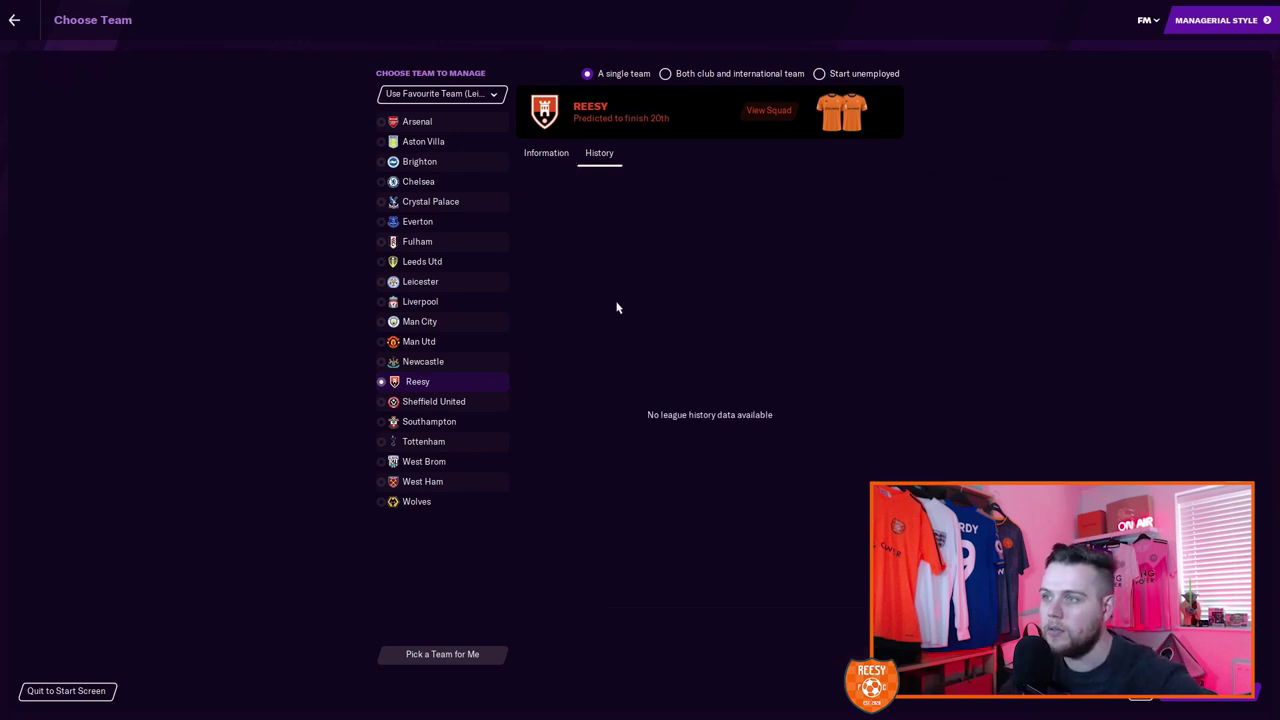
click(547, 154)
click(767, 111)
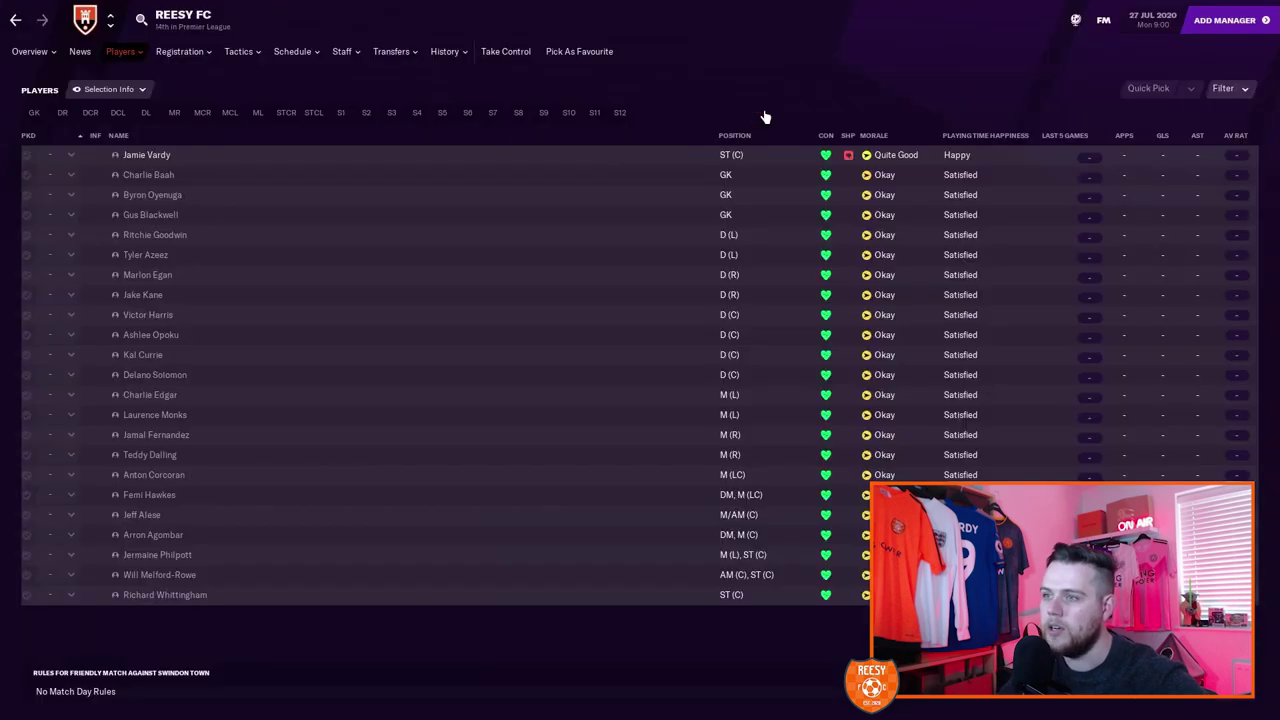
- Examine the player profiles of an 18-year-old right-sided defender and Jamie Vardy from the Reesy FC squad list
click(234, 157)
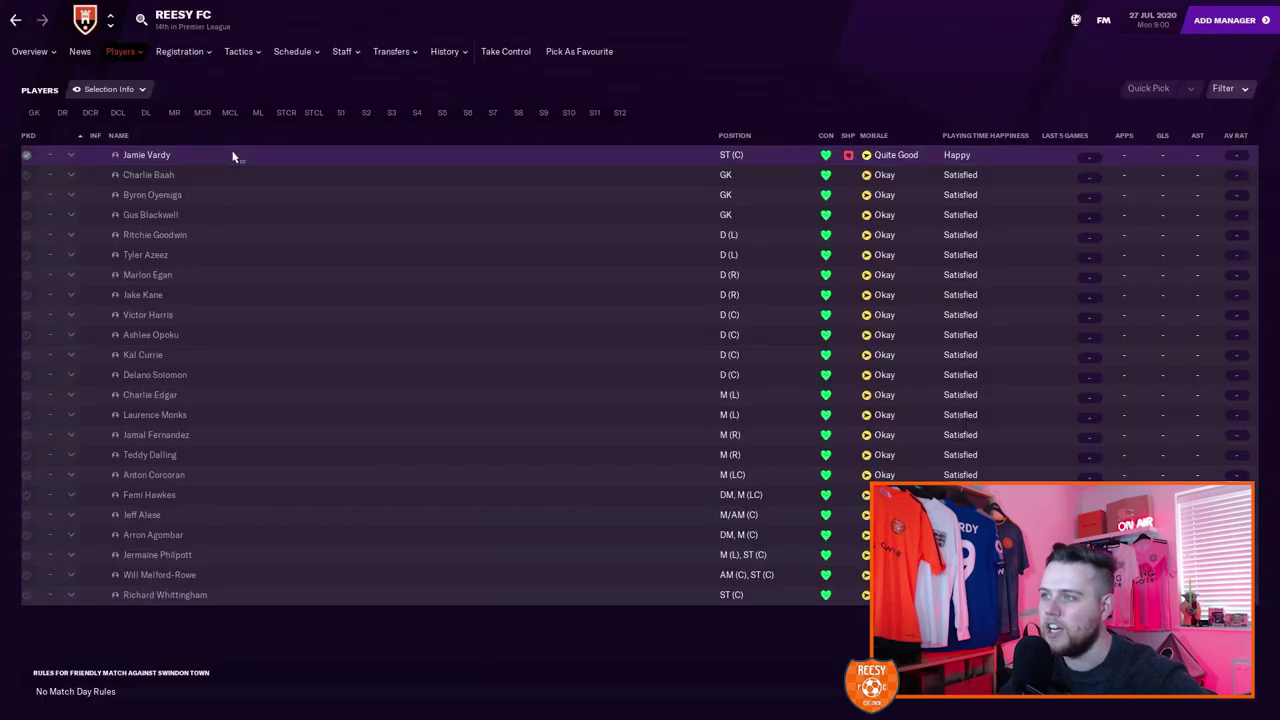
click(151, 276)
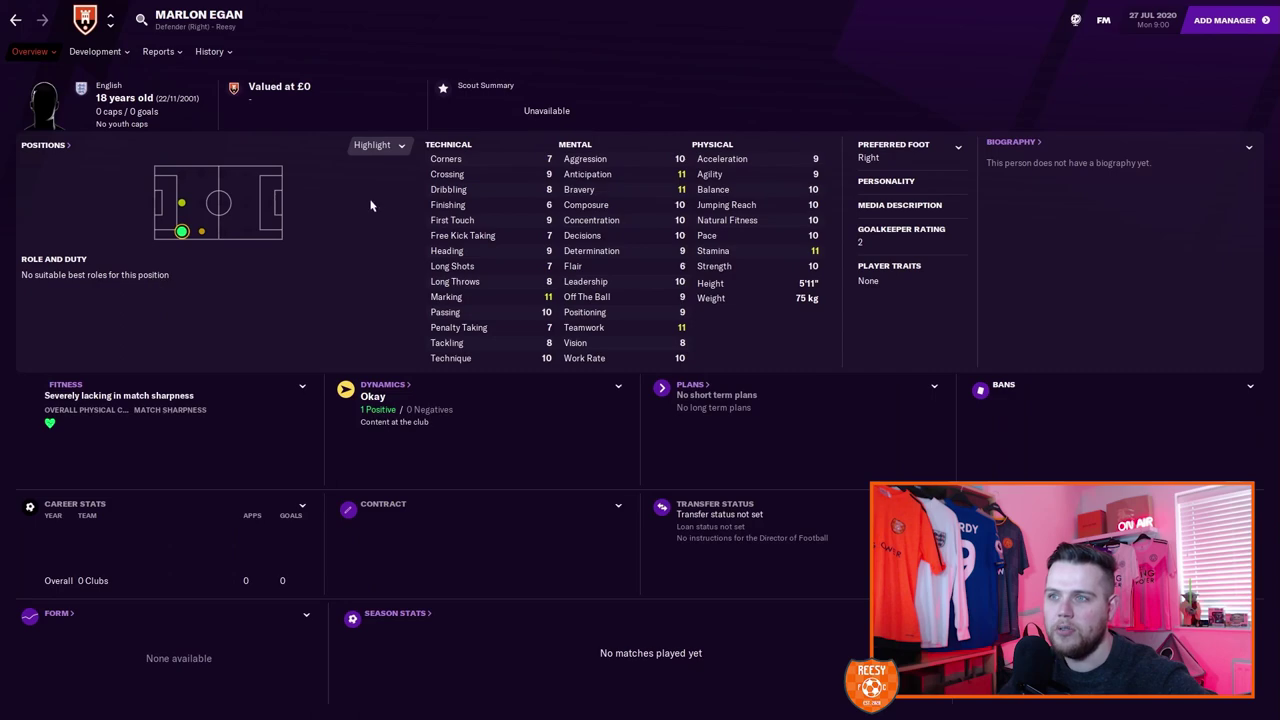
key(BackSpace)
click(160, 157)
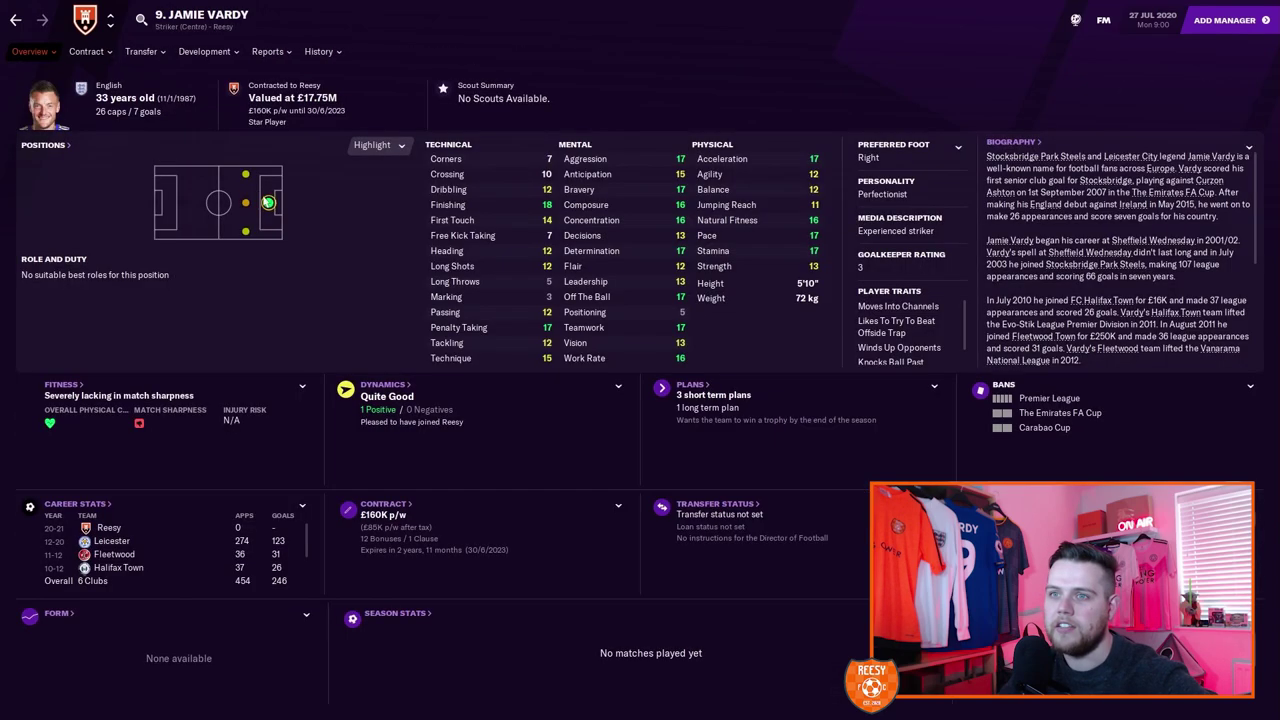
key(BackSpace)
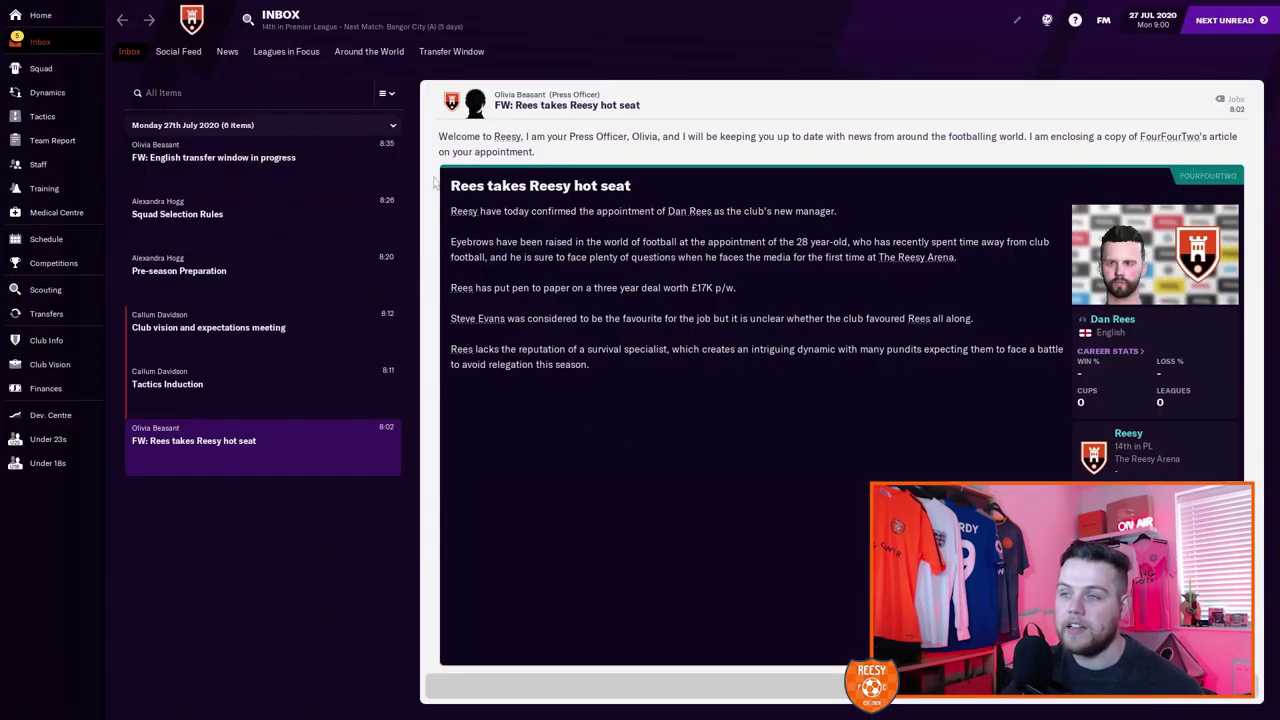
- View the Tactics Induction message, the squad and the Club Vision overview in the new Reesy career
click(55, 58)
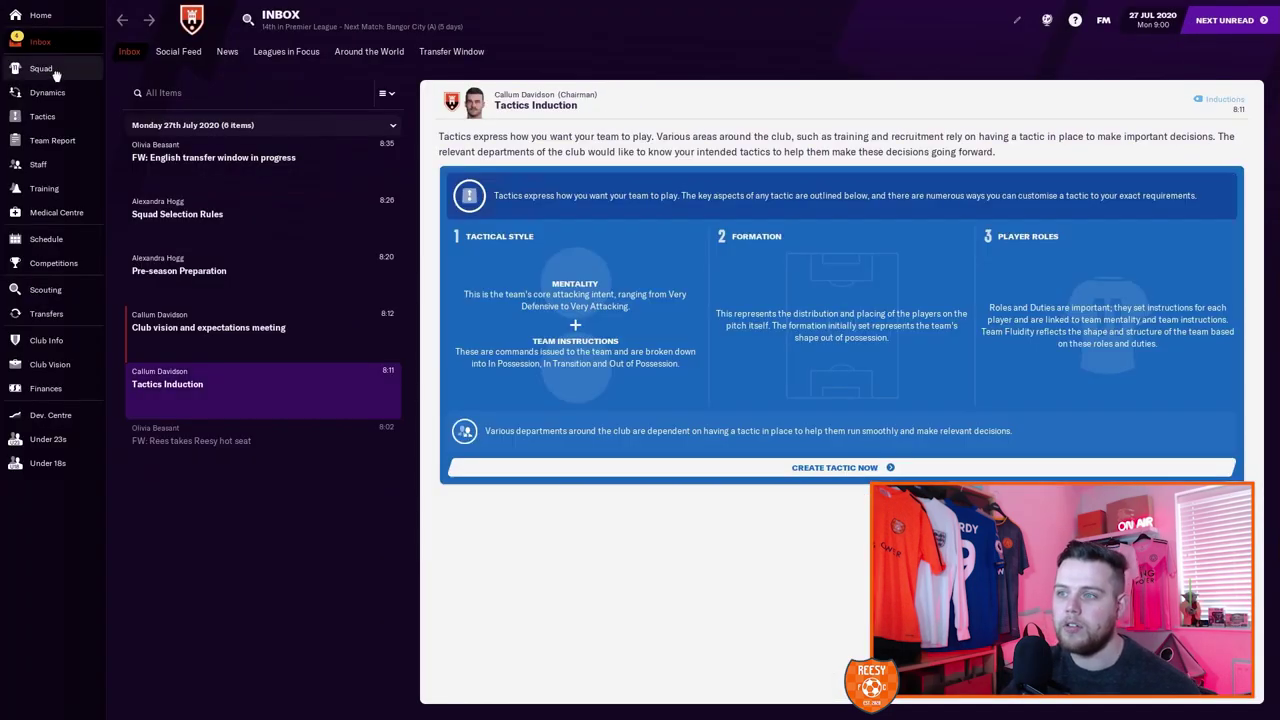
click(55, 75)
click(60, 364)
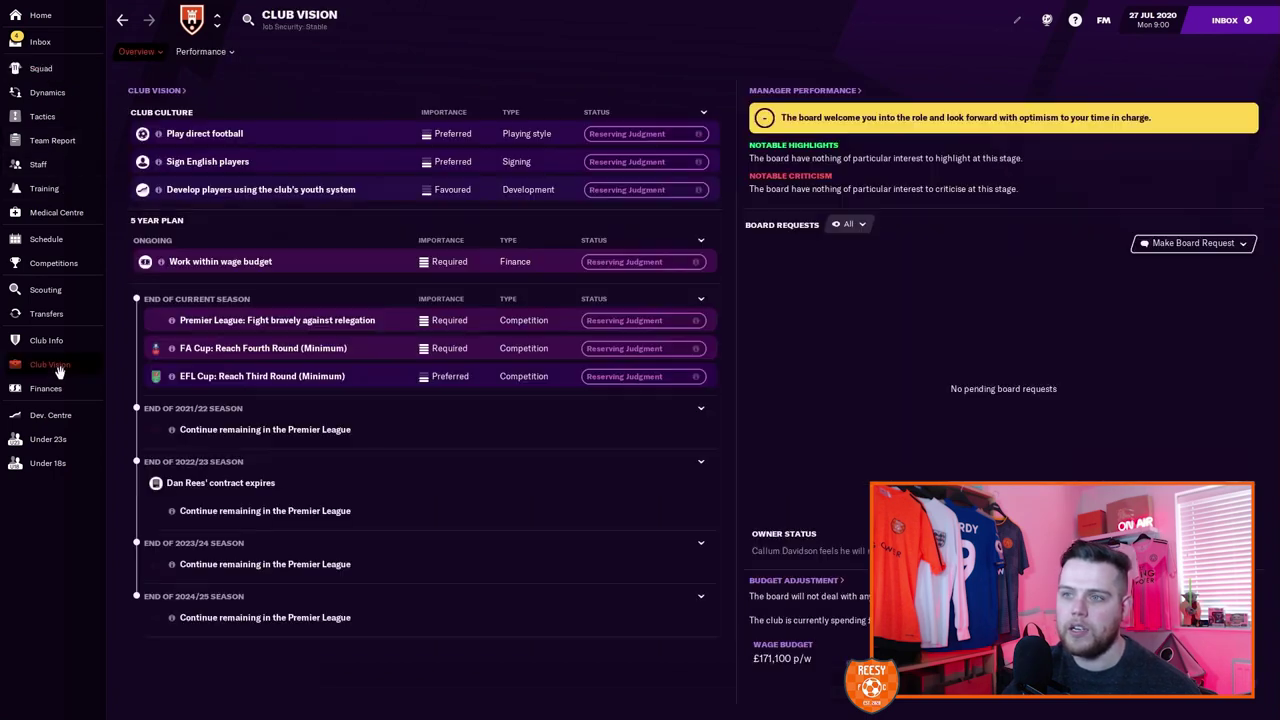